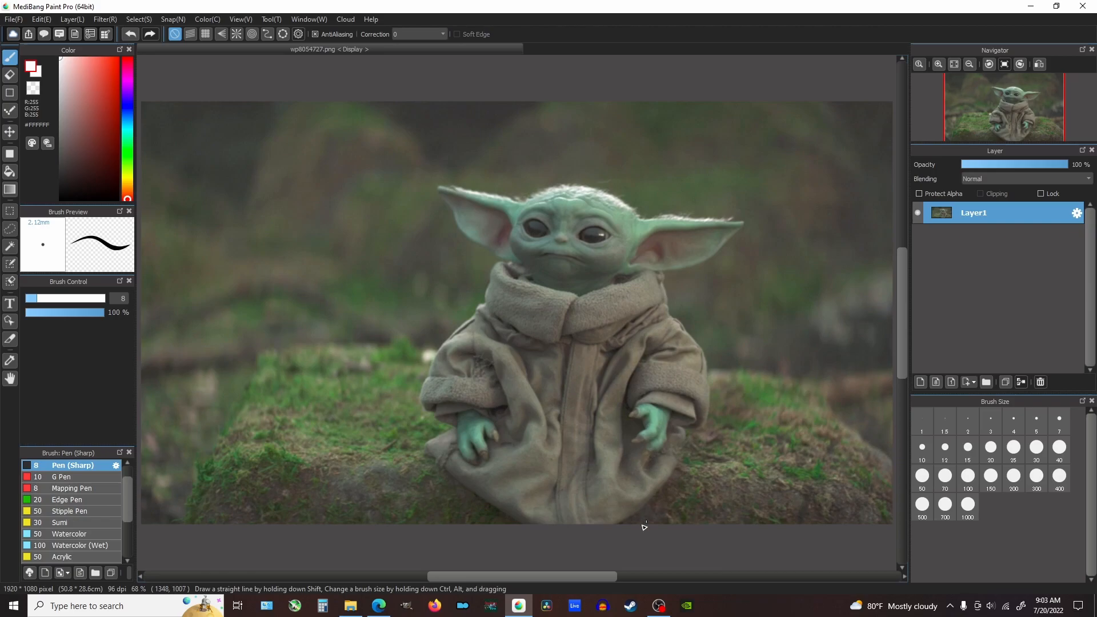
Erase a thin outline in the background along the left edge of the figure's collar with the Eraser tool.
{"action": "left_click", "coordinate": [10, 75]}
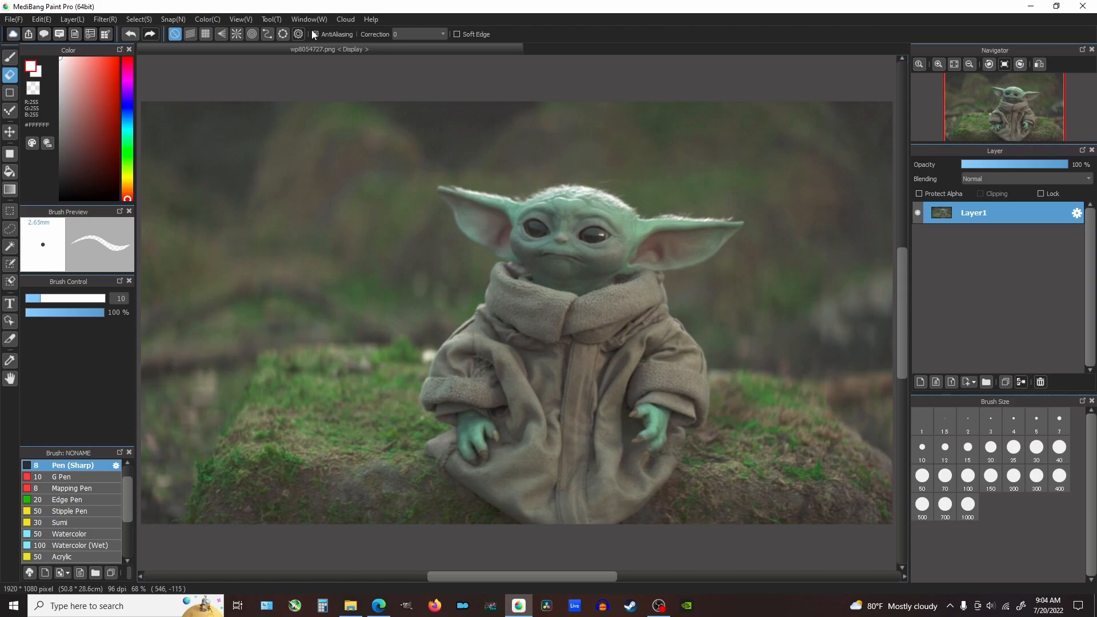
{"action": "scroll", "coordinate": [462, 214], "scroll_direction": "up", "scroll_amount": 5}
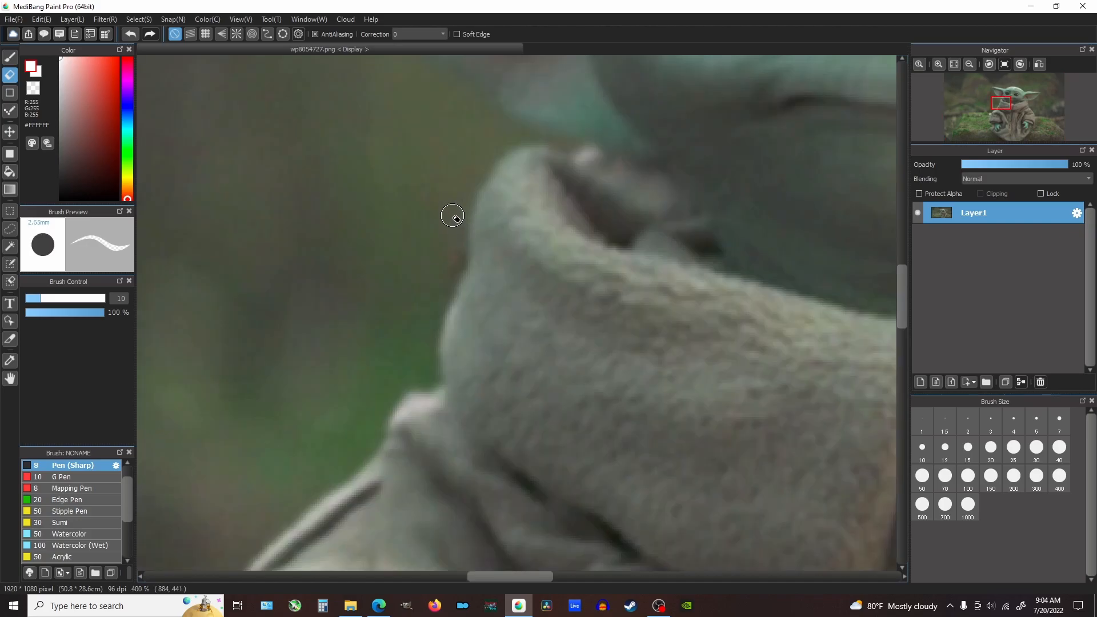
{"action": "mouse_move", "coordinate": [457, 186]}
{"action": "left_mouse_down"}
{"action": "mouse_move", "coordinate": [458, 267]}
{"action": "mouse_move", "coordinate": [430, 330]}
{"action": "mouse_move", "coordinate": [432, 380]}
{"action": "mouse_move", "coordinate": [397, 384]}
{"action": "mouse_move", "coordinate": [383, 412]}
{"action": "mouse_move", "coordinate": [401, 384]}
{"action": "mouse_move", "coordinate": [433, 381]}
{"action": "mouse_move", "coordinate": [431, 327]}
{"action": "mouse_move", "coordinate": [460, 256]}
{"action": "mouse_move", "coordinate": [468, 187]}
{"action": "mouse_move", "coordinate": [545, 139]}
{"action": "mouse_move", "coordinate": [573, 143]}
{"action": "mouse_move", "coordinate": [510, 131]}
{"action": "mouse_move", "coordinate": [483, 93]}
{"action": "mouse_move", "coordinate": [506, 129]}
{"action": "mouse_move", "coordinate": [477, 159]}
{"action": "left_mouse_up"}
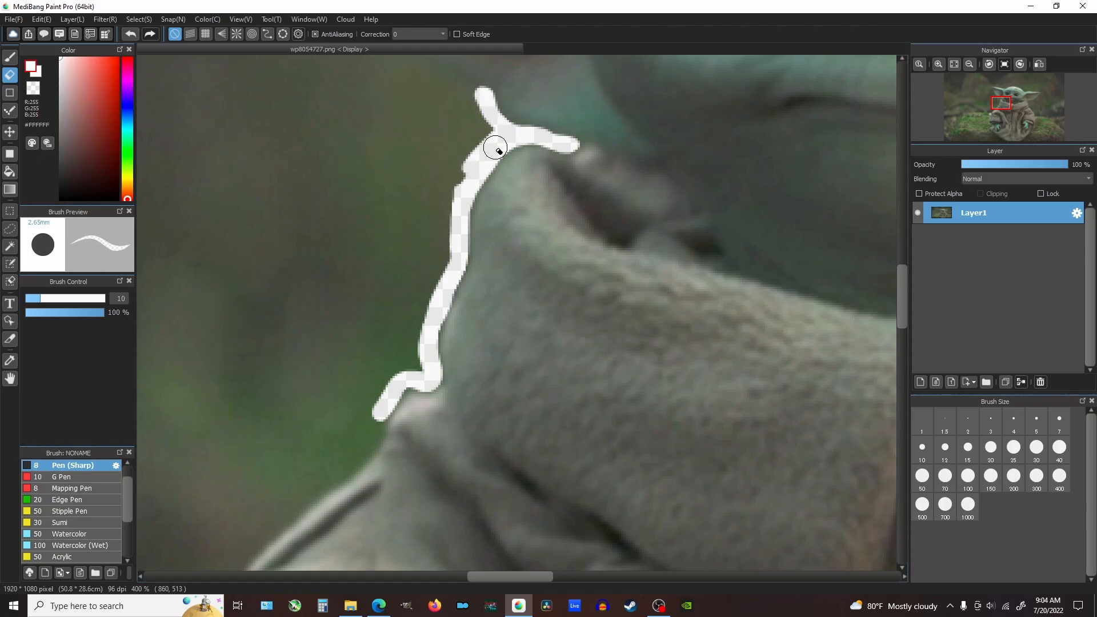
{"action": "scroll", "coordinate": [497, 240], "scroll_direction": "down", "scroll_amount": 5}
{"action": "scroll", "coordinate": [537, 333], "scroll_direction": "down", "scroll_amount": 1}
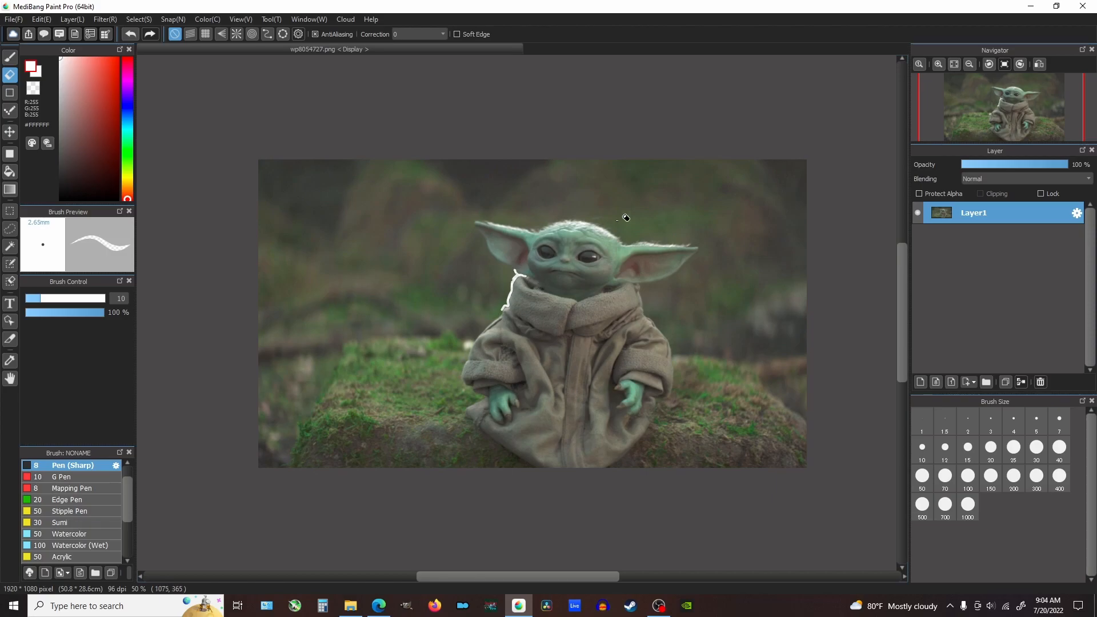
{"action": "scroll", "coordinate": [614, 228], "scroll_direction": "up", "scroll_amount": 2}
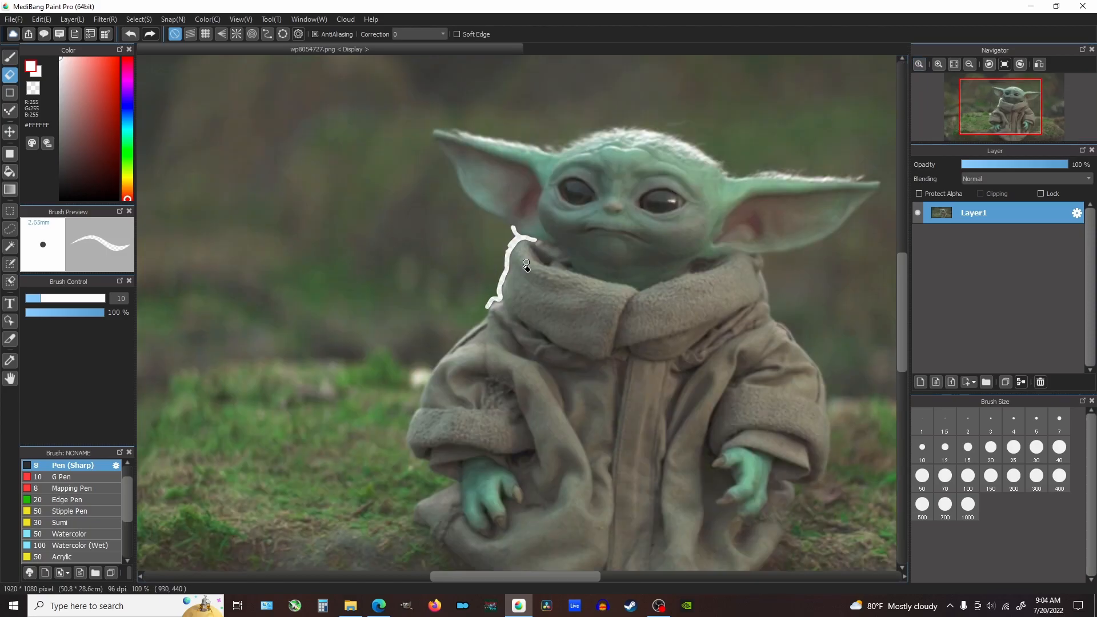
{"action": "scroll", "coordinate": [494, 298], "scroll_direction": "up", "scroll_amount": 6}
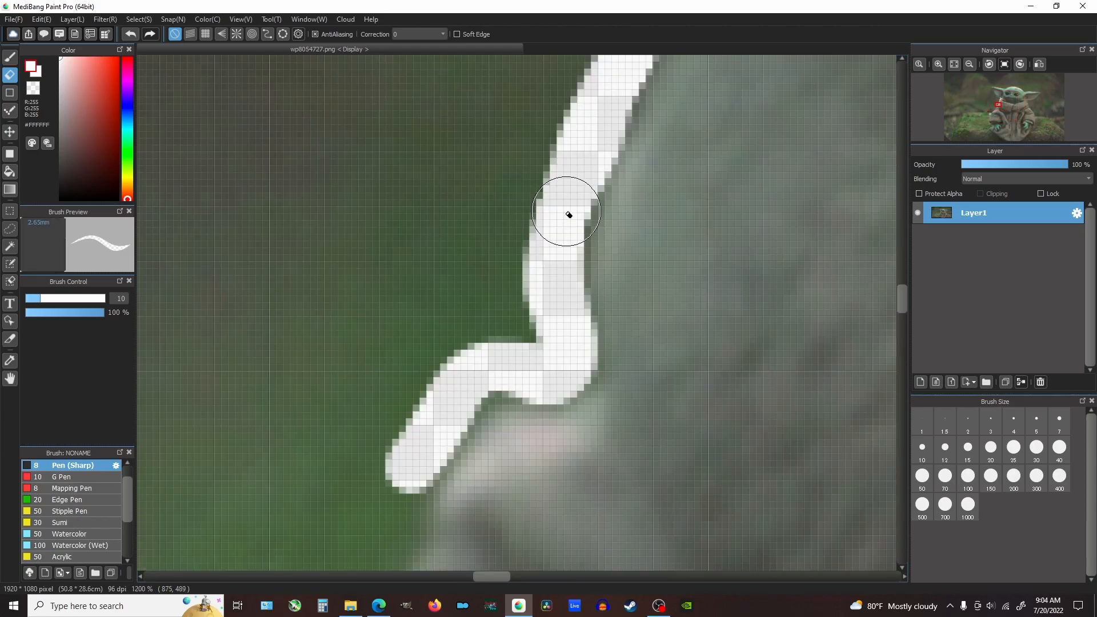
{"action": "mouse_move", "coordinate": [569, 215]}
{"action": "left_mouse_down"}
{"action": "mouse_move", "coordinate": [581, 186]}
{"action": "mouse_move", "coordinate": [572, 295]}
{"action": "left_mouse_up"}
{"action": "scroll", "coordinate": [554, 252], "scroll_direction": "down", "scroll_amount": 3}
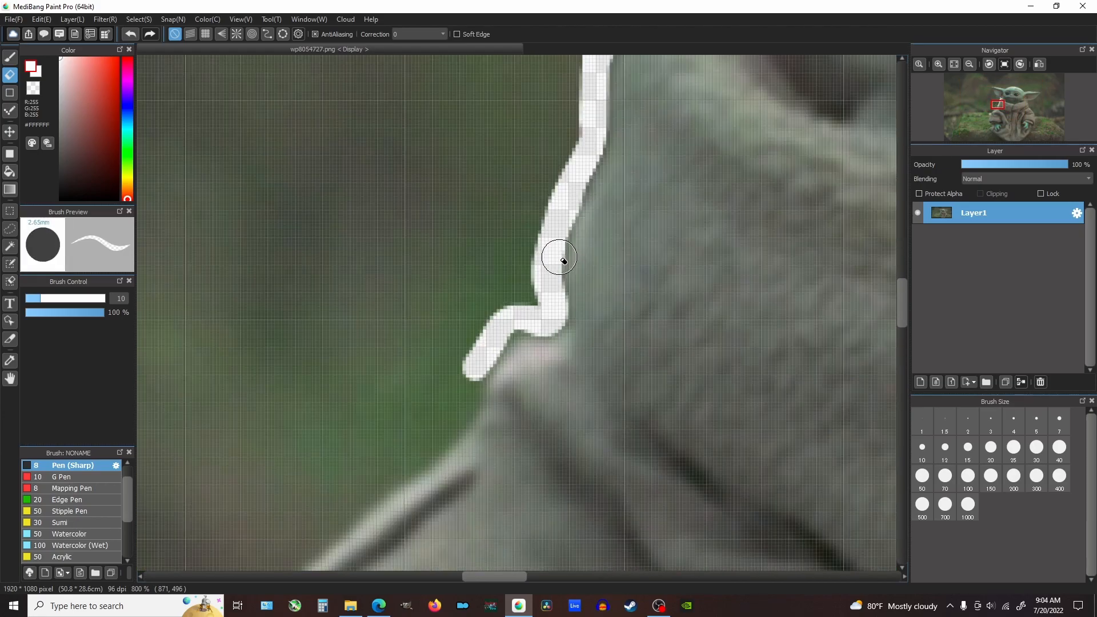
Extend the erased outline from the collar's left edge down to the start of the left shoulder.
{"action": "scroll", "coordinate": [602, 236], "scroll_direction": "up", "scroll_amount": 2}
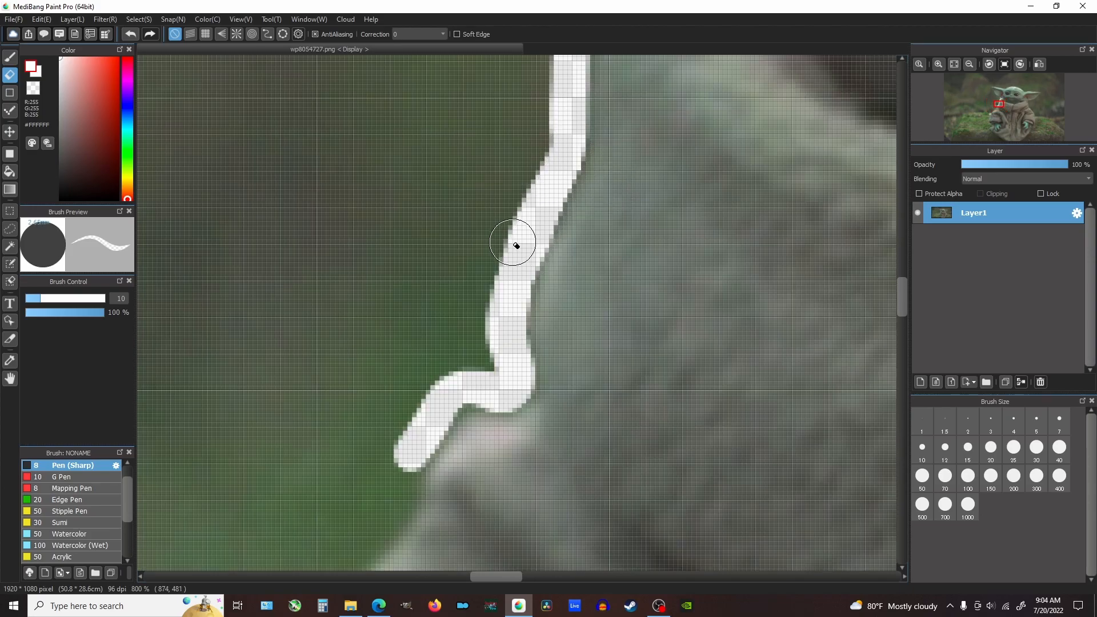
{"action": "scroll", "coordinate": [506, 326], "scroll_direction": "down", "scroll_amount": 3}
{"action": "scroll", "coordinate": [466, 396], "scroll_direction": "down", "scroll_amount": 3}
{"action": "scroll", "coordinate": [507, 286], "scroll_direction": "up", "scroll_amount": 5}
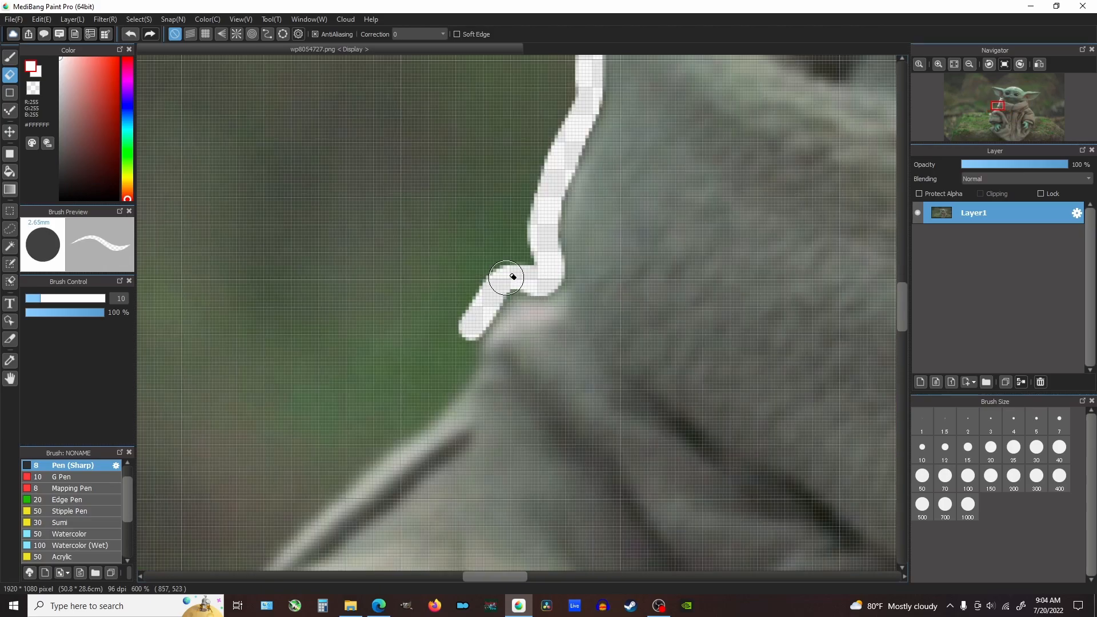
{"action": "mouse_move", "coordinate": [526, 298]}
{"action": "left_mouse_down"}
{"action": "mouse_move", "coordinate": [477, 319]}
{"action": "mouse_move", "coordinate": [444, 401]}
{"action": "mouse_move", "coordinate": [421, 421]}
{"action": "mouse_move", "coordinate": [446, 384]}
{"action": "left_mouse_up"}
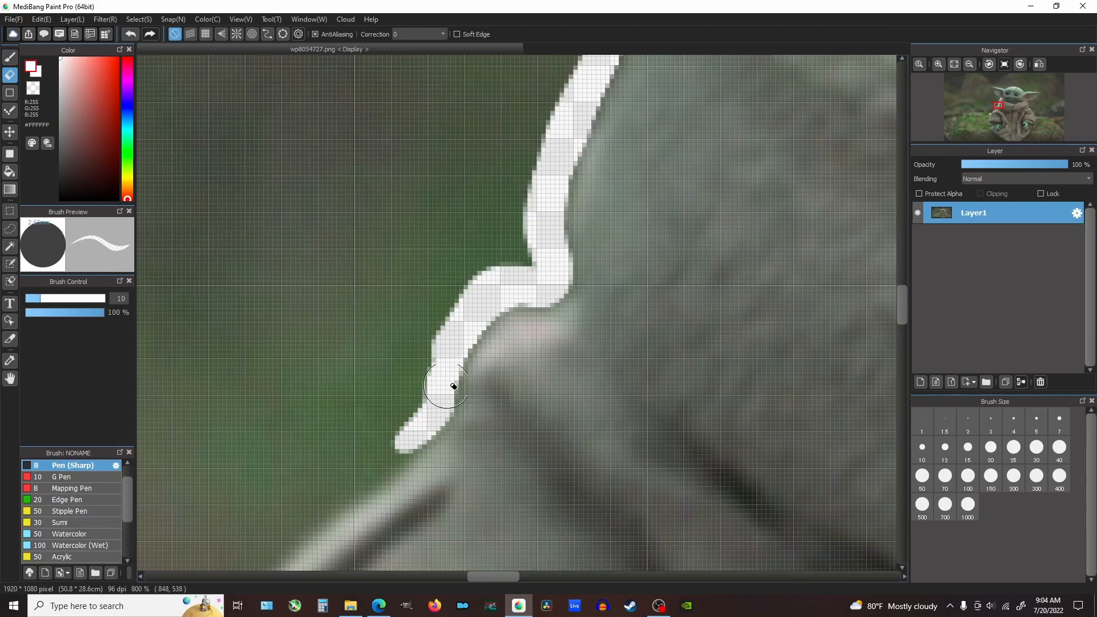
{"action": "scroll", "coordinate": [434, 383], "scroll_direction": "down", "scroll_amount": 5}
{"action": "scroll", "coordinate": [406, 437], "scroll_direction": "up", "scroll_amount": 4}
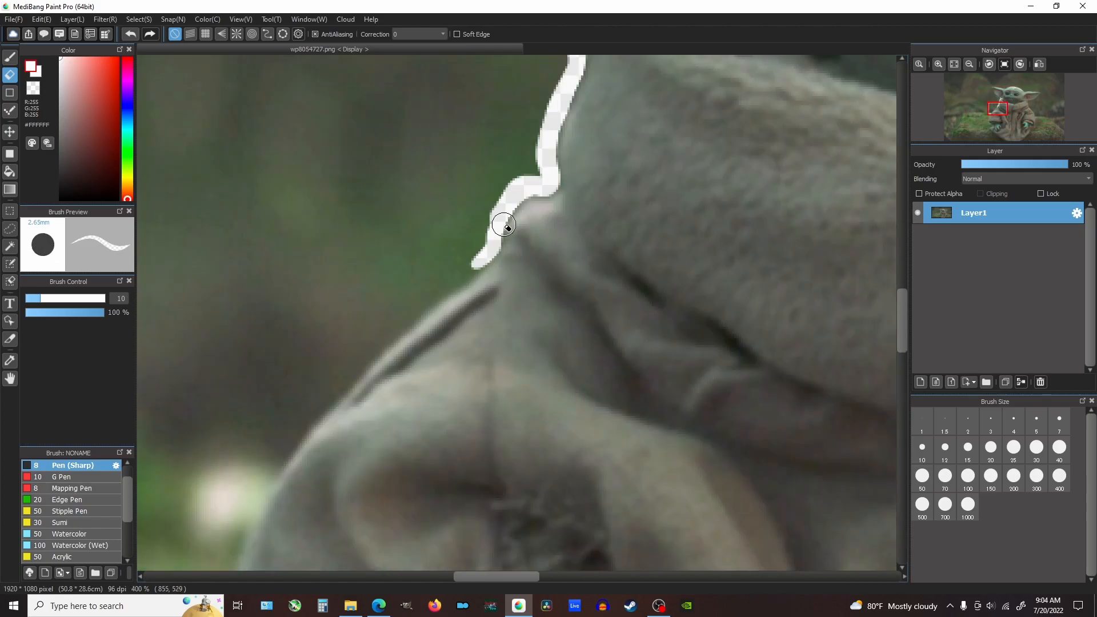
{"action": "scroll", "coordinate": [502, 225], "scroll_direction": "up", "scroll_amount": 3}
{"action": "mouse_move", "coordinate": [480, 238]}
{"action": "left_mouse_down"}
{"action": "mouse_move", "coordinate": [425, 349]}
{"action": "mouse_move", "coordinate": [353, 413]}
{"action": "mouse_move", "coordinate": [407, 399]}
{"action": "mouse_move", "coordinate": [362, 406]}
{"action": "left_mouse_up"}
{"action": "scroll", "coordinate": [362, 406], "scroll_direction": "down", "scroll_amount": 7}
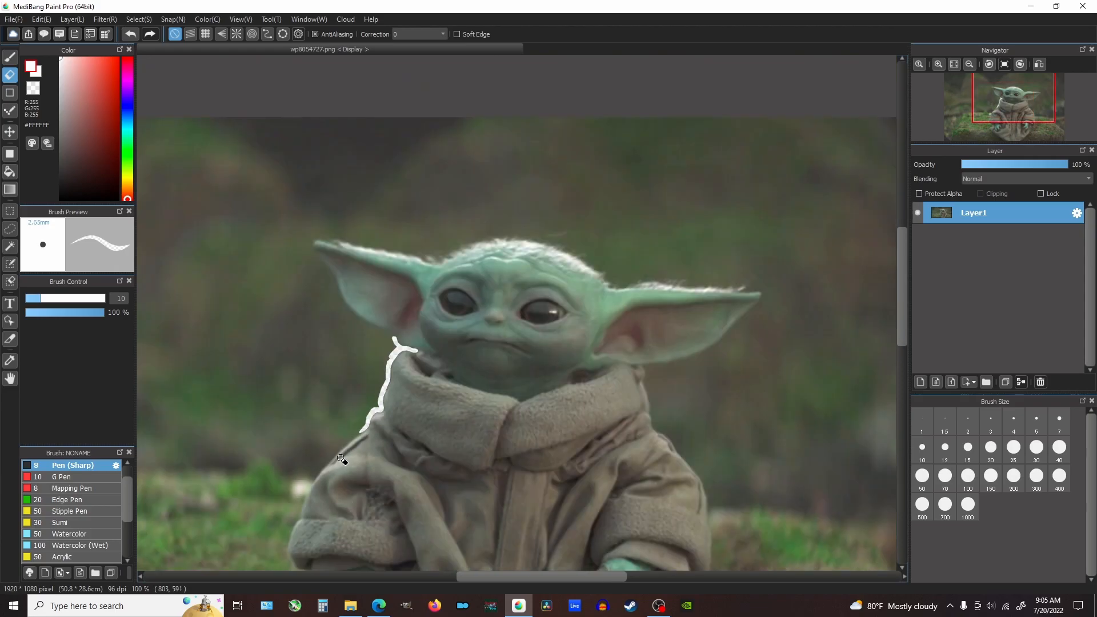
Erase a thin outline along the underside of the left ear, starting from the collar outline and redoing the faulty stroke.
{"action": "scroll", "coordinate": [377, 342], "scroll_direction": "up", "scroll_amount": 7}
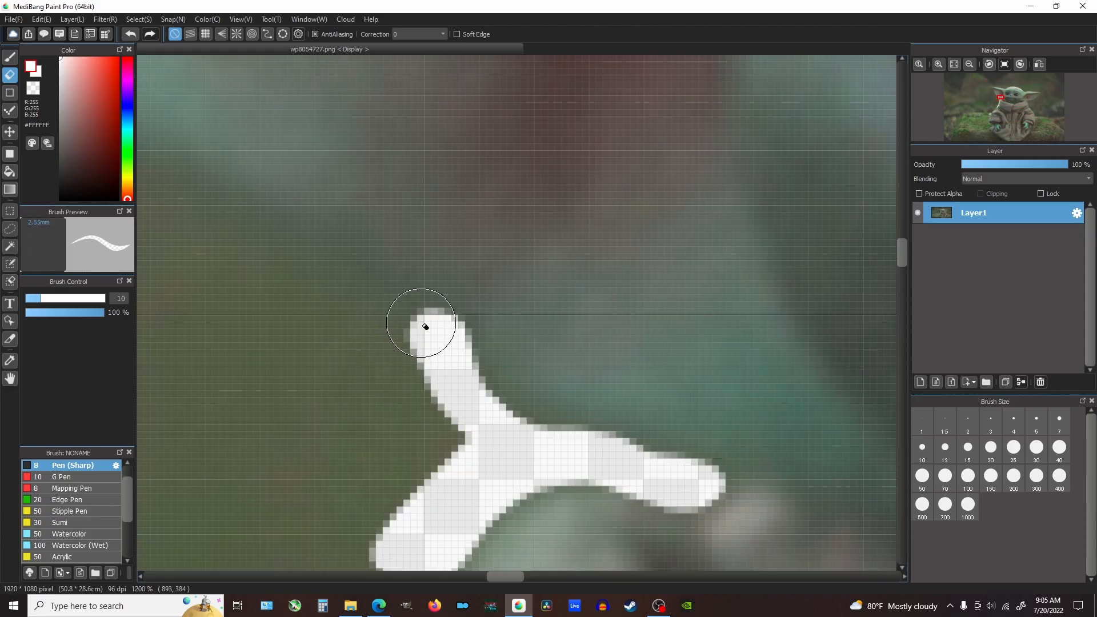
{"action": "mouse_move", "coordinate": [422, 331]}
{"action": "left_mouse_down"}
{"action": "mouse_move", "coordinate": [335, 292]}
{"action": "mouse_move", "coordinate": [161, 172]}
{"action": "left_mouse_up"}
{"action": "scroll", "coordinate": [229, 217], "scroll_direction": "down", "scroll_amount": 7}
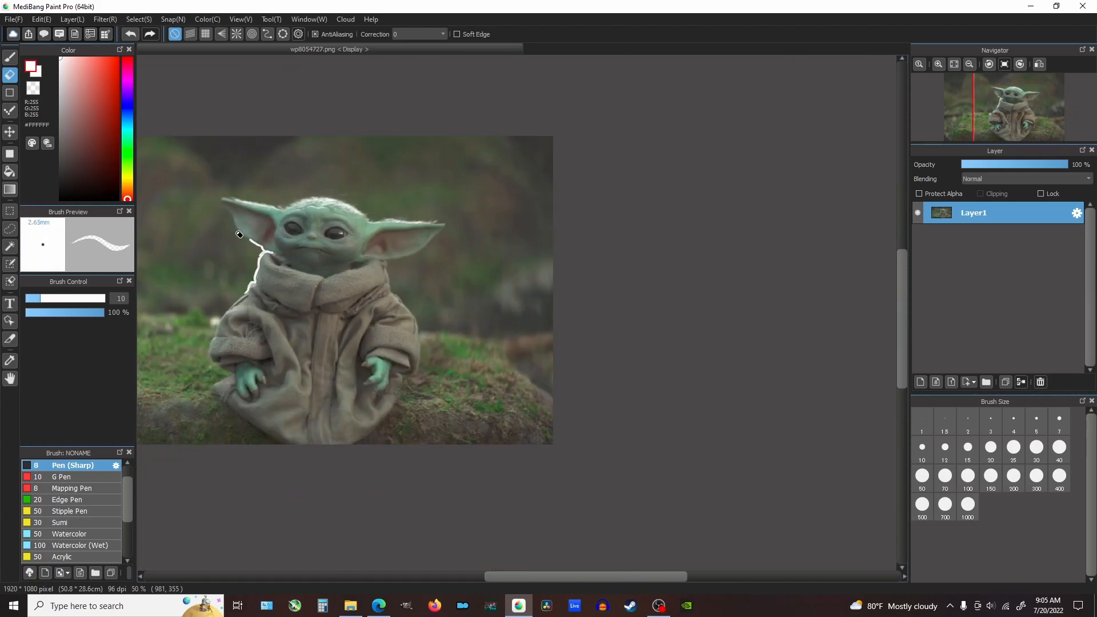
{"action": "scroll", "coordinate": [241, 228], "scroll_direction": "up", "scroll_amount": 1}
{"action": "scroll", "coordinate": [240, 228], "scroll_direction": "up", "scroll_amount": 1}
{"action": "scroll", "coordinate": [351, 242], "scroll_direction": "up", "scroll_amount": 2}
{"action": "left_click_drag", "start_coordinate": [498, 310], "coordinate": [408, 271]}
{"action": "key", "text": "ctrl+z"}
{"action": "key", "text": "ctrl+z"}
{"action": "mouse_move", "coordinate": [308, 136]}
{"action": "left_mouse_down"}
{"action": "mouse_move", "coordinate": [401, 261]}
{"action": "mouse_move", "coordinate": [624, 395]}
{"action": "left_mouse_up"}
Continue the erased outline up the outer edge of the left ear and around its tip.
{"action": "scroll", "coordinate": [502, 372], "scroll_direction": "down", "scroll_amount": 3}
{"action": "scroll", "coordinate": [438, 276], "scroll_direction": "up", "scroll_amount": 4}
{"action": "left_click_drag", "start_coordinate": [440, 347], "coordinate": [396, 254]}
{"action": "left_click_drag", "start_coordinate": [419, 292], "coordinate": [283, 57]}
{"action": "scroll", "coordinate": [366, 309], "scroll_direction": "down", "scroll_amount": 4}
{"action": "scroll", "coordinate": [340, 245], "scroll_direction": "up", "scroll_amount": 4}
{"action": "left_click_drag", "start_coordinate": [385, 277], "coordinate": [491, 141]}
{"action": "scroll", "coordinate": [607, 172], "scroll_direction": "down", "scroll_amount": 4}
Erase the background edge along the top of the left ear and over the head.
{"action": "scroll", "coordinate": [245, 152], "scroll_direction": "up", "scroll_amount": 3}
{"action": "mouse_move", "coordinate": [245, 152]}
{"action": "left_mouse_down"}
{"action": "mouse_move", "coordinate": [298, 152]}
{"action": "mouse_move", "coordinate": [594, 211]}
{"action": "mouse_move", "coordinate": [653, 236]}
{"action": "left_mouse_up"}
{"action": "left_click_drag", "start_coordinate": [284, 157], "coordinate": [362, 171]}
{"action": "scroll", "coordinate": [551, 237], "scroll_direction": "down", "scroll_amount": 4}
{"action": "scroll", "coordinate": [623, 241], "scroll_direction": "up", "scroll_amount": 3}
{"action": "mouse_move", "coordinate": [260, 219]}
{"action": "left_mouse_down"}
{"action": "mouse_move", "coordinate": [243, 203]}
{"action": "mouse_move", "coordinate": [279, 205]}
{"action": "mouse_move", "coordinate": [377, 169]}
{"action": "mouse_move", "coordinate": [504, 150]}
{"action": "mouse_move", "coordinate": [617, 166]}
{"action": "mouse_move", "coordinate": [717, 215]}
{"action": "mouse_move", "coordinate": [785, 277]}
{"action": "mouse_move", "coordinate": [831, 297]}
{"action": "left_mouse_up"}
Carry the erased outline along the top of the right ear, around its tip and back along its underside.
{"action": "scroll", "coordinate": [730, 211], "scroll_direction": "down", "scroll_amount": 4}
{"action": "scroll", "coordinate": [732, 209], "scroll_direction": "up", "scroll_amount": 4}
{"action": "mouse_move", "coordinate": [326, 234]}
{"action": "left_mouse_down"}
{"action": "mouse_move", "coordinate": [622, 229]}
{"action": "mouse_move", "coordinate": [804, 248]}
{"action": "left_mouse_up"}
{"action": "scroll", "coordinate": [863, 323], "scroll_direction": "up", "scroll_amount": 3}
{"action": "mouse_move", "coordinate": [616, 109]}
{"action": "left_mouse_down"}
{"action": "mouse_move", "coordinate": [611, 155]}
{"action": "mouse_move", "coordinate": [551, 234]}
{"action": "left_mouse_up"}
{"action": "mouse_move", "coordinate": [683, 124]}
{"action": "left_mouse_down"}
{"action": "mouse_move", "coordinate": [602, 224]}
{"action": "mouse_move", "coordinate": [273, 514]}
{"action": "left_mouse_up"}
Erase the background edge below the right ear and down the right side of the collar.
{"action": "scroll", "coordinate": [394, 396], "scroll_direction": "down", "scroll_amount": 6}
{"action": "scroll", "coordinate": [348, 415], "scroll_direction": "up", "scroll_amount": 5}
{"action": "mouse_move", "coordinate": [342, 400]}
{"action": "left_mouse_down"}
{"action": "mouse_move", "coordinate": [531, 382]}
{"action": "mouse_move", "coordinate": [825, 264]}
{"action": "mouse_move", "coordinate": [379, 554]}
{"action": "left_mouse_up"}
{"action": "scroll", "coordinate": [558, 423], "scroll_direction": "down", "scroll_amount": 5}
{"action": "scroll", "coordinate": [546, 449], "scroll_direction": "up", "scroll_amount": 3}
{"action": "scroll", "coordinate": [547, 449], "scroll_direction": "up", "scroll_amount": 2}
{"action": "left_click_drag", "start_coordinate": [439, 242], "coordinate": [581, 522]}
{"action": "mouse_move", "coordinate": [459, 304]}
{"action": "left_mouse_down"}
{"action": "mouse_move", "coordinate": [477, 161]}
{"action": "mouse_move", "coordinate": [545, 259]}
{"action": "mouse_move", "coordinate": [526, 182]}
{"action": "mouse_move", "coordinate": [537, 500]}
{"action": "left_mouse_up"}
Continue the erased outline over the right shoulder and down the outer edge of the right sleeve.
{"action": "scroll", "coordinate": [491, 289], "scroll_direction": "down", "scroll_amount": 4}
{"action": "scroll", "coordinate": [449, 269], "scroll_direction": "up", "scroll_amount": 4}
{"action": "mouse_move", "coordinate": [297, 207]}
{"action": "left_mouse_down"}
{"action": "mouse_move", "coordinate": [397, 303]}
{"action": "mouse_move", "coordinate": [564, 511]}
{"action": "left_mouse_up"}
{"action": "left_click_drag", "start_coordinate": [350, 214], "coordinate": [589, 537]}
{"action": "scroll", "coordinate": [544, 149], "scroll_direction": "down", "scroll_amount": 3}
{"action": "scroll", "coordinate": [552, 139], "scroll_direction": "up", "scroll_amount": 2}
{"action": "mouse_move", "coordinate": [428, 102]}
{"action": "left_mouse_down"}
{"action": "mouse_move", "coordinate": [460, 367]}
{"action": "mouse_move", "coordinate": [448, 478]}
{"action": "mouse_move", "coordinate": [498, 223]}
{"action": "mouse_move", "coordinate": [474, 475]}
{"action": "left_mouse_up"}
{"action": "scroll", "coordinate": [477, 354], "scroll_direction": "down", "scroll_amount": 2}
{"action": "scroll", "coordinate": [462, 86], "scroll_direction": "up", "scroll_amount": 4}
{"action": "left_click_drag", "start_coordinate": [436, 142], "coordinate": [529, 396]}
Erase the background edge below the right sleeve and along the lower right side of the robe.
{"action": "scroll", "coordinate": [529, 396], "scroll_direction": "down", "scroll_amount": 4}
{"action": "scroll", "coordinate": [554, 354], "scroll_direction": "up", "scroll_amount": 3}
{"action": "mouse_move", "coordinate": [594, 310]}
{"action": "left_mouse_down"}
{"action": "mouse_move", "coordinate": [357, 314]}
{"action": "mouse_move", "coordinate": [489, 396]}
{"action": "mouse_move", "coordinate": [620, 345]}
{"action": "left_mouse_up"}
{"action": "scroll", "coordinate": [571, 354], "scroll_direction": "down", "scroll_amount": 4}
{"action": "scroll", "coordinate": [560, 451], "scroll_direction": "up", "scroll_amount": 3}
{"action": "mouse_move", "coordinate": [445, 134]}
{"action": "left_mouse_down"}
{"action": "mouse_move", "coordinate": [438, 341]}
{"action": "mouse_move", "coordinate": [623, 217]}
{"action": "mouse_move", "coordinate": [404, 480]}
{"action": "mouse_move", "coordinate": [560, 394]}
{"action": "left_mouse_up"}
{"action": "scroll", "coordinate": [608, 394], "scroll_direction": "down", "scroll_amount": 5}
{"action": "scroll", "coordinate": [575, 426], "scroll_direction": "up", "scroll_amount": 5}
{"action": "left_click_drag", "start_coordinate": [611, 264], "coordinate": [413, 545]}
Extend the erased outline down along the slope of the left shoulder.
{"action": "scroll", "coordinate": [432, 449], "scroll_direction": "down", "scroll_amount": 7}
{"action": "scroll", "coordinate": [397, 416], "scroll_direction": "up", "scroll_amount": 6}
{"action": "mouse_move", "coordinate": [465, 184]}
{"action": "left_mouse_down"}
{"action": "mouse_move", "coordinate": [487, 172]}
{"action": "mouse_move", "coordinate": [252, 348]}
{"action": "left_mouse_up"}
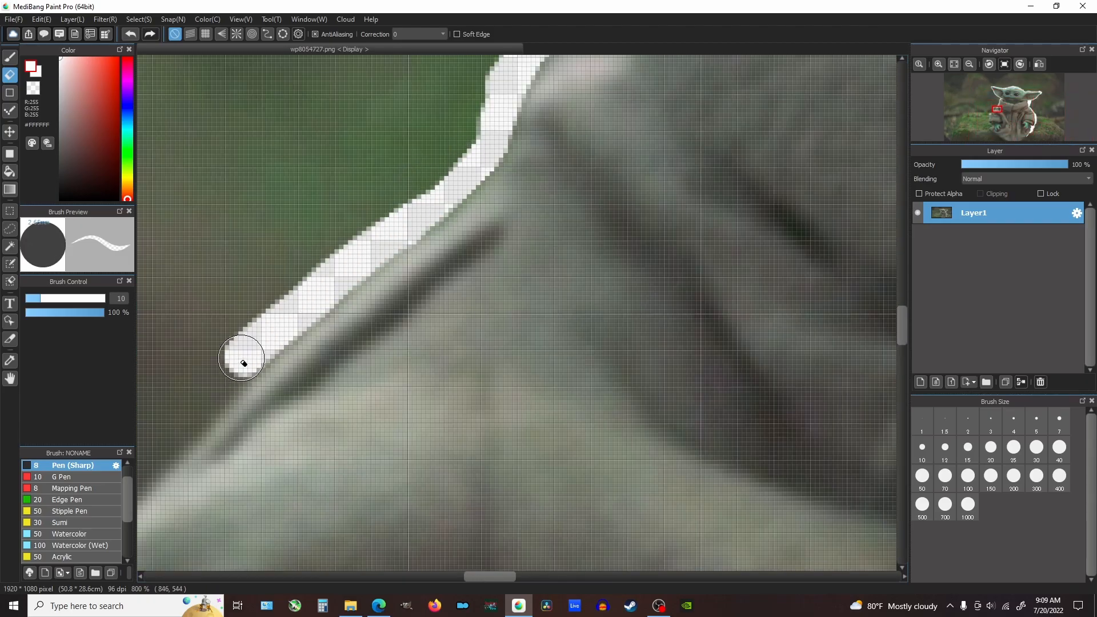
{"action": "scroll", "coordinate": [251, 348], "scroll_direction": "down", "scroll_amount": 2}
{"action": "scroll", "coordinate": [419, 203], "scroll_direction": "up", "scroll_amount": 1}
{"action": "mouse_move", "coordinate": [523, 163]}
{"action": "left_mouse_down"}
{"action": "mouse_move", "coordinate": [404, 263]}
{"action": "mouse_move", "coordinate": [307, 412]}
{"action": "left_mouse_up"}
{"action": "scroll", "coordinate": [286, 400], "scroll_direction": "down", "scroll_amount": 5}
Erase a thin outline down the outer edge of the left sleeve, undoing and redrawing one stroke.
{"action": "scroll", "coordinate": [279, 412], "scroll_direction": "up", "scroll_amount": 5}
{"action": "left_click_drag", "start_coordinate": [323, 114], "coordinate": [268, 320]}
{"action": "left_click_drag", "start_coordinate": [260, 329], "coordinate": [198, 438]}
{"action": "key", "text": "ctrl+z"}
{"action": "left_click_drag", "start_coordinate": [247, 348], "coordinate": [186, 537]}
{"action": "scroll", "coordinate": [314, 355], "scroll_direction": "down", "scroll_amount": 6}
Continue the erased outline under the left cuff and out along the robe's fold below it.
{"action": "scroll", "coordinate": [314, 372], "scroll_direction": "up", "scroll_amount": 6}
{"action": "mouse_move", "coordinate": [170, 245]}
{"action": "left_mouse_down"}
{"action": "mouse_move", "coordinate": [337, 418]}
{"action": "mouse_move", "coordinate": [494, 524]}
{"action": "left_mouse_up"}
{"action": "scroll", "coordinate": [494, 523], "scroll_direction": "down", "scroll_amount": 5}
{"action": "scroll", "coordinate": [502, 554], "scroll_direction": "up", "scroll_amount": 5}
{"action": "mouse_move", "coordinate": [440, 343]}
{"action": "left_mouse_down"}
{"action": "mouse_move", "coordinate": [508, 373]}
{"action": "mouse_move", "coordinate": [303, 489]}
{"action": "left_mouse_up"}
{"action": "scroll", "coordinate": [189, 486], "scroll_direction": "down", "scroll_amount": 5}
Erase the outline around the robe's left fold and down its lower left edge.
{"action": "scroll", "coordinate": [183, 537], "scroll_direction": "up", "scroll_amount": 5}
{"action": "mouse_move", "coordinate": [338, 63]}
{"action": "left_mouse_down"}
{"action": "mouse_move", "coordinate": [215, 193]}
{"action": "mouse_move", "coordinate": [394, 413]}
{"action": "left_mouse_up"}
{"action": "scroll", "coordinate": [400, 417], "scroll_direction": "down", "scroll_amount": 5}
{"action": "scroll", "coordinate": [437, 426], "scroll_direction": "up", "scroll_amount": 5}
{"action": "left_click_drag", "start_coordinate": [160, 303], "coordinate": [336, 456]}
{"action": "scroll", "coordinate": [337, 474], "scroll_direction": "down", "scroll_amount": 5}
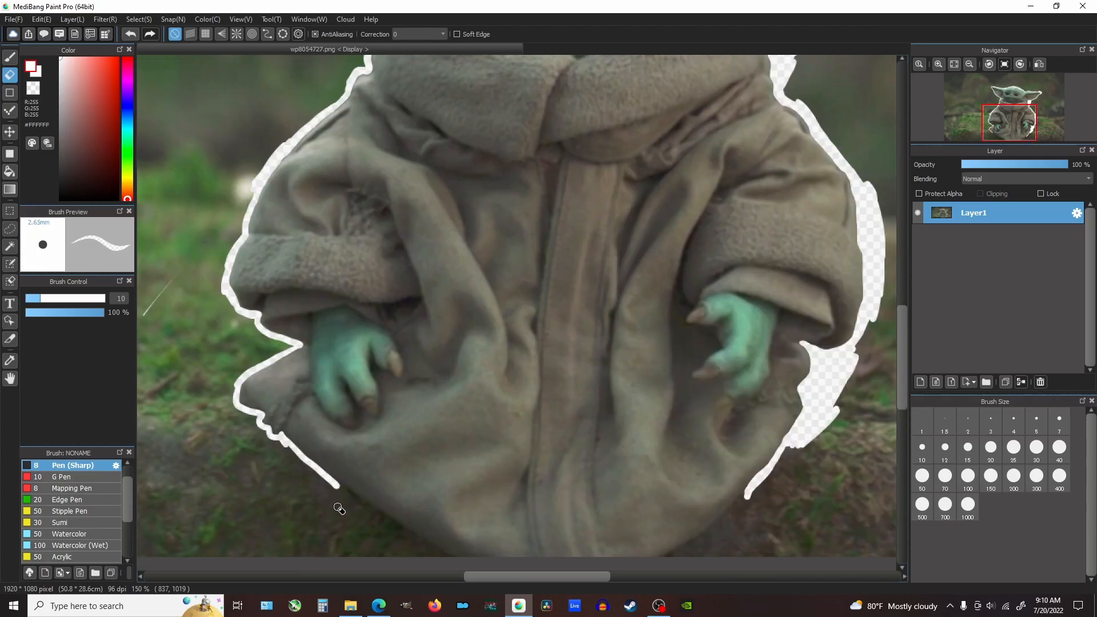
Erase a wide band along the robe's lower left edge down to the bottom border of the picture.
{"action": "scroll", "coordinate": [366, 503], "scroll_direction": "up", "scroll_amount": 3}
{"action": "left_click_drag", "start_coordinate": [191, 259], "coordinate": [498, 458]}
{"action": "mouse_move", "coordinate": [196, 252]}
{"action": "left_mouse_down"}
{"action": "mouse_move", "coordinate": [501, 468]}
{"action": "mouse_move", "coordinate": [454, 460]}
{"action": "left_mouse_up"}
{"action": "left_click_drag", "start_coordinate": [211, 308], "coordinate": [423, 457]}
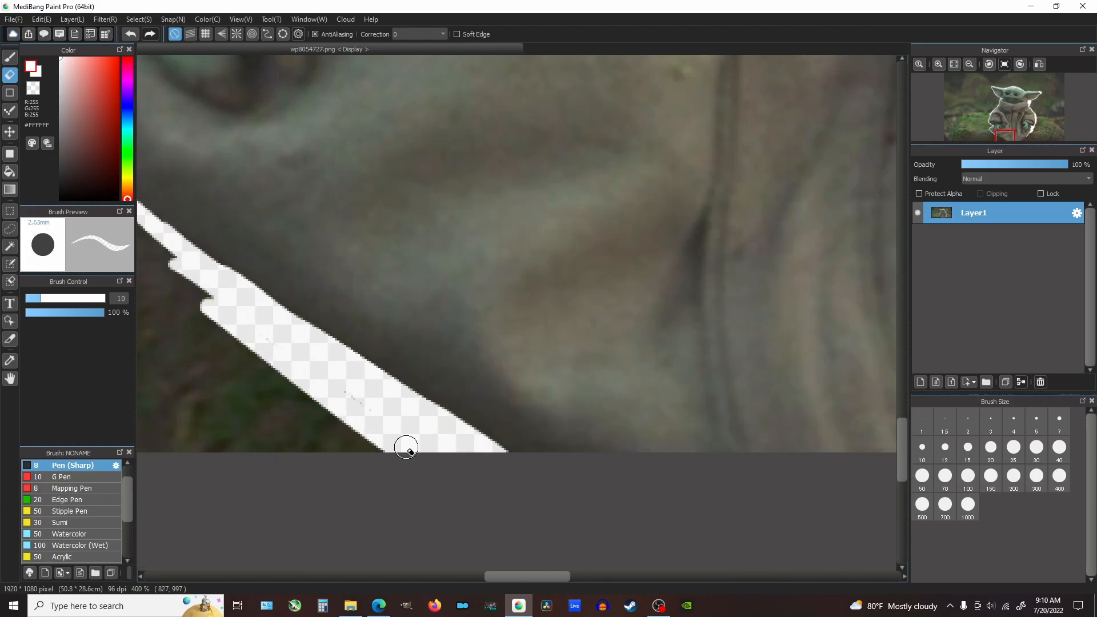
Complete the erased outline along the robe's lower right edge down to the bottom border of the picture.
{"action": "scroll", "coordinate": [277, 357], "scroll_direction": "down", "scroll_amount": 5}
{"action": "scroll", "coordinate": [398, 349], "scroll_direction": "up", "scroll_amount": 6}
{"action": "left_click_drag", "start_coordinate": [398, 333], "coordinate": [229, 497]}
{"action": "scroll", "coordinate": [250, 489], "scroll_direction": "down", "scroll_amount": 5}
{"action": "scroll", "coordinate": [464, 430], "scroll_direction": "up", "scroll_amount": 6}
{"action": "mouse_move", "coordinate": [229, 559]}
{"action": "left_mouse_down"}
{"action": "mouse_move", "coordinate": [404, 471]}
{"action": "mouse_move", "coordinate": [493, 394]}
{"action": "left_mouse_up"}
{"action": "mouse_move", "coordinate": [729, 200]}
{"action": "left_mouse_down"}
{"action": "mouse_move", "coordinate": [493, 416]}
{"action": "mouse_move", "coordinate": [725, 191]}
{"action": "mouse_move", "coordinate": [514, 389]}
{"action": "left_mouse_up"}
{"action": "scroll", "coordinate": [501, 379], "scroll_direction": "down", "scroll_amount": 5}
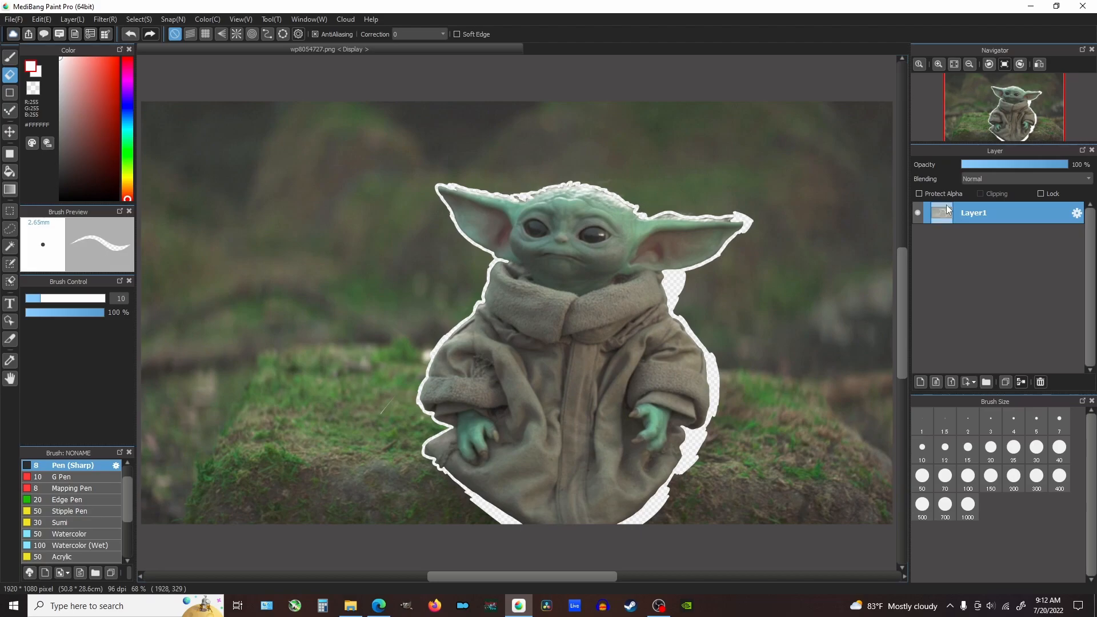
Undo all the eraser strokes on Layer1 to restore the original picture.
{"action": "key", "text": "ctrl+z"}
{"action": "key", "text": "ctrl+z"}
{"action": "key", "text": "ctrl+z"}
{"action": "key", "text": "ctrl+z"}
{"action": "key", "text": "ctrl+z"}
{"action": "key", "text": "ctrl+z"}
{"action": "key", "text": "ctrl+z"}
{"action": "key", "text": "ctrl+z"}
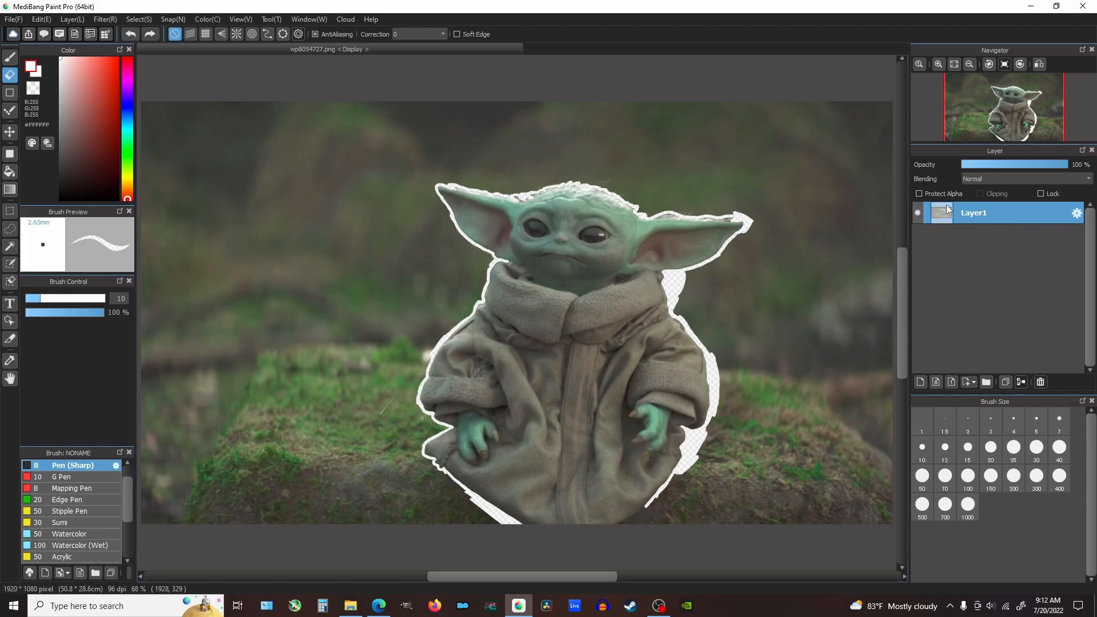
{"action": "key", "text": "ctrl+z"}
{"action": "key", "text": "ctrl+z"}
{"action": "key", "text": "ctrl+z"}
{"action": "key", "text": "ctrl+z"}
{"action": "key", "text": "ctrl+z"}
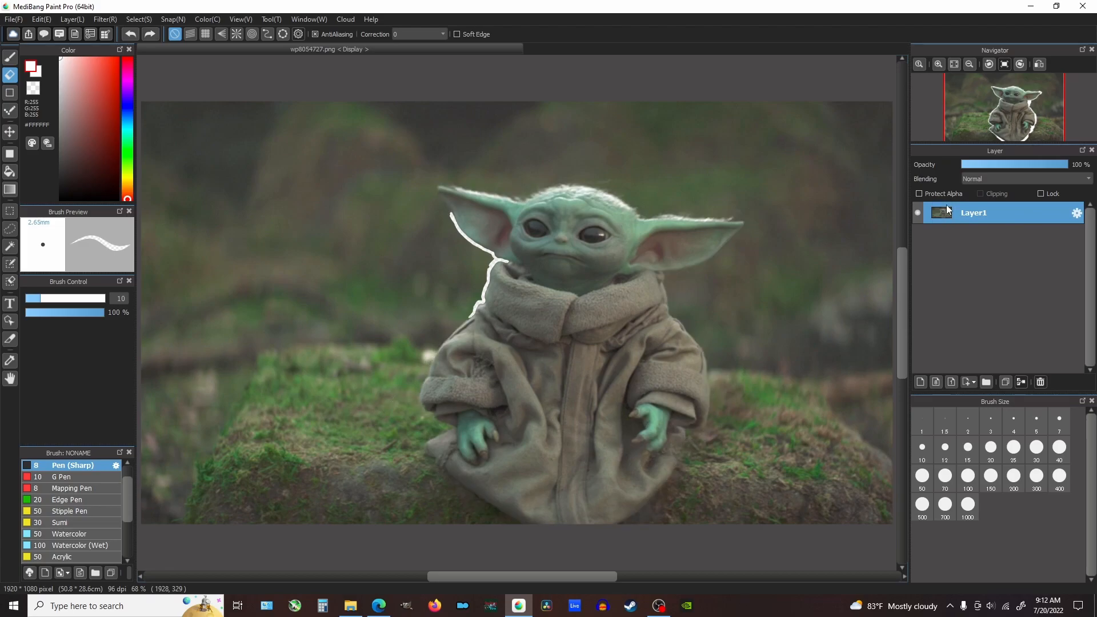
{"action": "key", "text": "ctrl+z"}
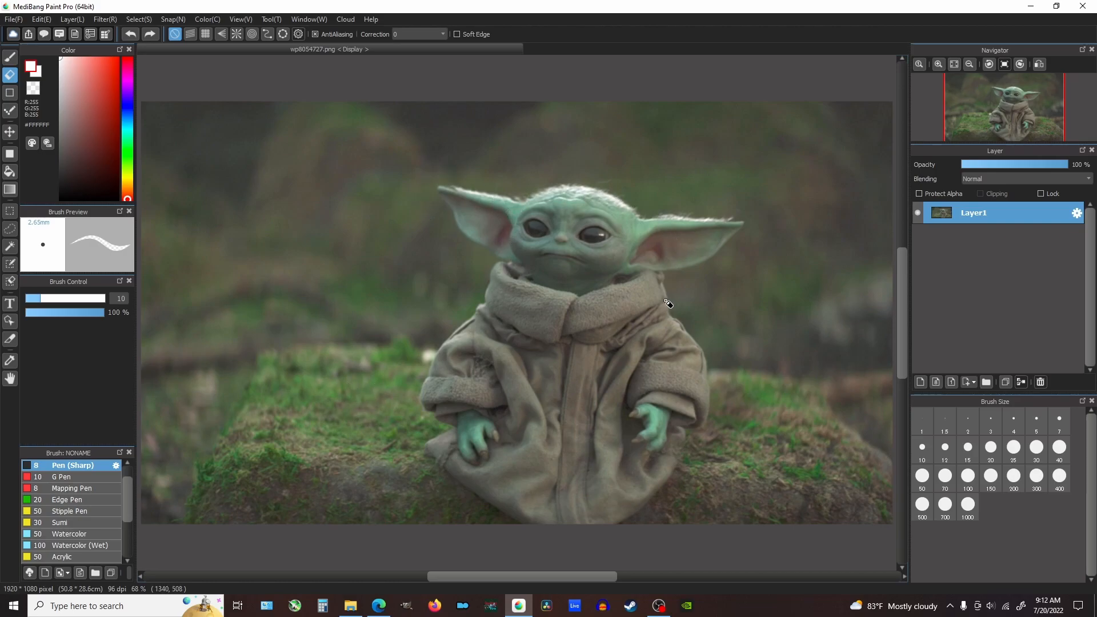
Paste the copied outlined picture as a new layer and hide Layer1.
{"action": "key", "text": "ctrl+v"}
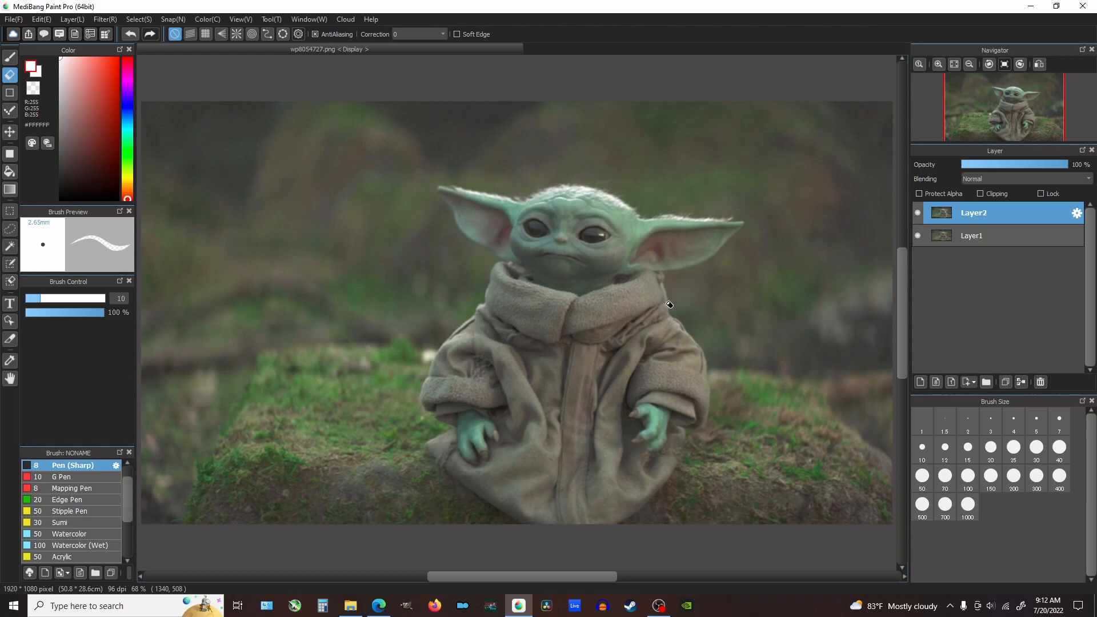
{"action": "left_click", "coordinate": [917, 235]}
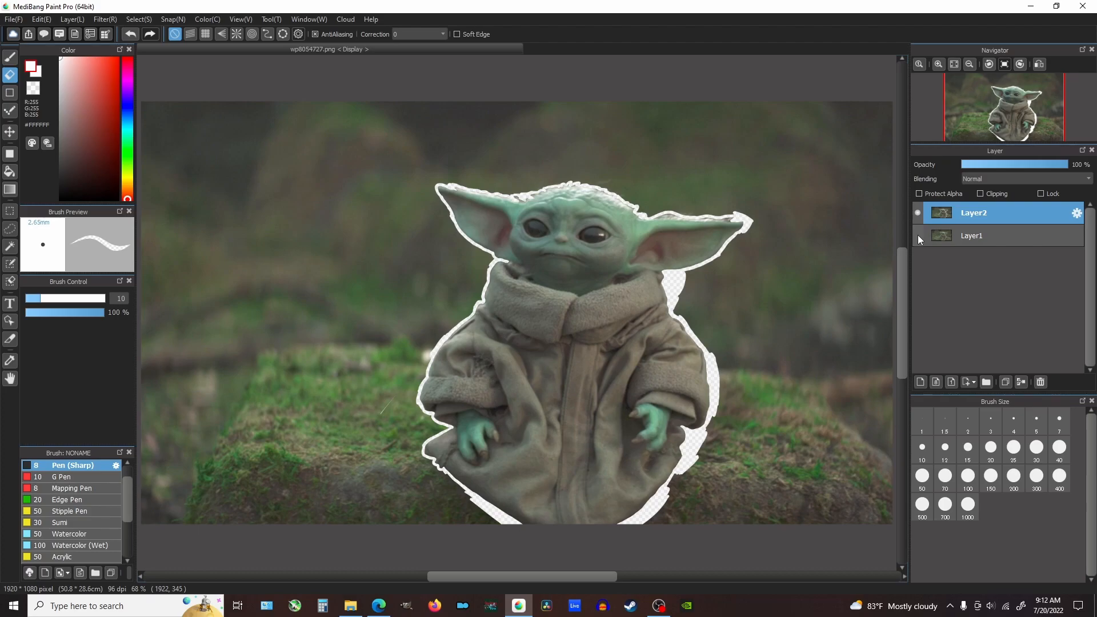
{"action": "left_click", "coordinate": [917, 235]}
{"action": "left_click", "coordinate": [917, 235]}
With grid snapping on and the eraser size at 507, erase the large background areas on both sides of the figure.
{"action": "left_click", "coordinate": [206, 34]}
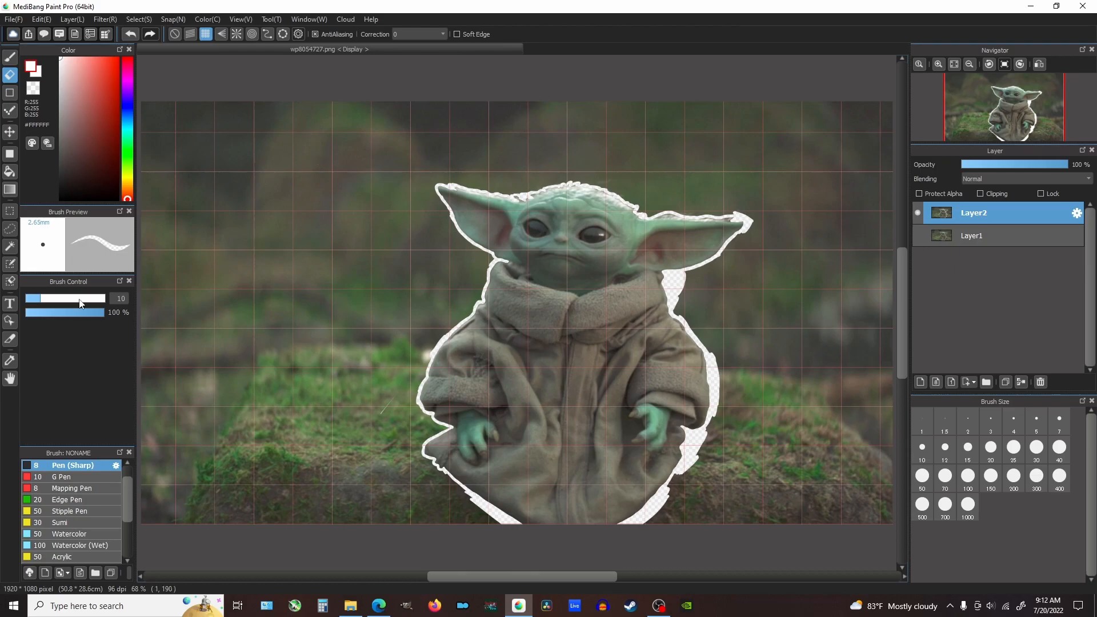
{"action": "left_click_drag", "start_coordinate": [84, 301], "coordinate": [123, 300]}
{"action": "mouse_move", "coordinate": [232, 100]}
{"action": "left_mouse_down"}
{"action": "mouse_move", "coordinate": [154, 164]}
{"action": "mouse_move", "coordinate": [196, 368]}
{"action": "mouse_move", "coordinate": [238, 406]}
{"action": "mouse_move", "coordinate": [315, 61]}
{"action": "mouse_move", "coordinate": [282, 444]}
{"action": "mouse_move", "coordinate": [341, 105]}
{"action": "mouse_move", "coordinate": [301, 397]}
{"action": "mouse_move", "coordinate": [302, 605]}
{"action": "mouse_move", "coordinate": [346, 453]}
{"action": "left_mouse_up"}
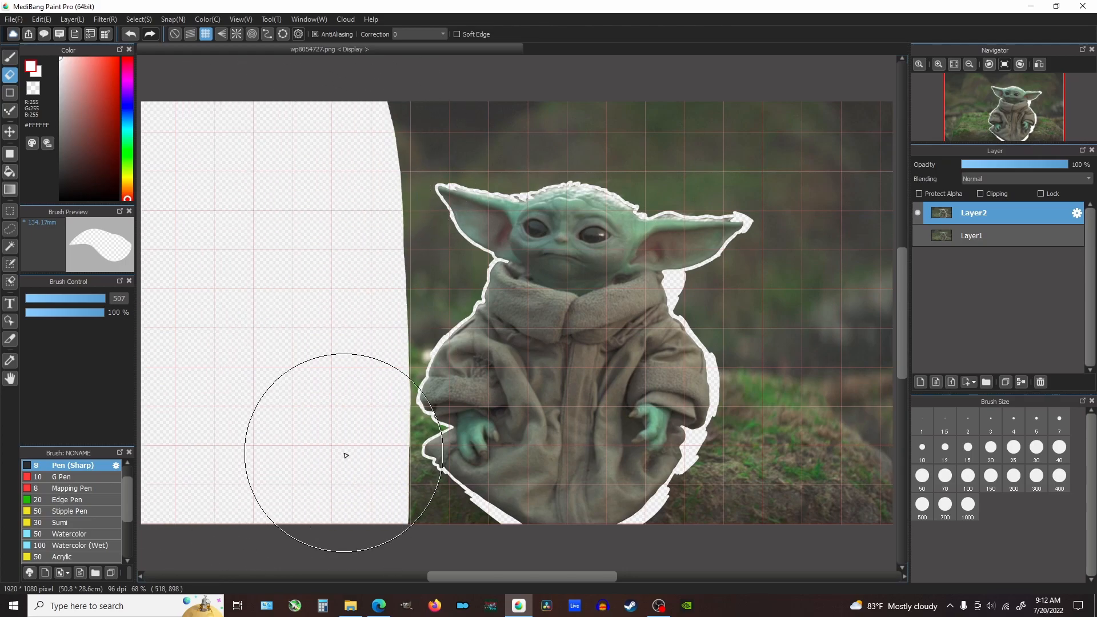
{"action": "mouse_move", "coordinate": [848, 108]}
{"action": "left_mouse_down"}
{"action": "mouse_move", "coordinate": [829, 289]}
{"action": "mouse_move", "coordinate": [825, 539]}
{"action": "mouse_move", "coordinate": [775, 295]}
{"action": "mouse_move", "coordinate": [779, 379]}
{"action": "mouse_move", "coordinate": [782, 340]}
{"action": "mouse_move", "coordinate": [749, 533]}
{"action": "mouse_move", "coordinate": [721, 495]}
{"action": "mouse_move", "coordinate": [681, 528]}
{"action": "mouse_move", "coordinate": [671, 515]}
{"action": "mouse_move", "coordinate": [640, 530]}
{"action": "left_mouse_up"}
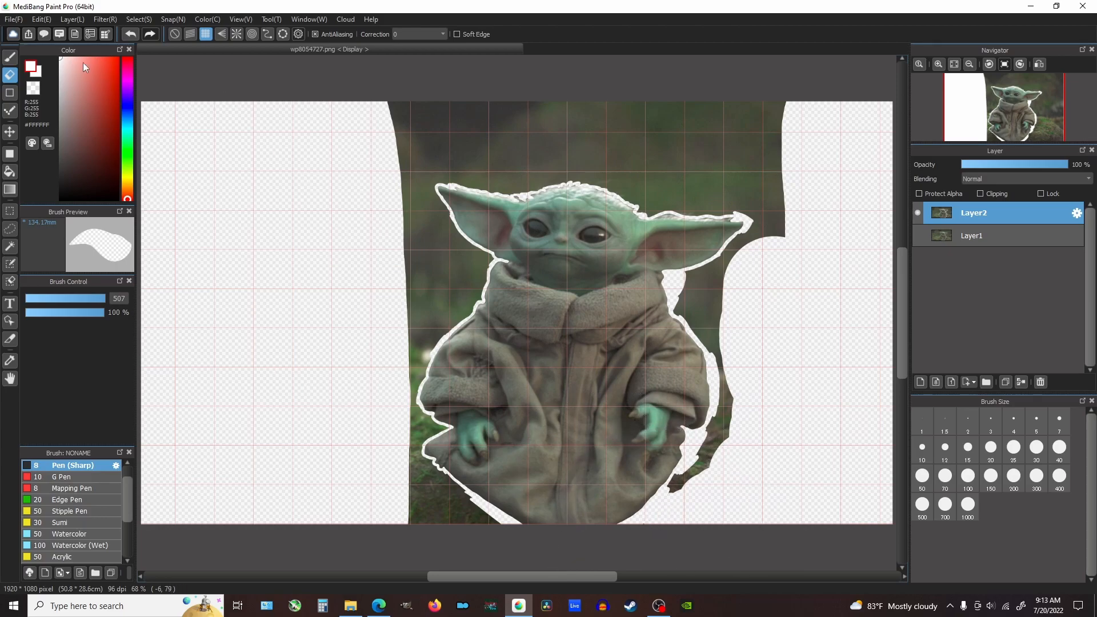
Turn snapping off, set the eraser size to 132 and erase more background around the figure, up to the left ear's tip.
{"action": "left_click", "coordinate": [175, 35]}
{"action": "left_click", "coordinate": [70, 299]}
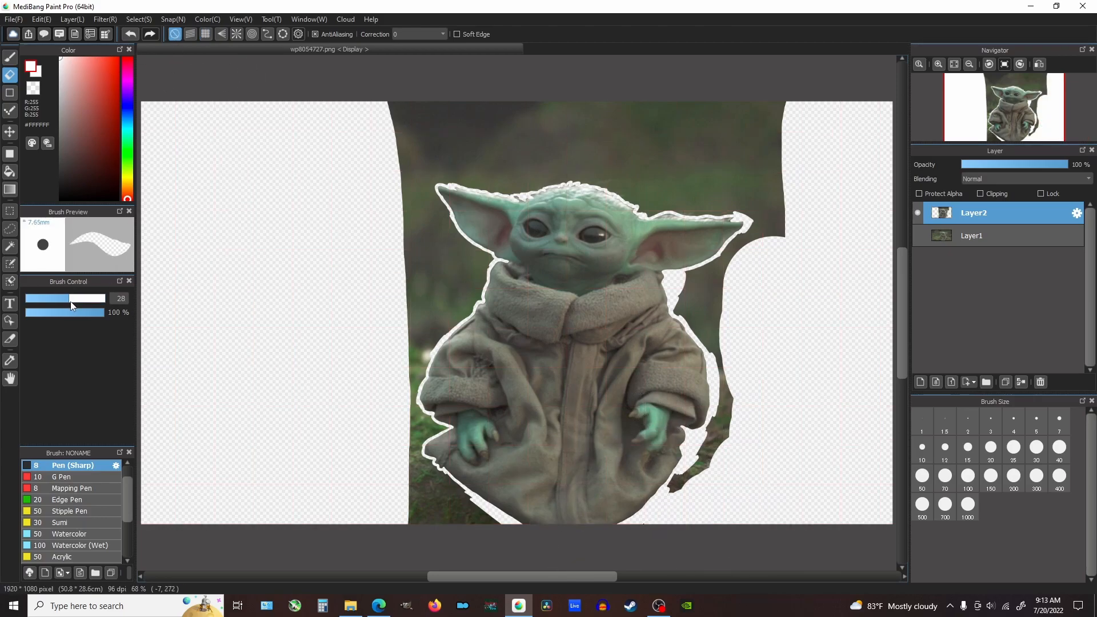
{"action": "left_click_drag", "start_coordinate": [87, 303], "coordinate": [103, 303]}
{"action": "mouse_move", "coordinate": [394, 103]}
{"action": "left_mouse_down"}
{"action": "mouse_move", "coordinate": [409, 135]}
{"action": "mouse_move", "coordinate": [422, 102]}
{"action": "mouse_move", "coordinate": [557, 120]}
{"action": "mouse_move", "coordinate": [746, 110]}
{"action": "mouse_move", "coordinate": [737, 103]}
{"action": "mouse_move", "coordinate": [712, 118]}
{"action": "mouse_move", "coordinate": [779, 225]}
{"action": "mouse_move", "coordinate": [781, 215]}
{"action": "mouse_move", "coordinate": [763, 248]}
{"action": "mouse_move", "coordinate": [759, 238]}
{"action": "mouse_move", "coordinate": [693, 286]}
{"action": "mouse_move", "coordinate": [684, 307]}
{"action": "mouse_move", "coordinate": [702, 308]}
{"action": "mouse_move", "coordinate": [724, 276]}
{"action": "mouse_move", "coordinate": [693, 311]}
{"action": "mouse_move", "coordinate": [683, 482]}
{"action": "left_mouse_up"}
{"action": "mouse_move", "coordinate": [399, 196]}
{"action": "left_mouse_down"}
{"action": "mouse_move", "coordinate": [403, 238]}
{"action": "mouse_move", "coordinate": [398, 187]}
{"action": "mouse_move", "coordinate": [395, 225]}
{"action": "mouse_move", "coordinate": [410, 237]}
{"action": "mouse_move", "coordinate": [400, 237]}
{"action": "mouse_move", "coordinate": [410, 177]}
{"action": "mouse_move", "coordinate": [406, 255]}
{"action": "mouse_move", "coordinate": [410, 196]}
{"action": "mouse_move", "coordinate": [418, 256]}
{"action": "mouse_move", "coordinate": [422, 218]}
{"action": "mouse_move", "coordinate": [436, 272]}
{"action": "mouse_move", "coordinate": [393, 348]}
{"action": "mouse_move", "coordinate": [450, 286]}
{"action": "mouse_move", "coordinate": [421, 229]}
{"action": "mouse_move", "coordinate": [414, 163]}
{"action": "mouse_move", "coordinate": [420, 197]}
{"action": "mouse_move", "coordinate": [423, 183]}
{"action": "mouse_move", "coordinate": [436, 203]}
{"action": "mouse_move", "coordinate": [428, 187]}
{"action": "mouse_move", "coordinate": [446, 202]}
{"action": "left_mouse_up"}
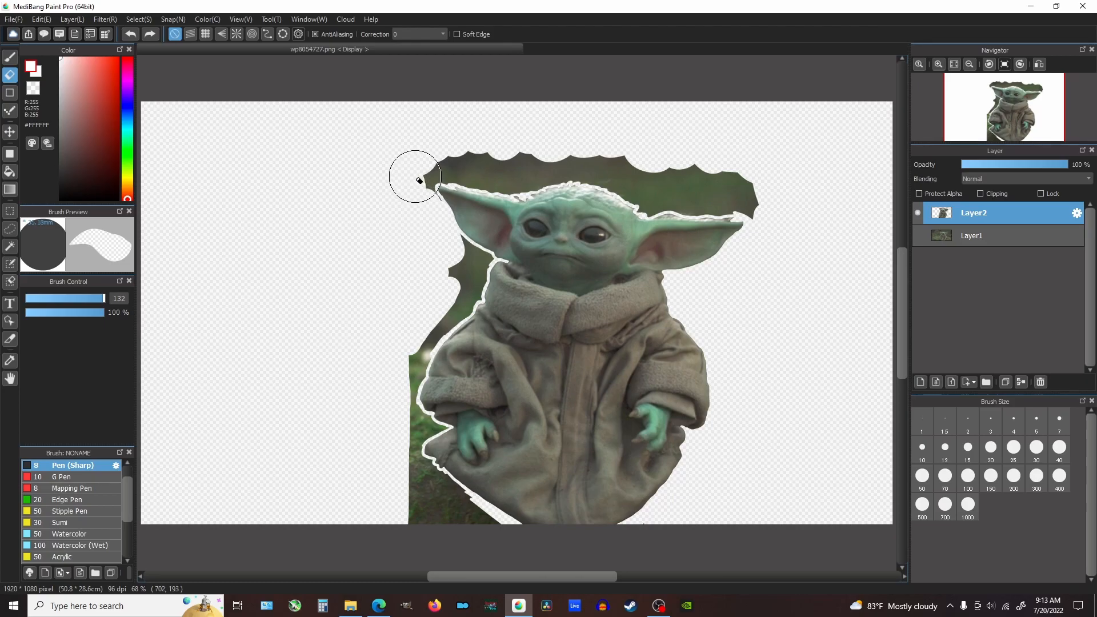
{"action": "mouse_move", "coordinate": [432, 169]}
{"action": "left_mouse_down"}
{"action": "mouse_move", "coordinate": [558, 159]}
{"action": "mouse_move", "coordinate": [554, 168]}
{"action": "mouse_move", "coordinate": [465, 172]}
{"action": "left_mouse_up"}
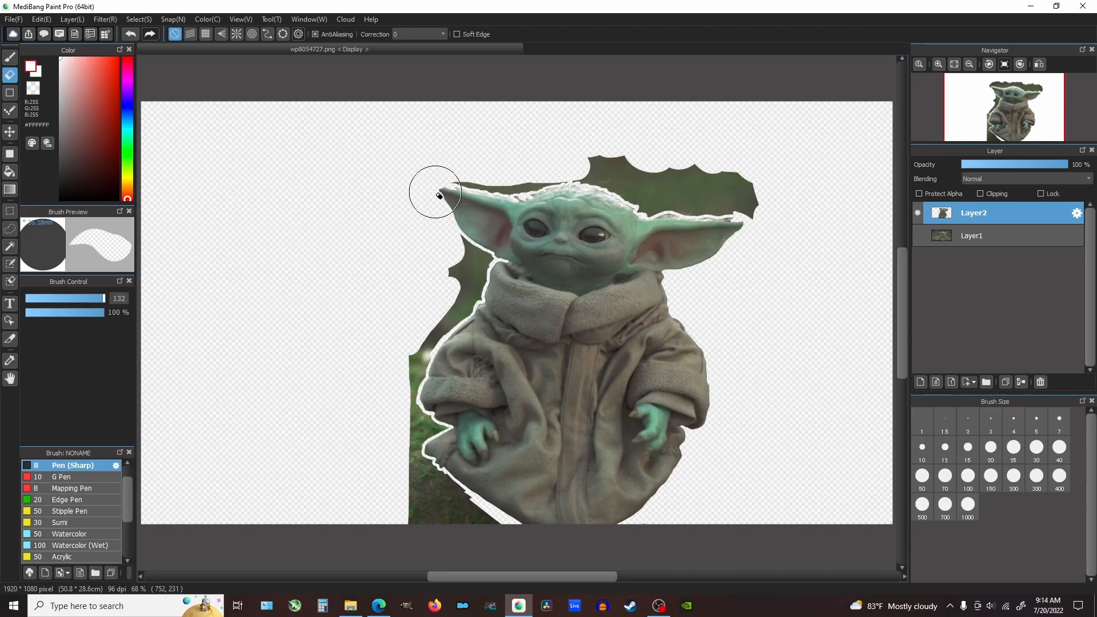
{"action": "key", "text": "ctrl+z"}
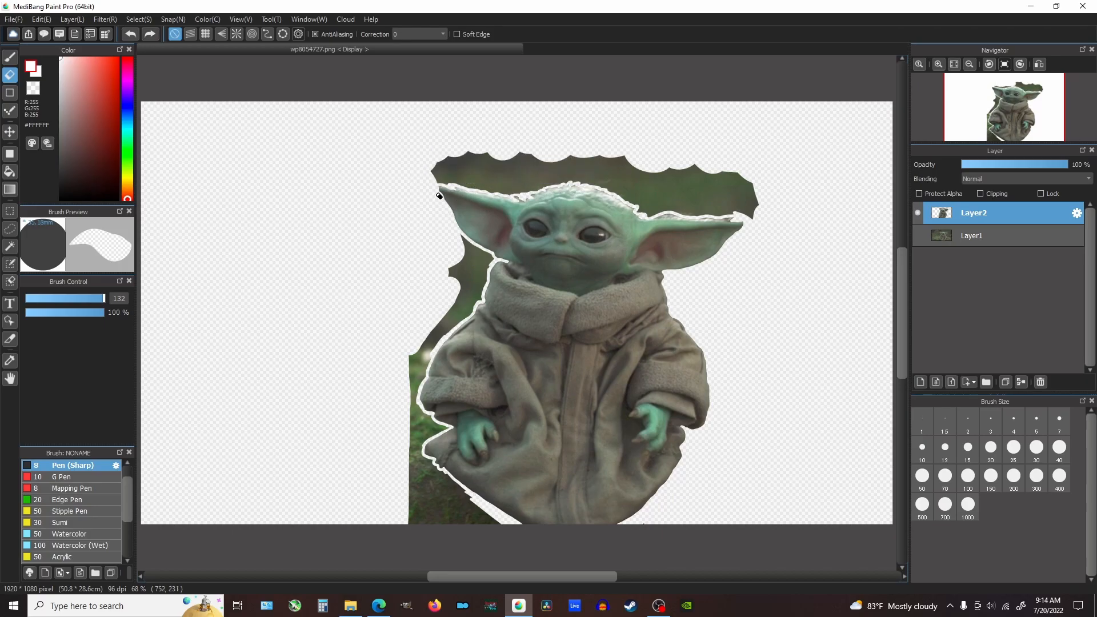
{"action": "mouse_move", "coordinate": [434, 171]}
{"action": "left_mouse_down"}
{"action": "mouse_move", "coordinate": [453, 161]}
{"action": "mouse_move", "coordinate": [431, 180]}
{"action": "mouse_move", "coordinate": [440, 176]}
{"action": "left_mouse_up"}
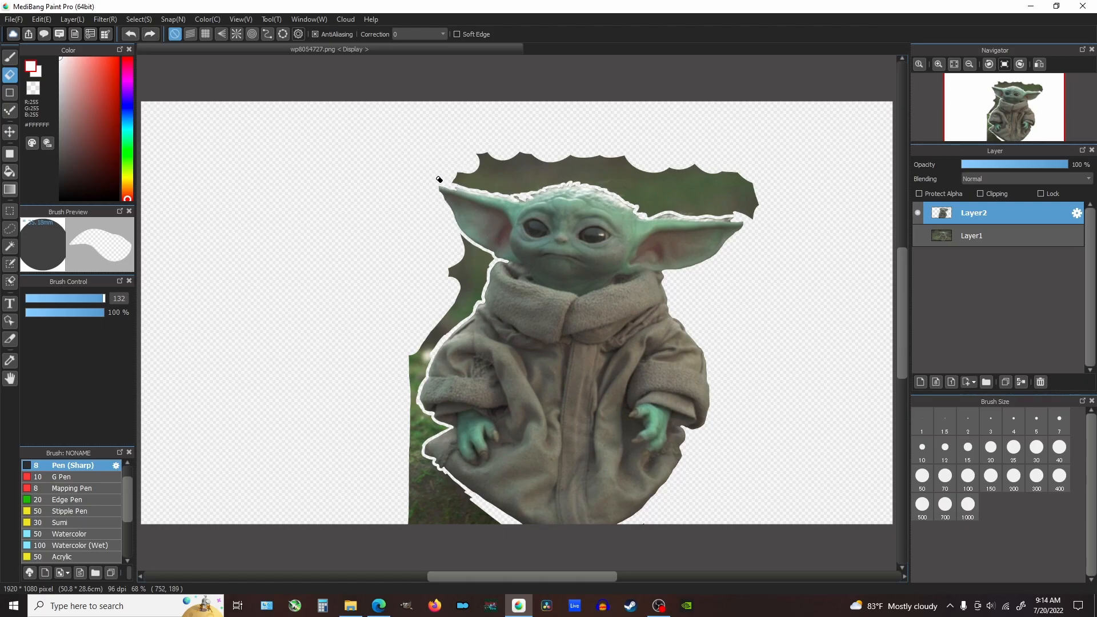
Erase the background strip above the head and ears, using eraser size 31 and then 48.
{"action": "left_click_drag", "start_coordinate": [103, 298], "coordinate": [71, 298]}
{"action": "mouse_move", "coordinate": [461, 178]}
{"action": "left_mouse_down"}
{"action": "mouse_move", "coordinate": [512, 165]}
{"action": "mouse_move", "coordinate": [653, 168]}
{"action": "mouse_move", "coordinate": [750, 186]}
{"action": "left_mouse_up"}
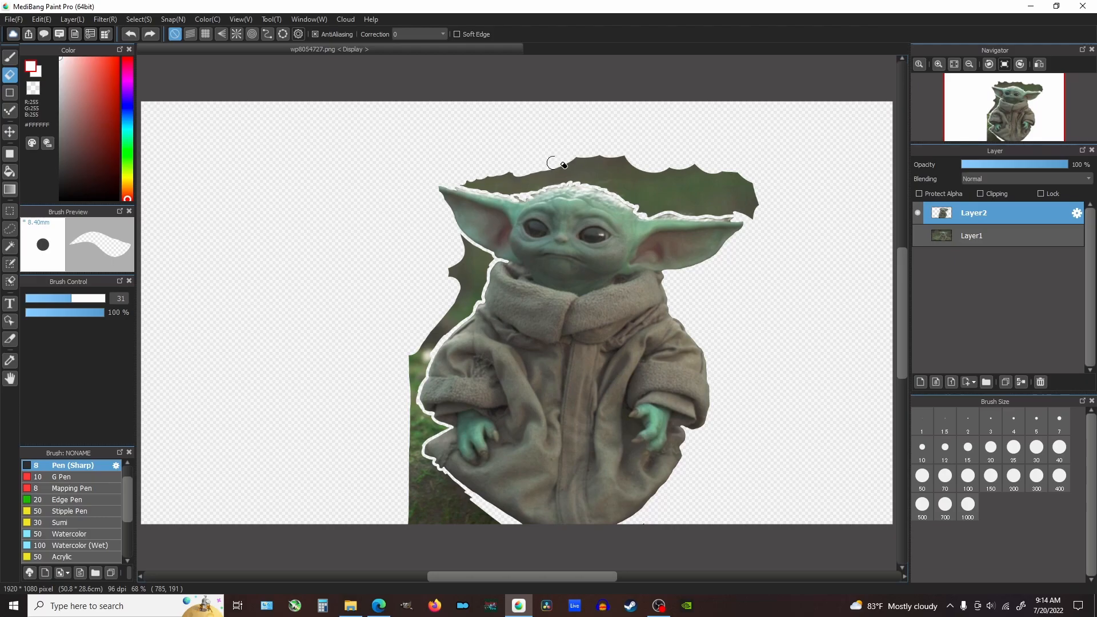
{"action": "left_click_drag", "start_coordinate": [75, 299], "coordinate": [85, 299]}
{"action": "mouse_move", "coordinate": [464, 177]}
{"action": "left_mouse_down"}
{"action": "mouse_move", "coordinate": [678, 195]}
{"action": "mouse_move", "coordinate": [763, 222]}
{"action": "left_mouse_up"}
Erase the leftover background along the figure's left side, from below the ear down to the robe's lower edge.
{"action": "scroll", "coordinate": [460, 243], "scroll_direction": "up", "scroll_amount": 4}
{"action": "mouse_move", "coordinate": [440, 220]}
{"action": "left_mouse_down"}
{"action": "mouse_move", "coordinate": [495, 265]}
{"action": "mouse_move", "coordinate": [519, 345]}
{"action": "mouse_move", "coordinate": [423, 473]}
{"action": "mouse_move", "coordinate": [317, 540]}
{"action": "left_mouse_up"}
{"action": "scroll", "coordinate": [342, 502], "scroll_direction": "down", "scroll_amount": 4}
{"action": "scroll", "coordinate": [434, 372], "scroll_direction": "up", "scroll_amount": 3}
{"action": "mouse_move", "coordinate": [358, 425]}
{"action": "left_mouse_down"}
{"action": "mouse_move", "coordinate": [416, 514]}
{"action": "mouse_move", "coordinate": [365, 474]}
{"action": "left_mouse_up"}
{"action": "scroll", "coordinate": [361, 471], "scroll_direction": "down", "scroll_amount": 3}
{"action": "scroll", "coordinate": [407, 552], "scroll_direction": "up", "scroll_amount": 3}
{"action": "mouse_move", "coordinate": [283, 395]}
{"action": "left_mouse_down"}
{"action": "mouse_move", "coordinate": [385, 541]}
{"action": "mouse_move", "coordinate": [277, 368]}
{"action": "mouse_move", "coordinate": [358, 455]}
{"action": "mouse_move", "coordinate": [403, 484]}
{"action": "left_mouse_up"}
{"action": "scroll", "coordinate": [342, 486], "scroll_direction": "down", "scroll_amount": 4}
Erase the remaining background hugging the left ear and the top of the head.
{"action": "scroll", "coordinate": [340, 384], "scroll_direction": "up", "scroll_amount": 1}
{"action": "scroll", "coordinate": [299, 354], "scroll_direction": "up", "scroll_amount": 5}
{"action": "mouse_move", "coordinate": [213, 375]}
{"action": "left_mouse_down"}
{"action": "mouse_move", "coordinate": [413, 420]}
{"action": "mouse_move", "coordinate": [459, 393]}
{"action": "mouse_move", "coordinate": [576, 386]}
{"action": "left_mouse_up"}
{"action": "scroll", "coordinate": [511, 393], "scroll_direction": "down", "scroll_amount": 6}
{"action": "scroll", "coordinate": [547, 399], "scroll_direction": "up", "scroll_amount": 6}
{"action": "mouse_move", "coordinate": [330, 331]}
{"action": "left_mouse_down"}
{"action": "mouse_move", "coordinate": [490, 311]}
{"action": "mouse_move", "coordinate": [562, 319]}
{"action": "left_mouse_up"}
{"action": "scroll", "coordinate": [604, 289], "scroll_direction": "down", "scroll_amount": 5}
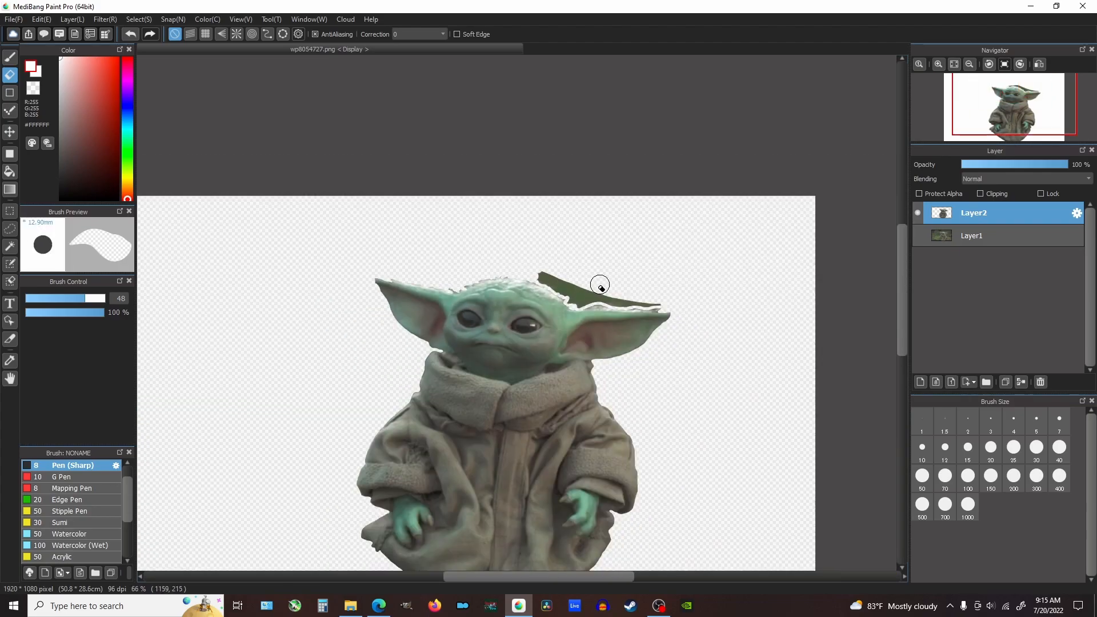
Erase the green patch where the head meets the right ear, reducing the eraser size to 23 for the tight corner.
{"action": "scroll", "coordinate": [569, 313], "scroll_direction": "up", "scroll_amount": 5}
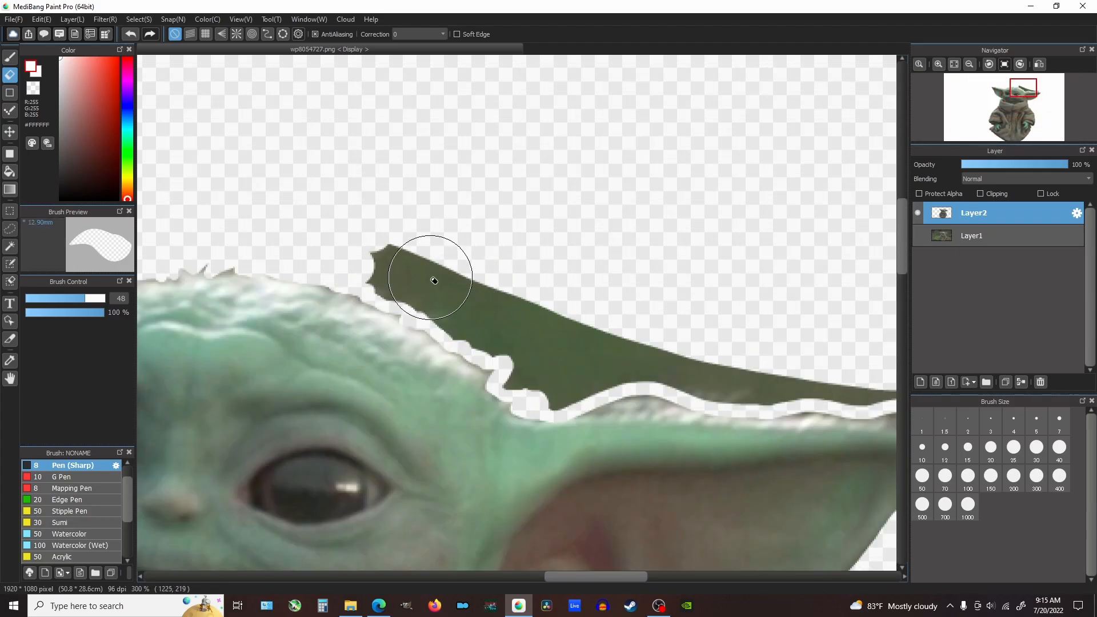
{"action": "left_click", "coordinate": [407, 240]}
{"action": "left_click", "coordinate": [376, 243]}
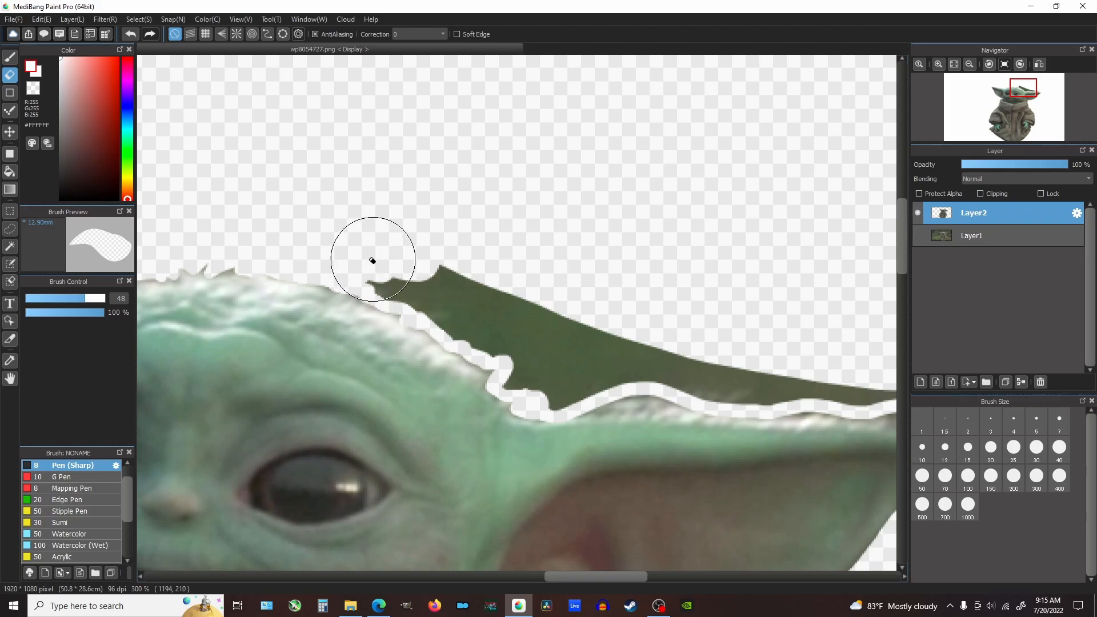
{"action": "mouse_move", "coordinate": [377, 283]}
{"action": "left_mouse_down"}
{"action": "mouse_move", "coordinate": [436, 294]}
{"action": "mouse_move", "coordinate": [443, 271]}
{"action": "mouse_move", "coordinate": [420, 299]}
{"action": "mouse_move", "coordinate": [456, 320]}
{"action": "mouse_move", "coordinate": [440, 321]}
{"action": "mouse_move", "coordinate": [491, 336]}
{"action": "mouse_move", "coordinate": [465, 306]}
{"action": "mouse_move", "coordinate": [465, 290]}
{"action": "mouse_move", "coordinate": [492, 271]}
{"action": "mouse_move", "coordinate": [536, 296]}
{"action": "mouse_move", "coordinate": [479, 329]}
{"action": "mouse_move", "coordinate": [477, 341]}
{"action": "mouse_move", "coordinate": [511, 346]}
{"action": "mouse_move", "coordinate": [512, 328]}
{"action": "mouse_move", "coordinate": [497, 355]}
{"action": "left_mouse_up"}
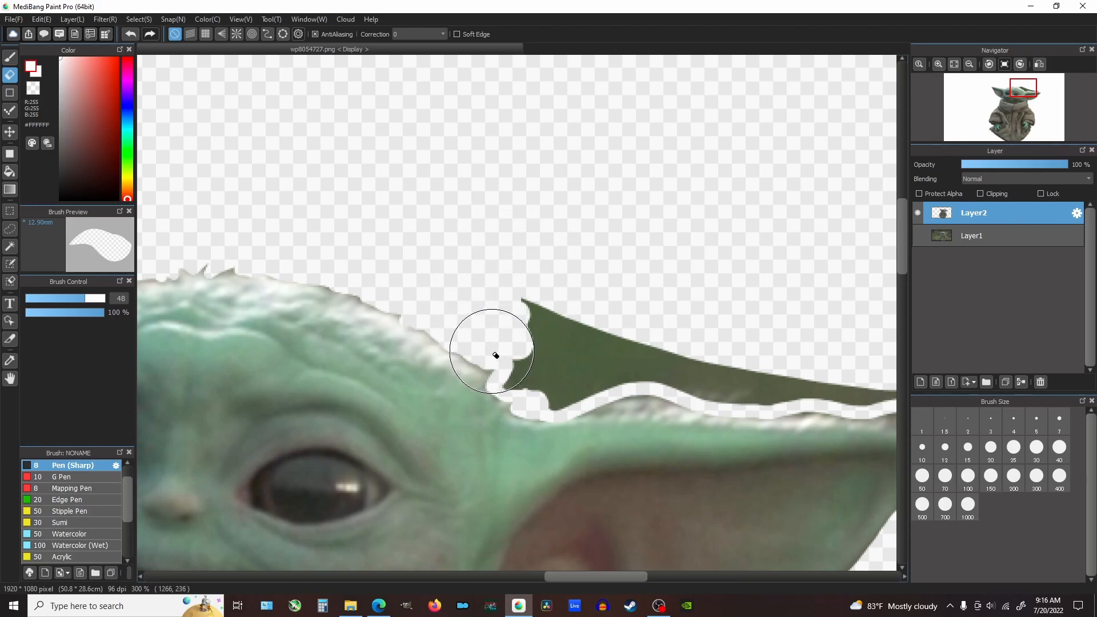
{"action": "left_click_drag", "start_coordinate": [74, 300], "coordinate": [63, 300]}
{"action": "mouse_move", "coordinate": [483, 325]}
{"action": "left_mouse_down"}
{"action": "mouse_move", "coordinate": [499, 305]}
{"action": "mouse_move", "coordinate": [532, 326]}
{"action": "mouse_move", "coordinate": [545, 316]}
{"action": "mouse_move", "coordinate": [507, 386]}
{"action": "mouse_move", "coordinate": [546, 379]}
{"action": "mouse_move", "coordinate": [544, 321]}
{"action": "mouse_move", "coordinate": [559, 328]}
{"action": "mouse_move", "coordinate": [551, 400]}
{"action": "mouse_move", "coordinate": [574, 393]}
{"action": "mouse_move", "coordinate": [550, 390]}
{"action": "mouse_move", "coordinate": [591, 326]}
{"action": "mouse_move", "coordinate": [582, 388]}
{"action": "mouse_move", "coordinate": [606, 349]}
{"action": "left_mouse_up"}
{"action": "mouse_move", "coordinate": [581, 386]}
{"action": "left_mouse_down"}
{"action": "mouse_move", "coordinate": [649, 366]}
{"action": "mouse_move", "coordinate": [635, 345]}
{"action": "mouse_move", "coordinate": [655, 357]}
{"action": "left_mouse_up"}
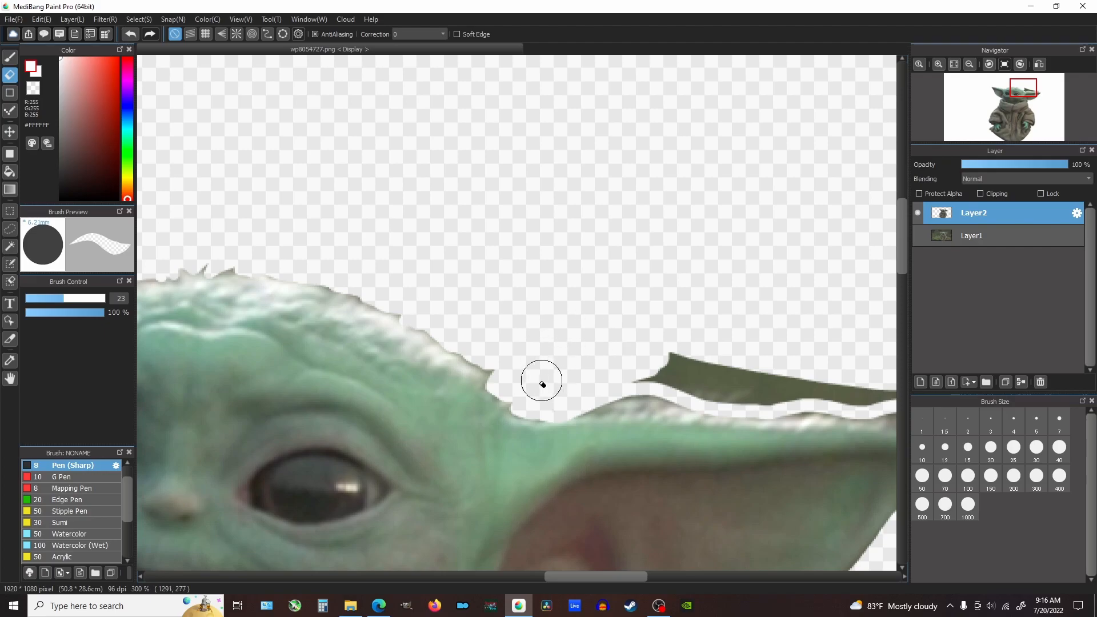
Erase the last strip of green background above the right ear, out to its tip.
{"action": "scroll", "coordinate": [488, 363], "scroll_direction": "down", "scroll_amount": 3}
{"action": "scroll", "coordinate": [642, 362], "scroll_direction": "up", "scroll_amount": 4}
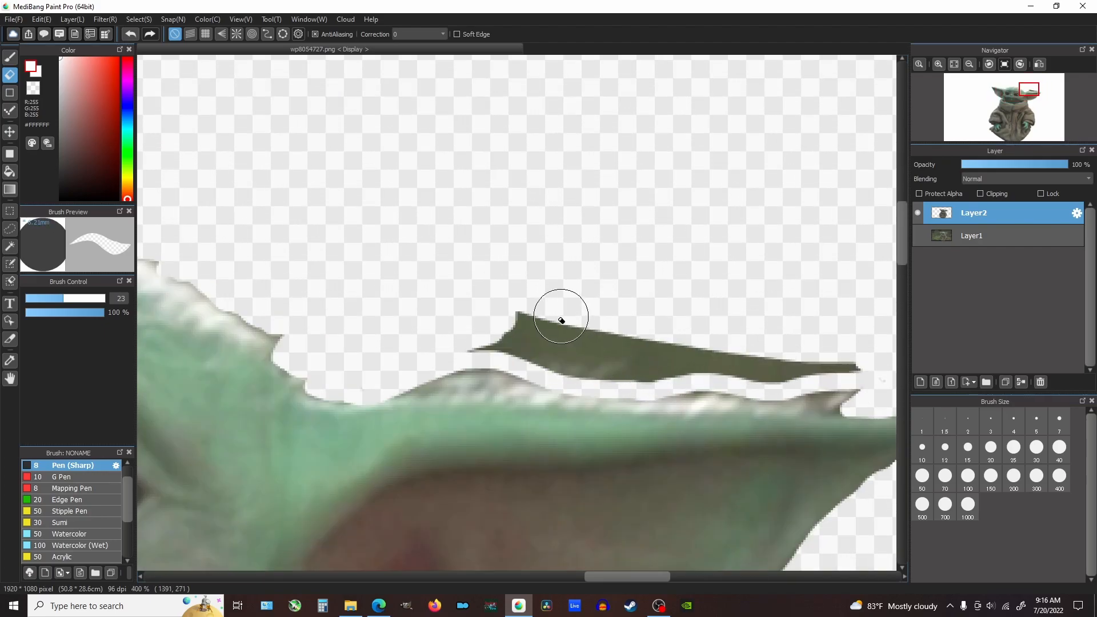
{"action": "mouse_move", "coordinate": [479, 340]}
{"action": "left_mouse_down"}
{"action": "mouse_move", "coordinate": [513, 342]}
{"action": "mouse_move", "coordinate": [523, 330]}
{"action": "mouse_move", "coordinate": [511, 324]}
{"action": "mouse_move", "coordinate": [514, 350]}
{"action": "mouse_move", "coordinate": [560, 367]}
{"action": "mouse_move", "coordinate": [535, 322]}
{"action": "mouse_move", "coordinate": [565, 363]}
{"action": "mouse_move", "coordinate": [630, 375]}
{"action": "left_mouse_up"}
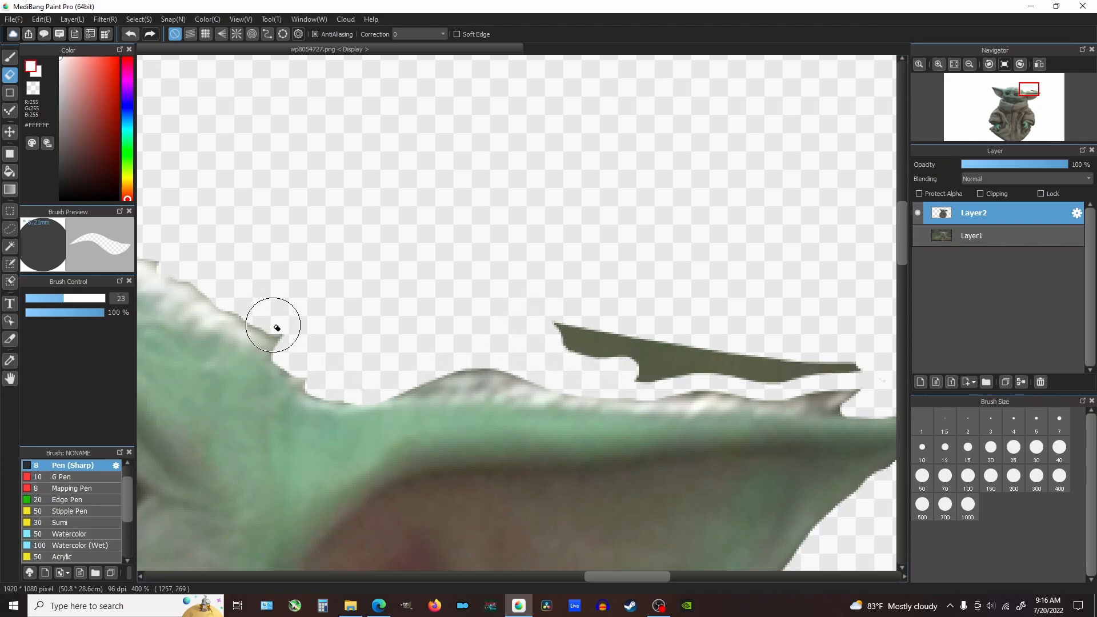
{"action": "mouse_move", "coordinate": [291, 334]}
{"action": "left_mouse_down"}
{"action": "mouse_move", "coordinate": [283, 324]}
{"action": "mouse_move", "coordinate": [312, 369]}
{"action": "left_mouse_up"}
{"action": "mouse_move", "coordinate": [565, 316]}
{"action": "left_mouse_down"}
{"action": "mouse_move", "coordinate": [584, 352]}
{"action": "mouse_move", "coordinate": [633, 345]}
{"action": "mouse_move", "coordinate": [645, 373]}
{"action": "mouse_move", "coordinate": [681, 362]}
{"action": "mouse_move", "coordinate": [672, 350]}
{"action": "mouse_move", "coordinate": [683, 348]}
{"action": "mouse_move", "coordinate": [657, 336]}
{"action": "mouse_move", "coordinate": [701, 360]}
{"action": "mouse_move", "coordinate": [715, 350]}
{"action": "mouse_move", "coordinate": [710, 359]}
{"action": "mouse_move", "coordinate": [726, 370]}
{"action": "mouse_move", "coordinate": [853, 363]}
{"action": "left_mouse_up"}
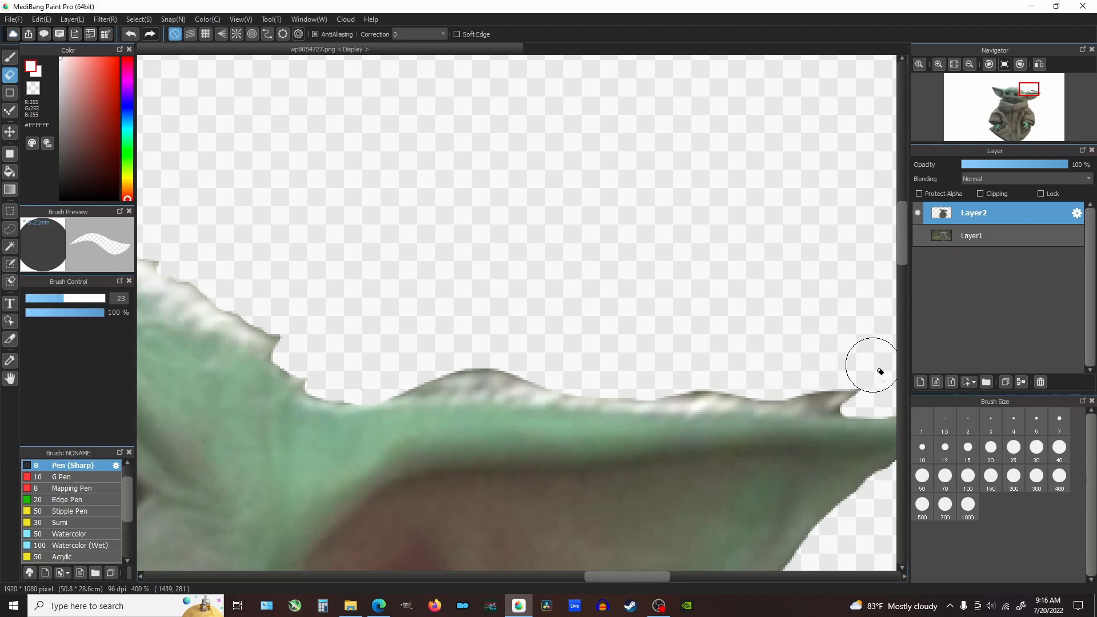
Clean up the rough fringe where the left ear joins the head with the eraser at size 23.
{"action": "left_click", "coordinate": [954, 65]}
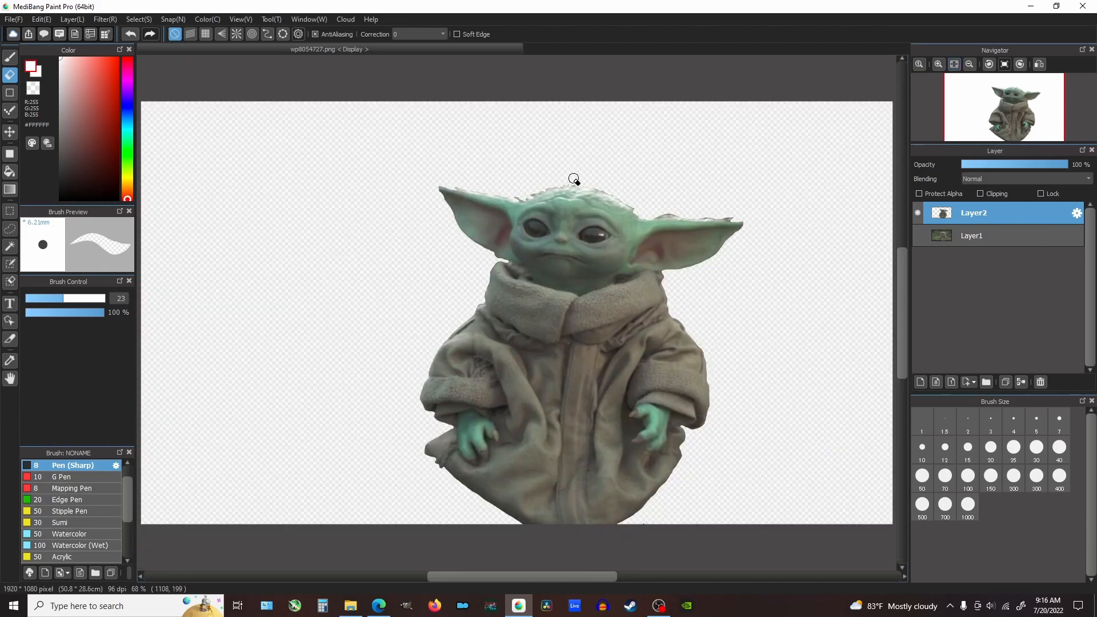
{"action": "scroll", "coordinate": [575, 179], "scroll_direction": "up", "scroll_amount": 5}
{"action": "mouse_move", "coordinate": [447, 217]}
{"action": "left_mouse_down"}
{"action": "mouse_move", "coordinate": [436, 220]}
{"action": "mouse_move", "coordinate": [521, 189]}
{"action": "mouse_move", "coordinate": [513, 211]}
{"action": "left_mouse_up"}
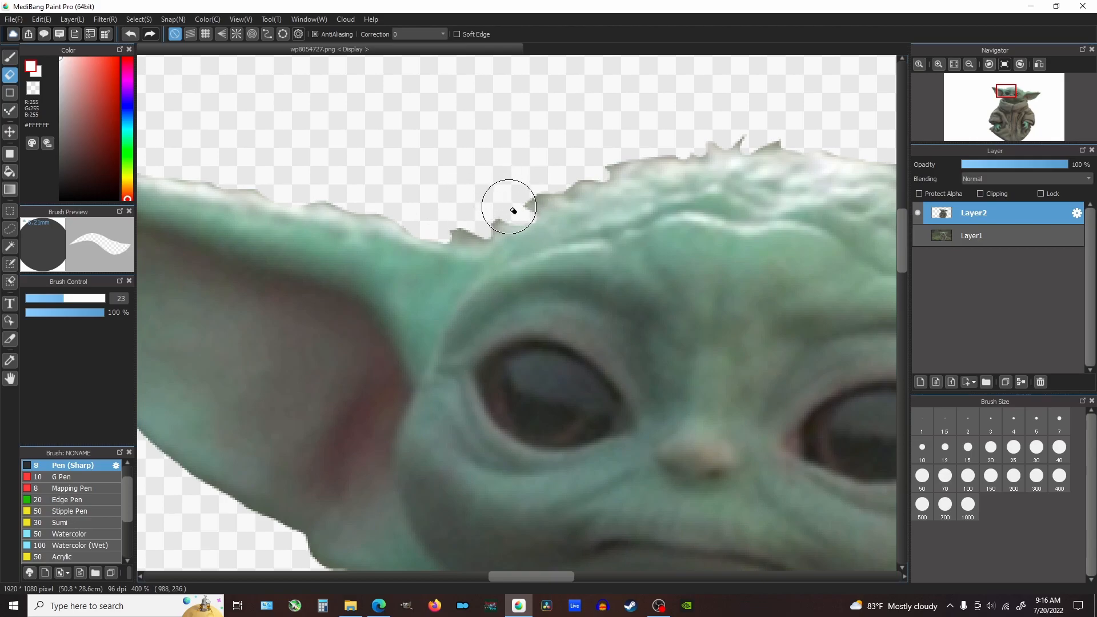
{"action": "left_click", "coordinate": [954, 65]}
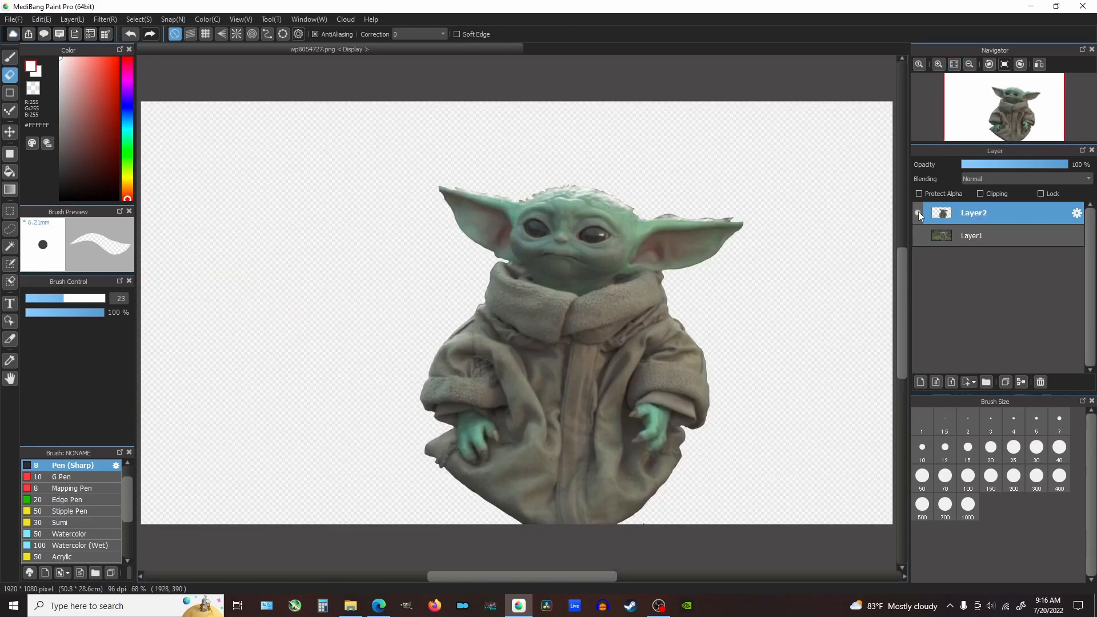
Rename the cutout layer as "Grogu Top" and the original picture layer as "Base".
{"action": "double_click", "coordinate": [983, 220]}
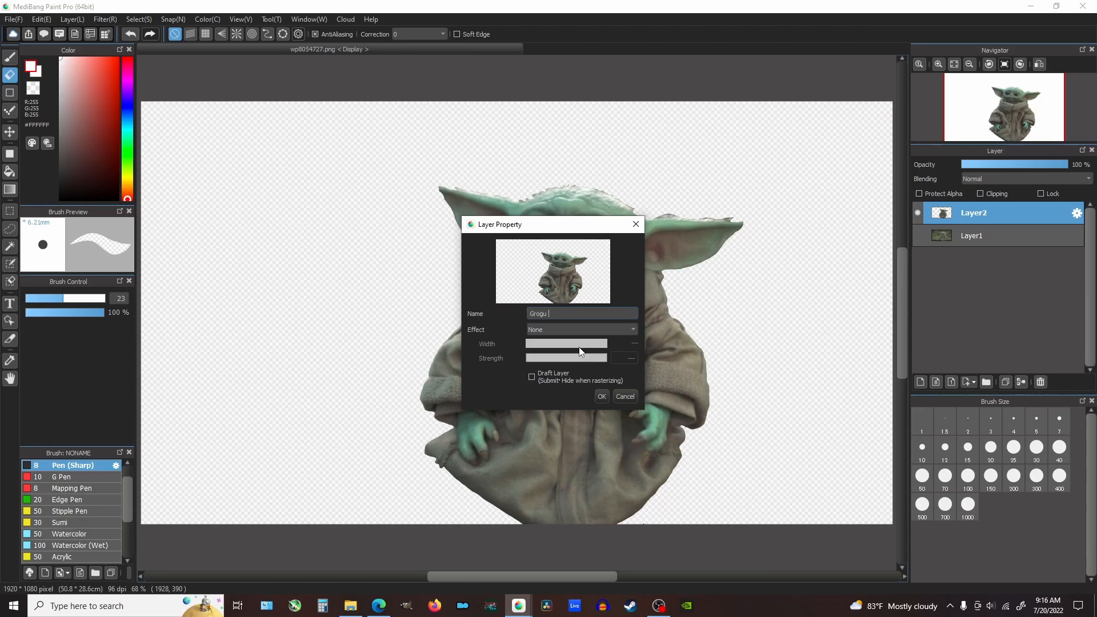
{"action": "type", "text": "p"}
{"action": "key", "text": "Return"}
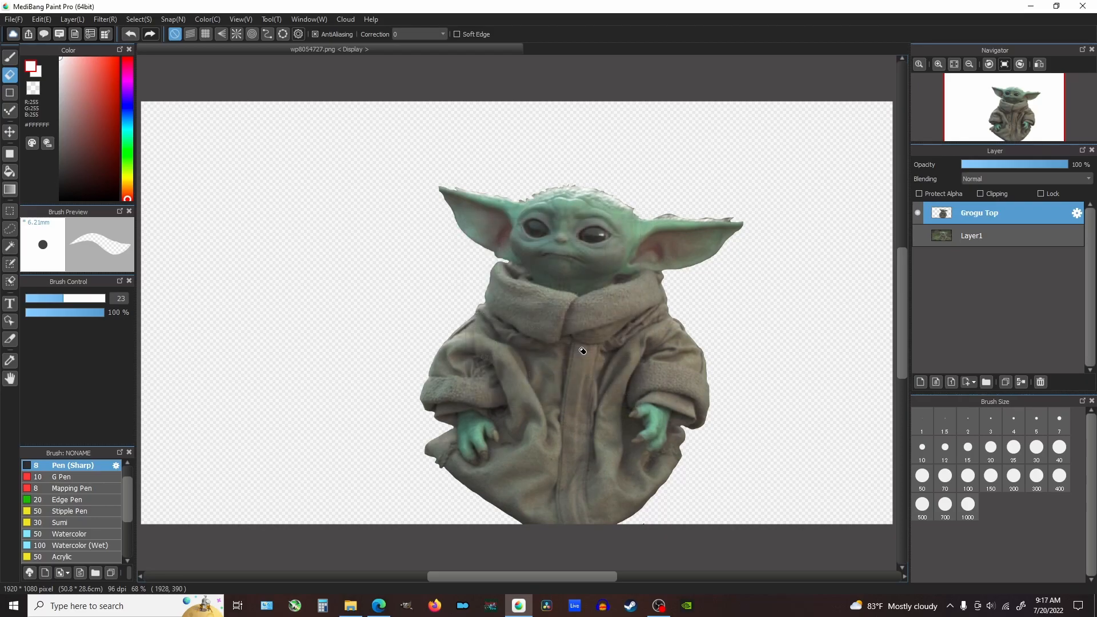
{"action": "double_click", "coordinate": [992, 238]}
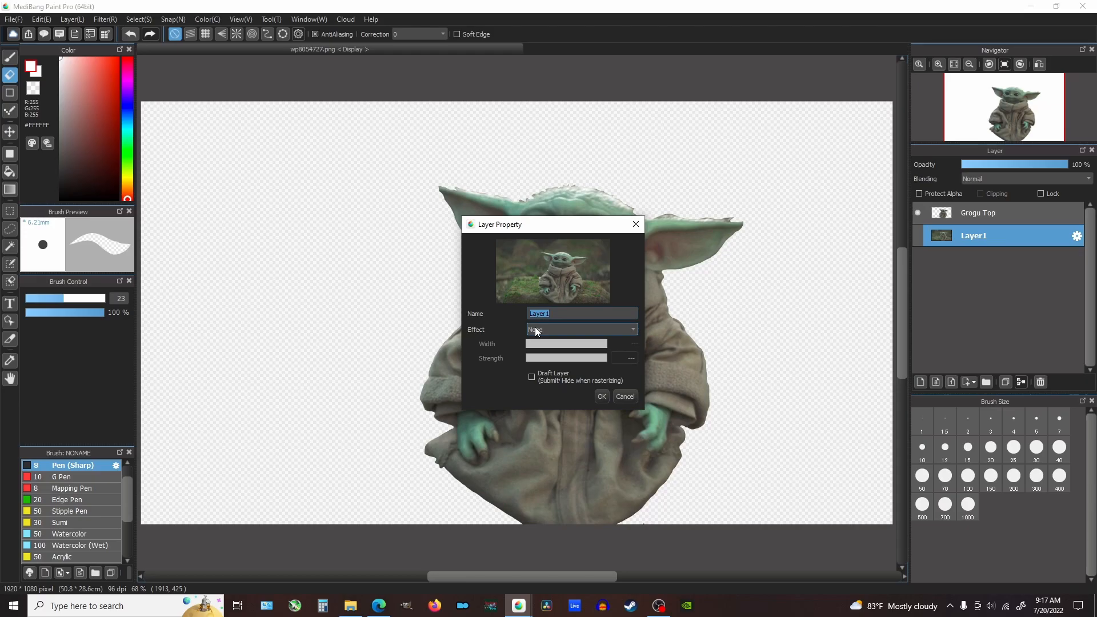
{"action": "type", "text": "Base"}
{"action": "key", "text": "Return"}
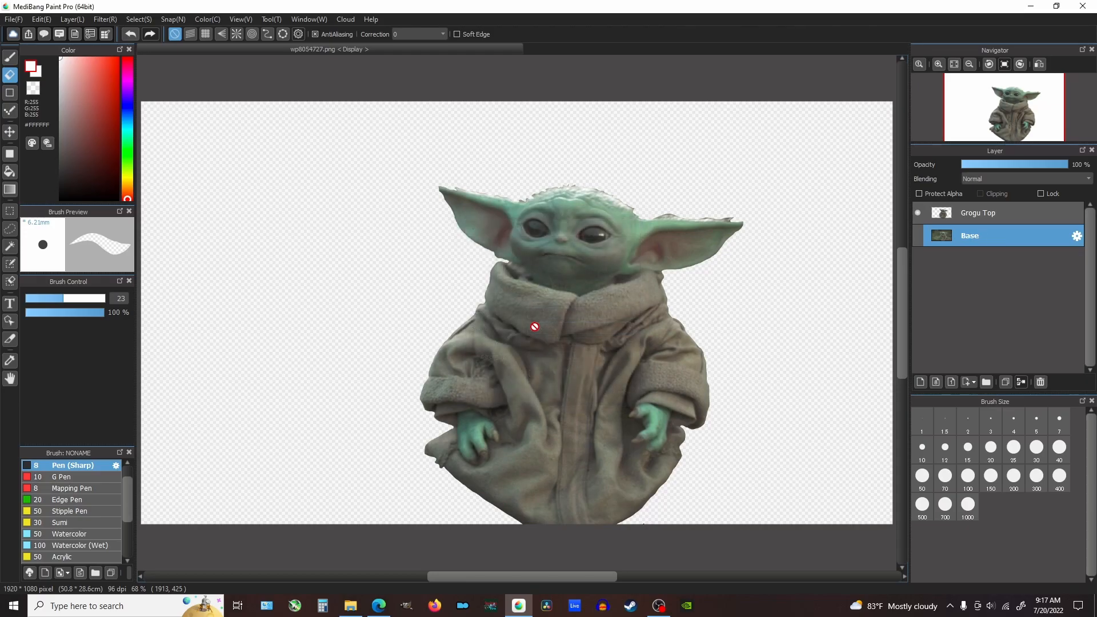
Make the Base layer visible and select the Grogu Top layer.
{"action": "left_click", "coordinate": [968, 220]}
{"action": "left_click", "coordinate": [916, 236]}
{"action": "left_click", "coordinate": [986, 239]}
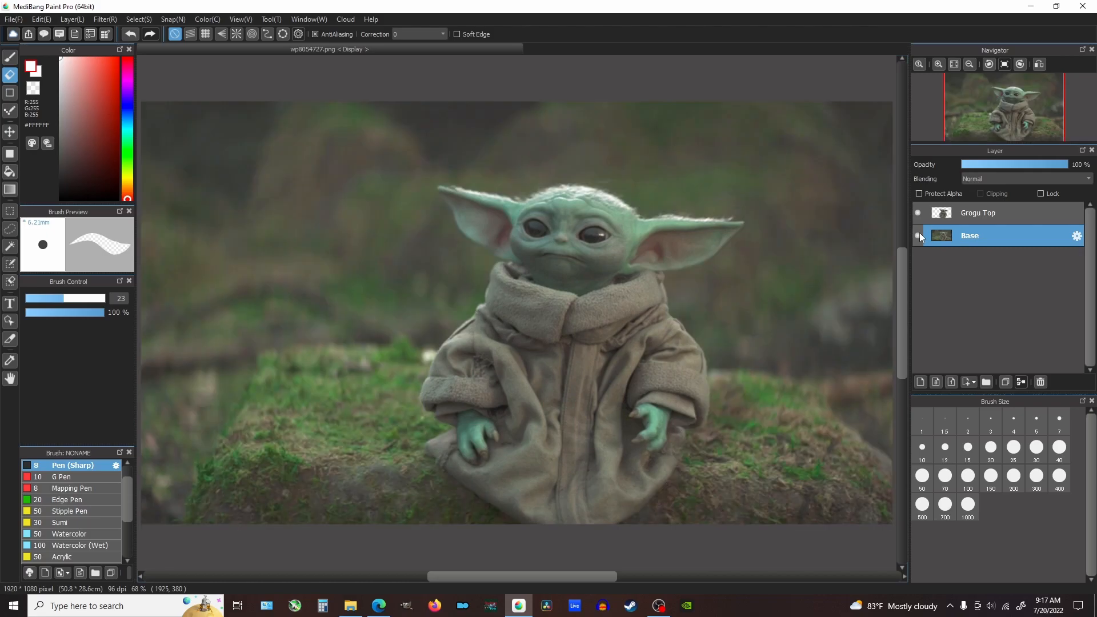
{"action": "left_click", "coordinate": [919, 232]}
{"action": "left_click", "coordinate": [920, 232]}
{"action": "left_click", "coordinate": [976, 217]}
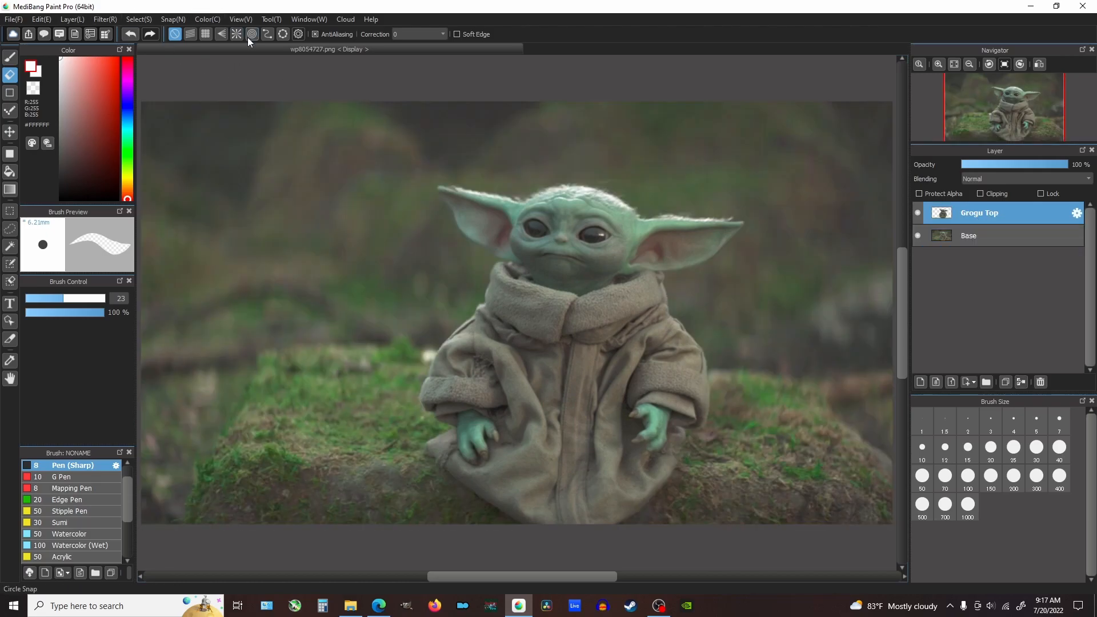
{"action": "left_click", "coordinate": [102, 19]}
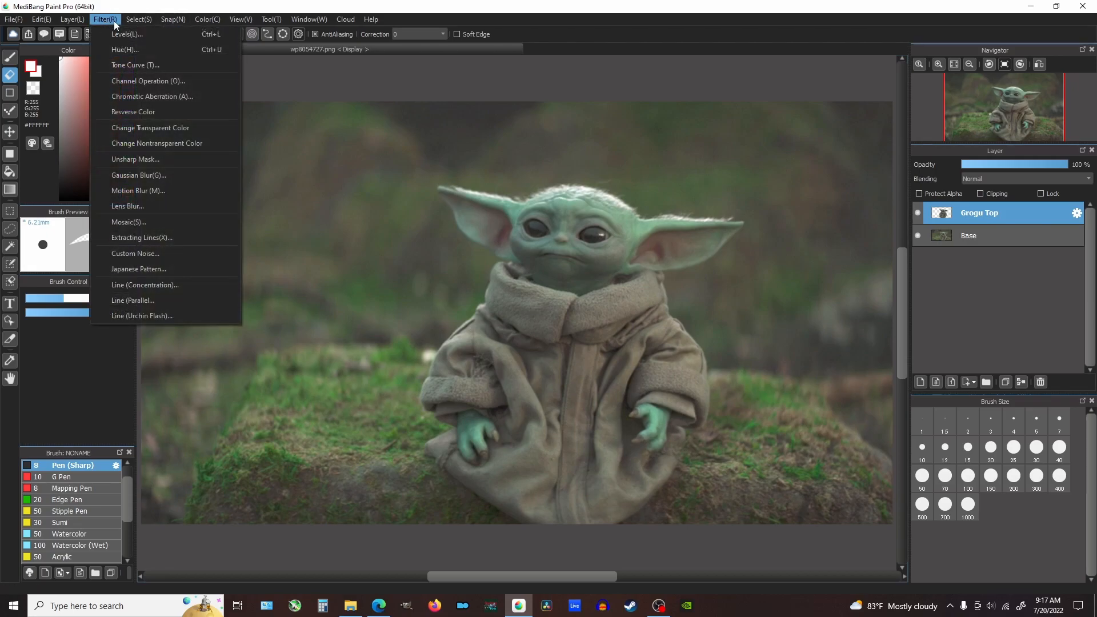
{"action": "left_click", "coordinate": [114, 21]}
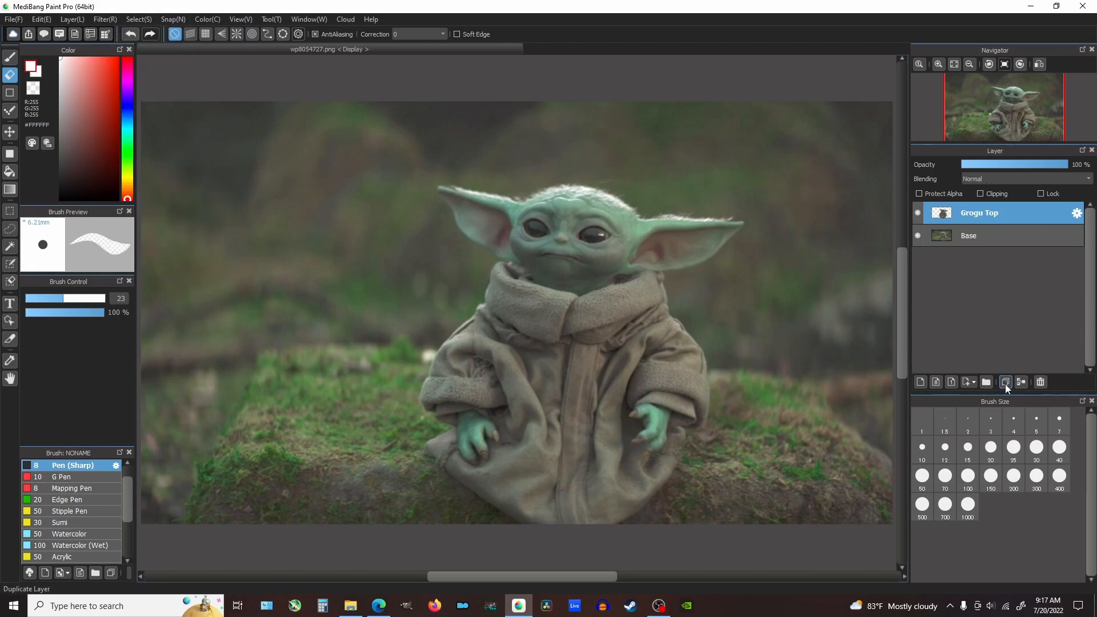
Duplicate the Grogu Top layer and rename the lower copy as "Grogu Outline".
{"action": "left_click", "coordinate": [1005, 383]}
{"action": "left_click", "coordinate": [976, 236]}
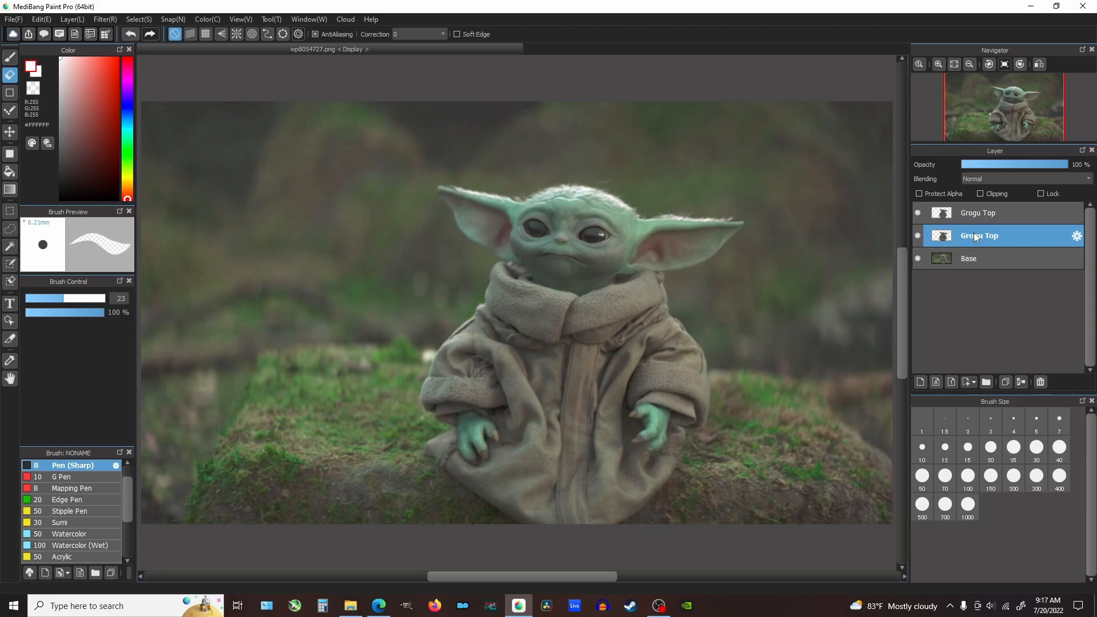
{"action": "double_click", "coordinate": [976, 236]}
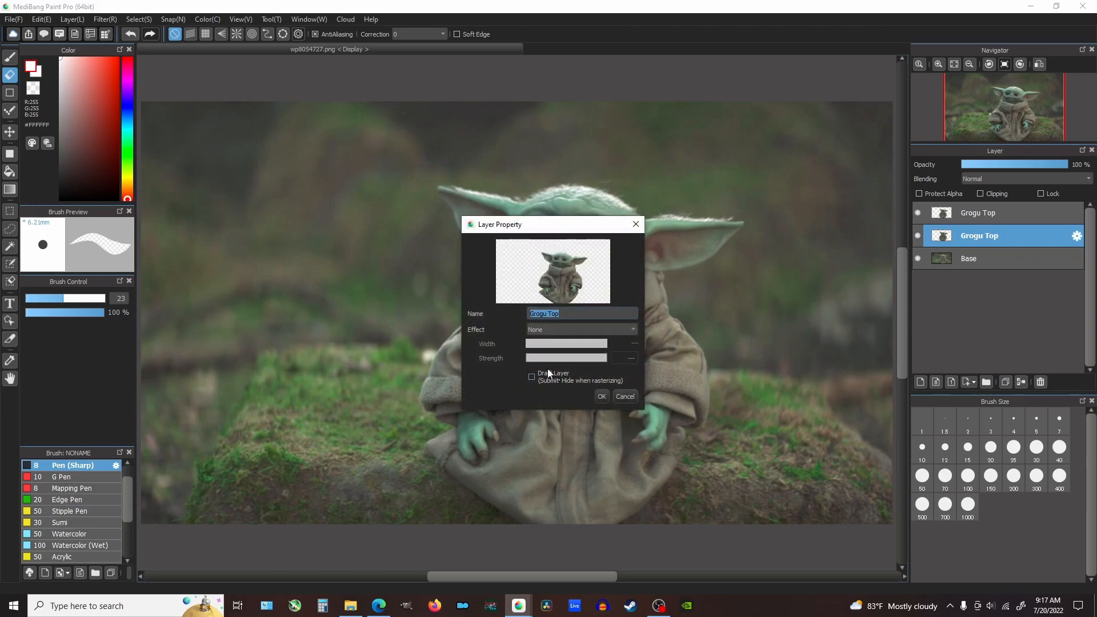
{"action": "type", "text": "Grogu Outline"}
{"action": "key", "text": "Return"}
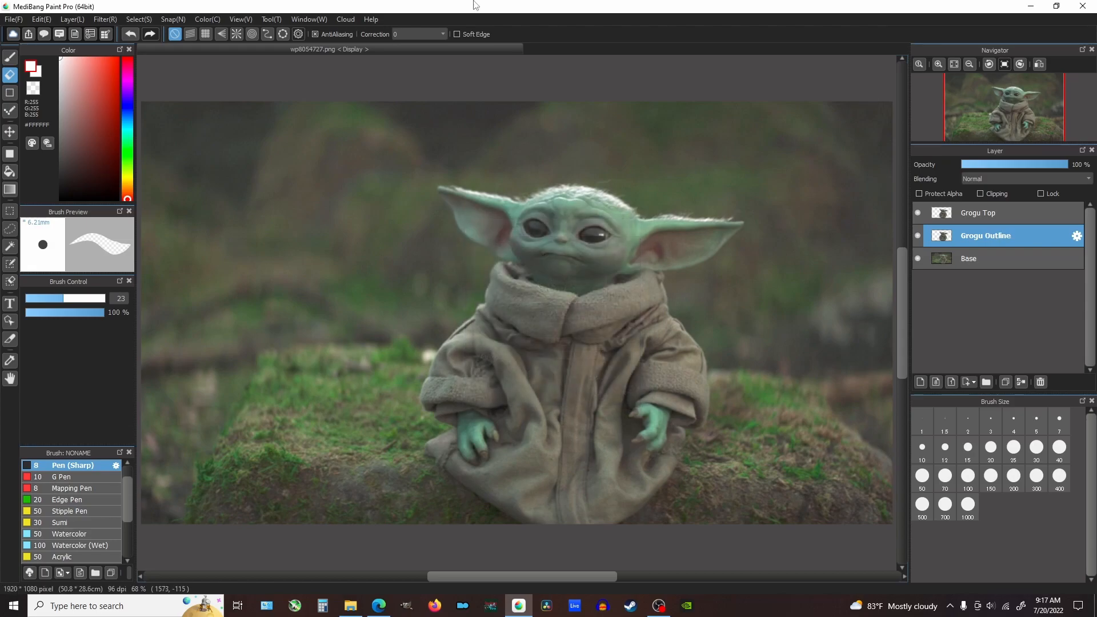
Turn the Grogu Outline layer fully white by setting its brightness to +100 in the Hue filter.
{"action": "left_click", "coordinate": [105, 19]}
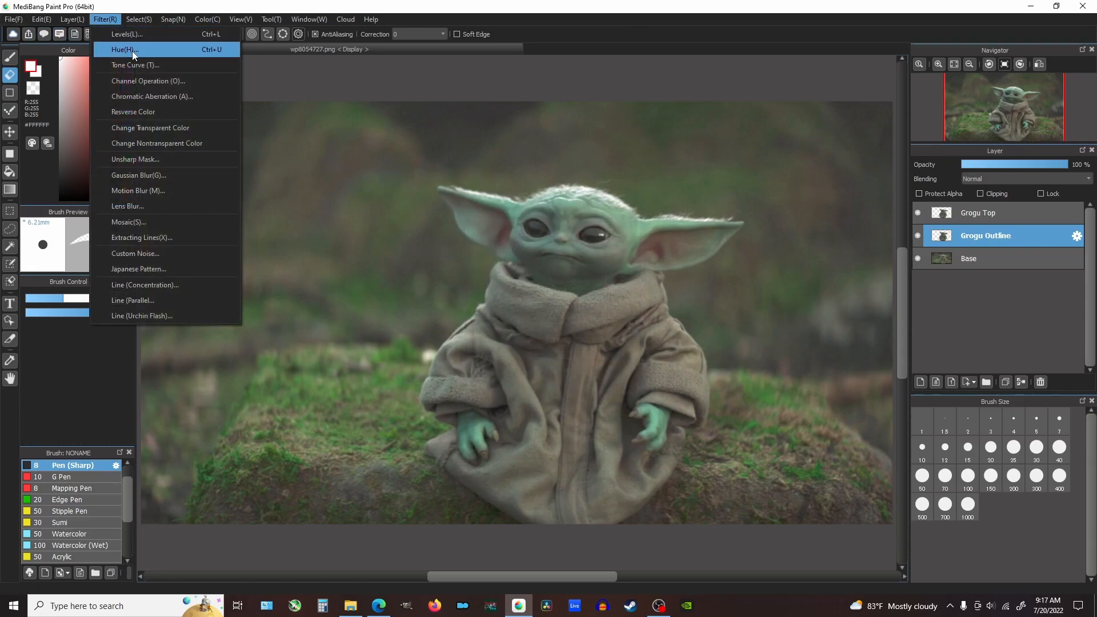
{"action": "left_click", "coordinate": [132, 50]}
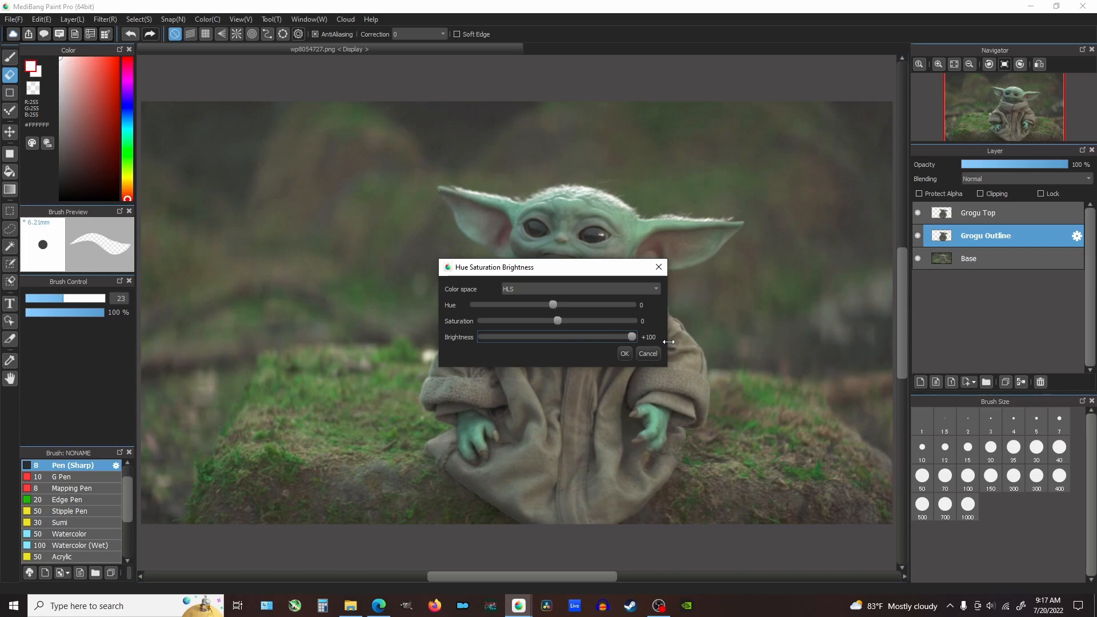
{"action": "left_click", "coordinate": [623, 354]}
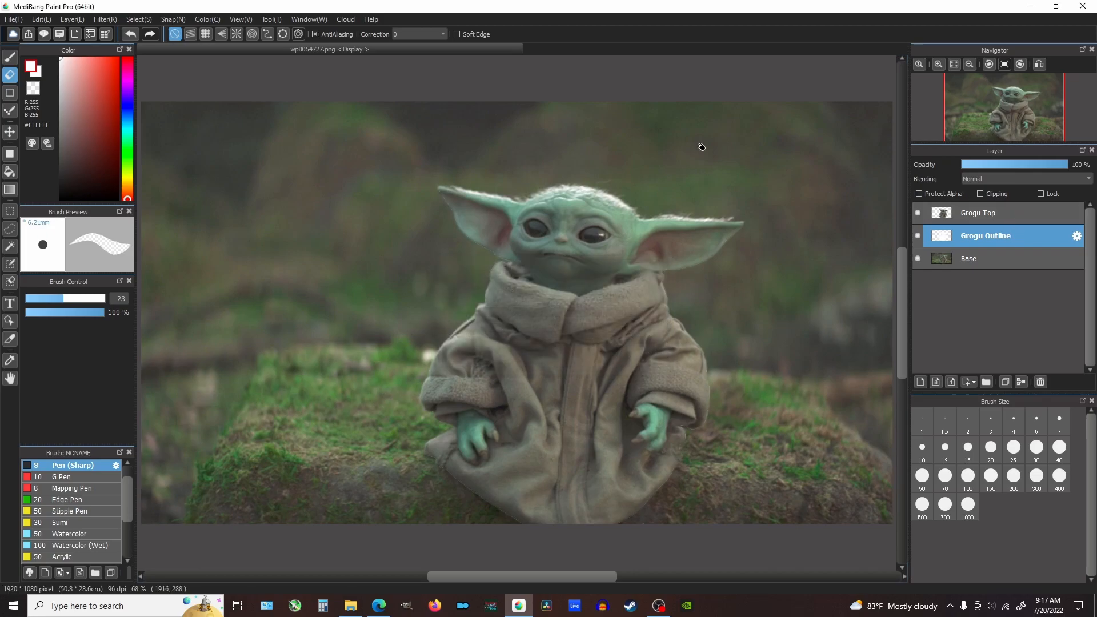
Apply a Gaussian Blur with a value of about 6 to the Grogu Outline layer.
{"action": "left_click", "coordinate": [98, 19]}
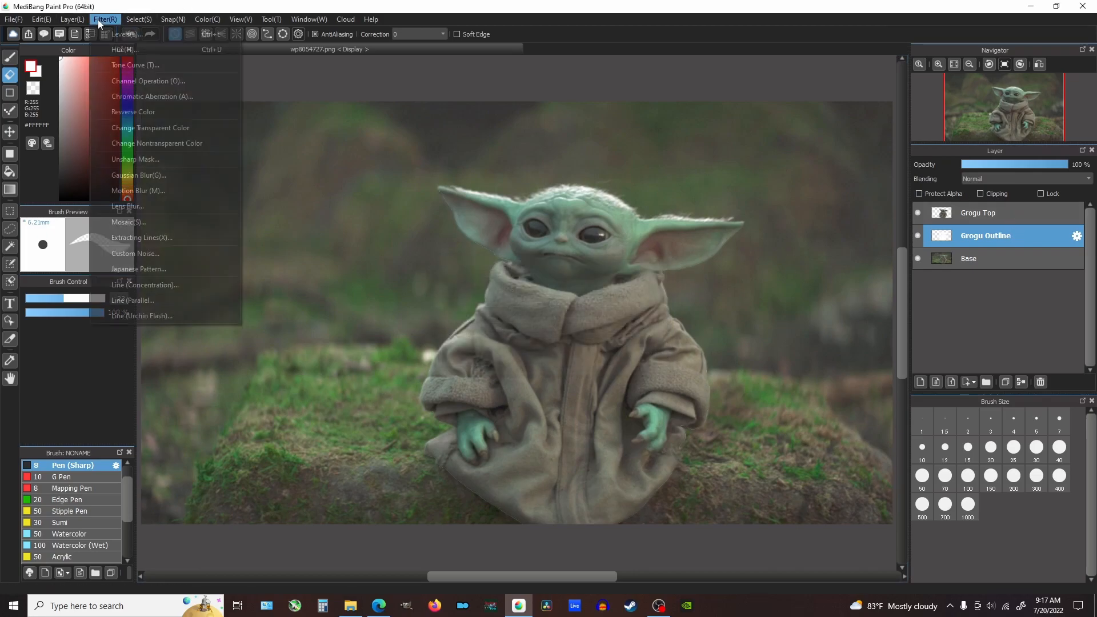
{"action": "left_click", "coordinate": [166, 176]}
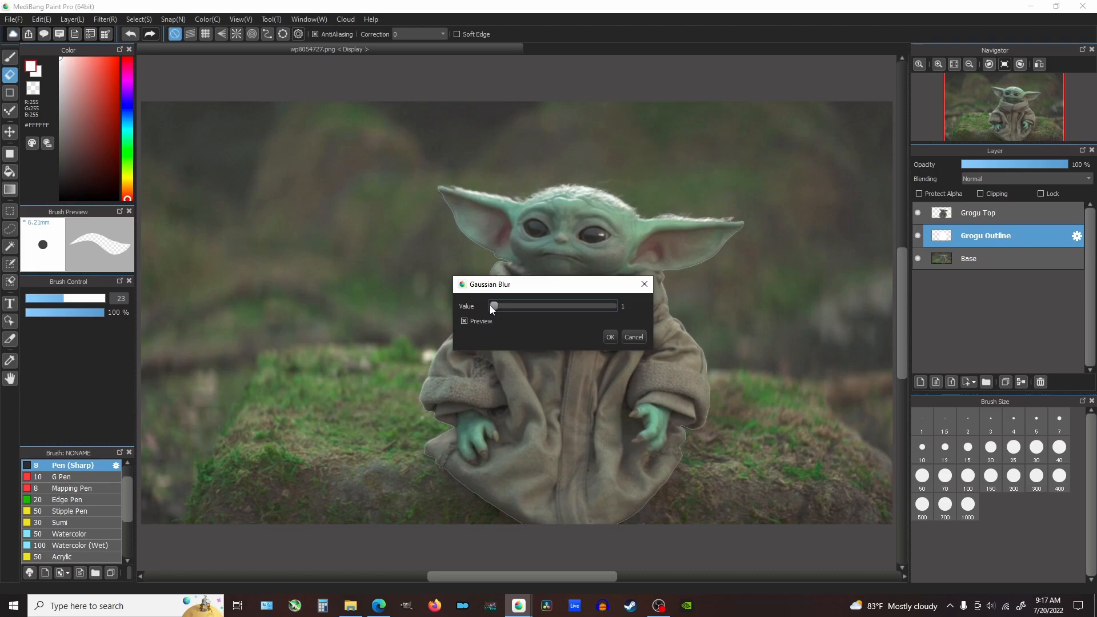
{"action": "left_click_drag", "start_coordinate": [501, 306], "coordinate": [501, 306]}
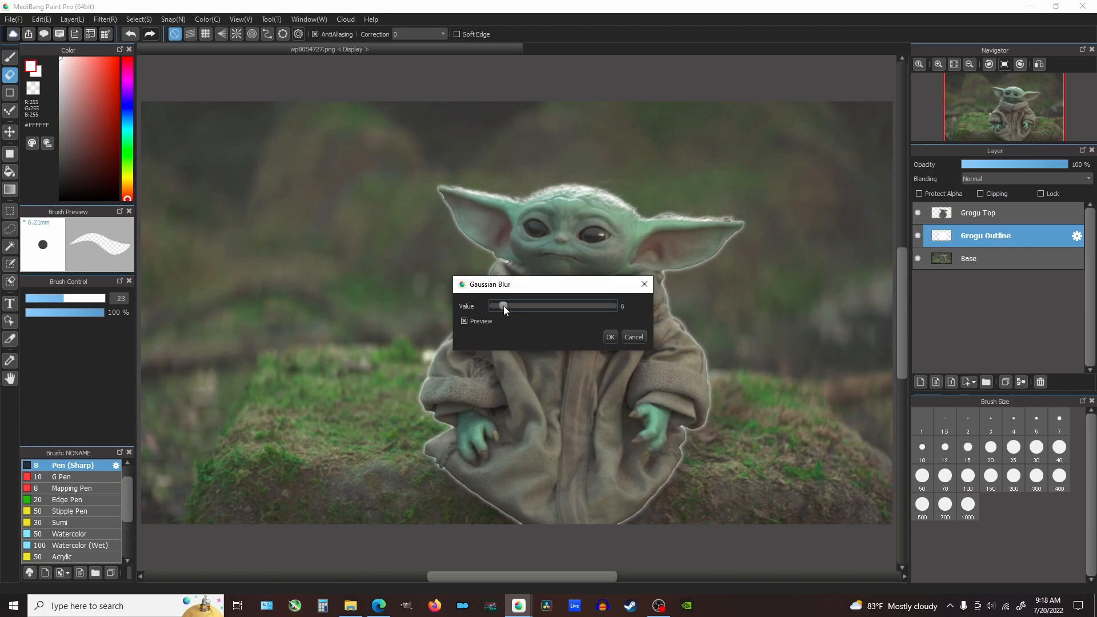
{"action": "key", "text": "Left"}
{"action": "left_click", "coordinate": [609, 337]}
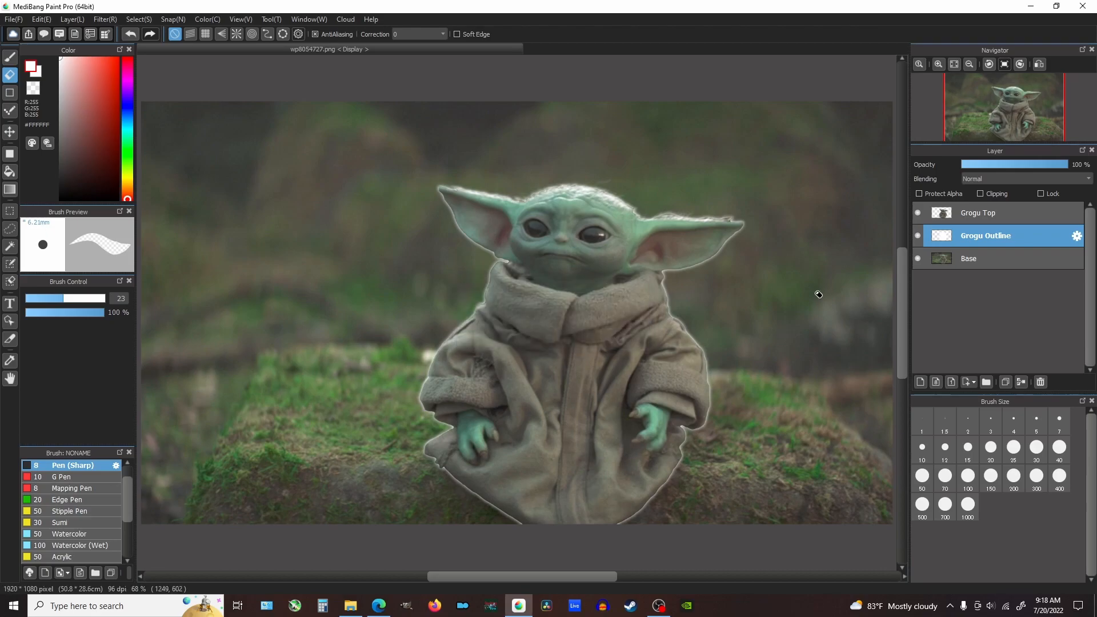
Duplicate the Grogu Outline layer three times and merge the copies down into a single Grogu Outline layer.
{"action": "left_click", "coordinate": [1007, 381]}
{"action": "left_click", "coordinate": [1008, 380]}
{"action": "left_click", "coordinate": [1006, 379]}
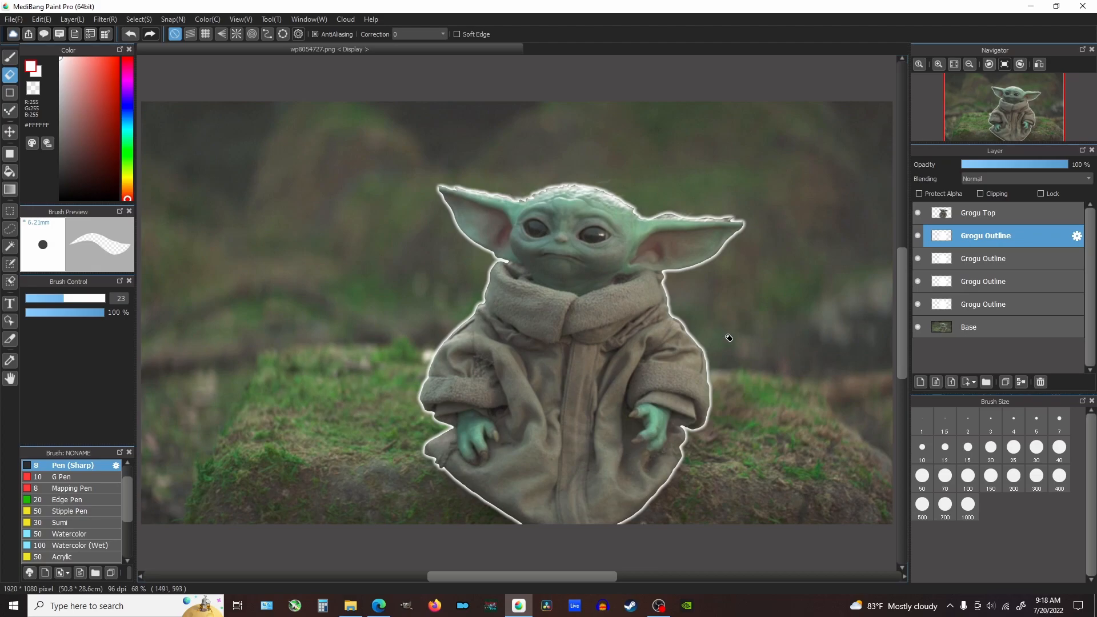
{"action": "key", "text": "ctrl+e"}
{"action": "key", "text": "ctrl+e"}
{"action": "key", "text": "ctrl+e"}
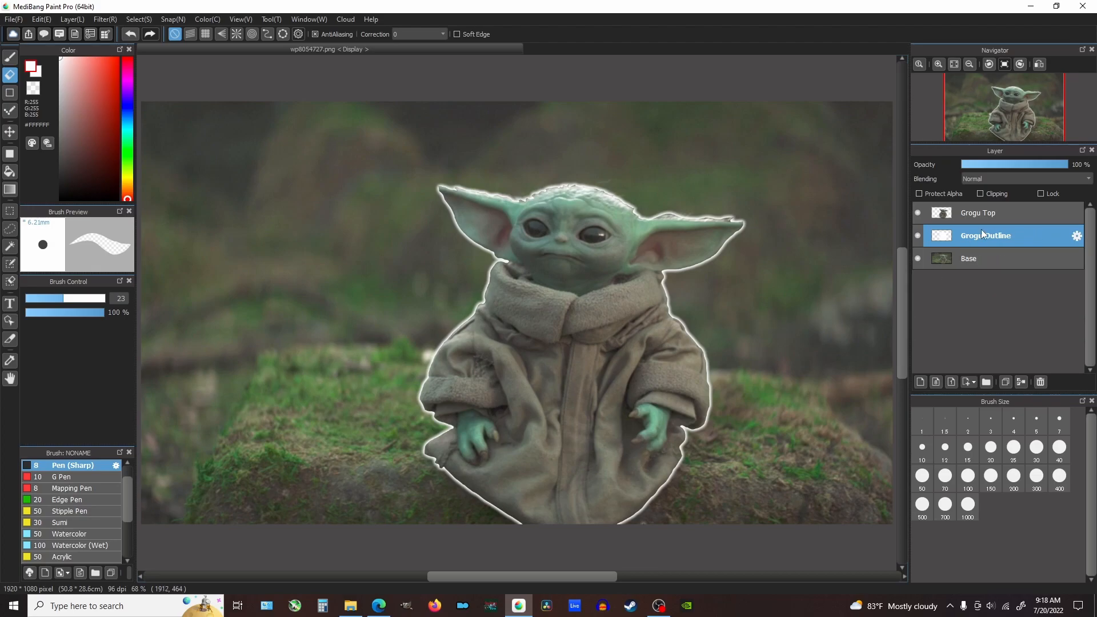
Check the white outline by toggling the visibility of the Grogu Outline and Grogu Top layers.
{"action": "left_click", "coordinate": [920, 235]}
{"action": "left_click", "coordinate": [919, 235]}
{"action": "left_click", "coordinate": [919, 236]}
{"action": "left_click", "coordinate": [917, 213]}
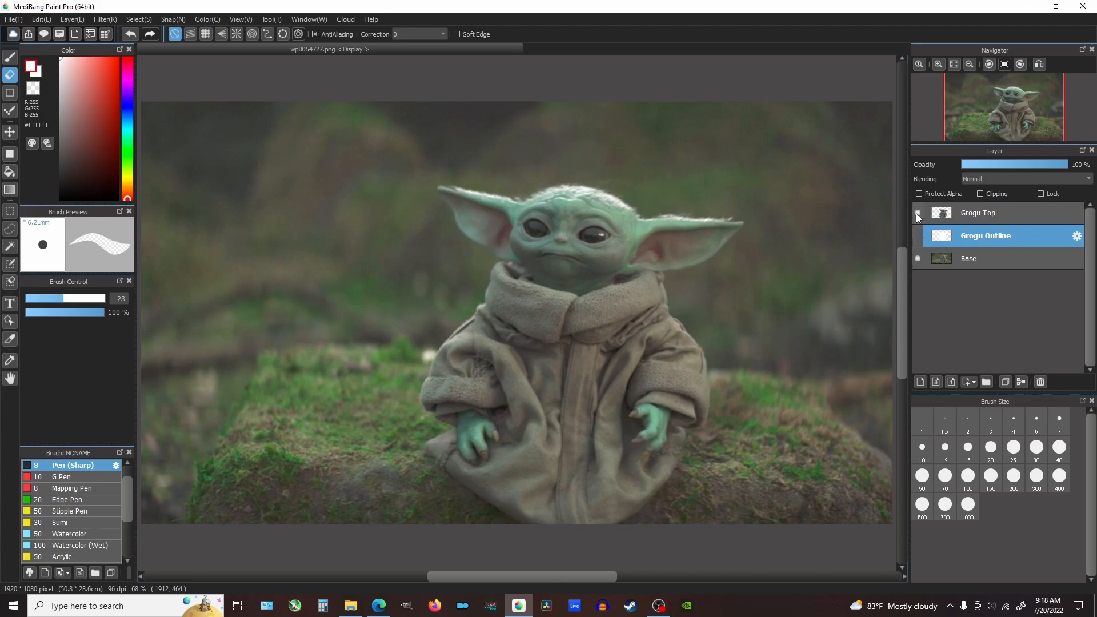
{"action": "left_click", "coordinate": [916, 235]}
{"action": "left_click", "coordinate": [916, 212]}
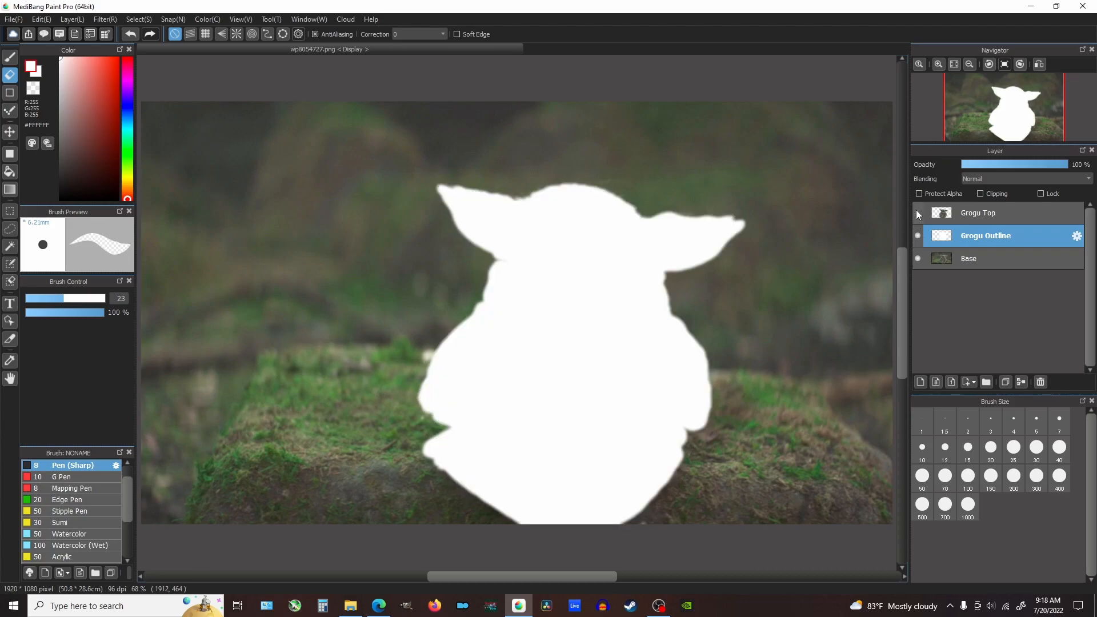
{"action": "left_click", "coordinate": [917, 213]}
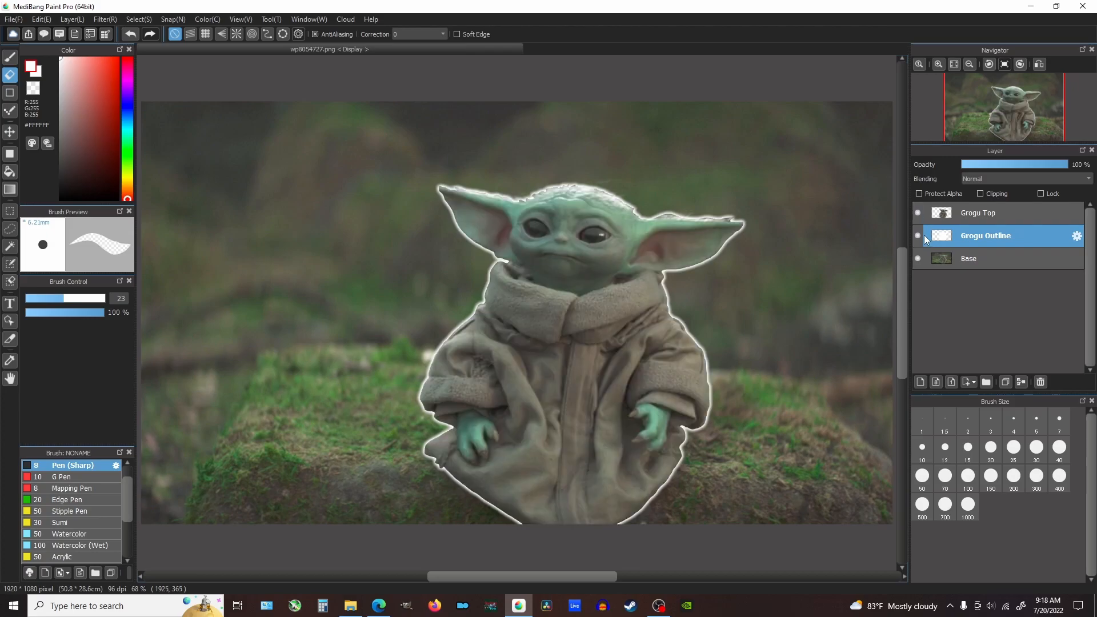
Compare the picture with and without the white outline by hiding and showing the Grogu Outline layer.
{"action": "left_click", "coordinate": [920, 235]}
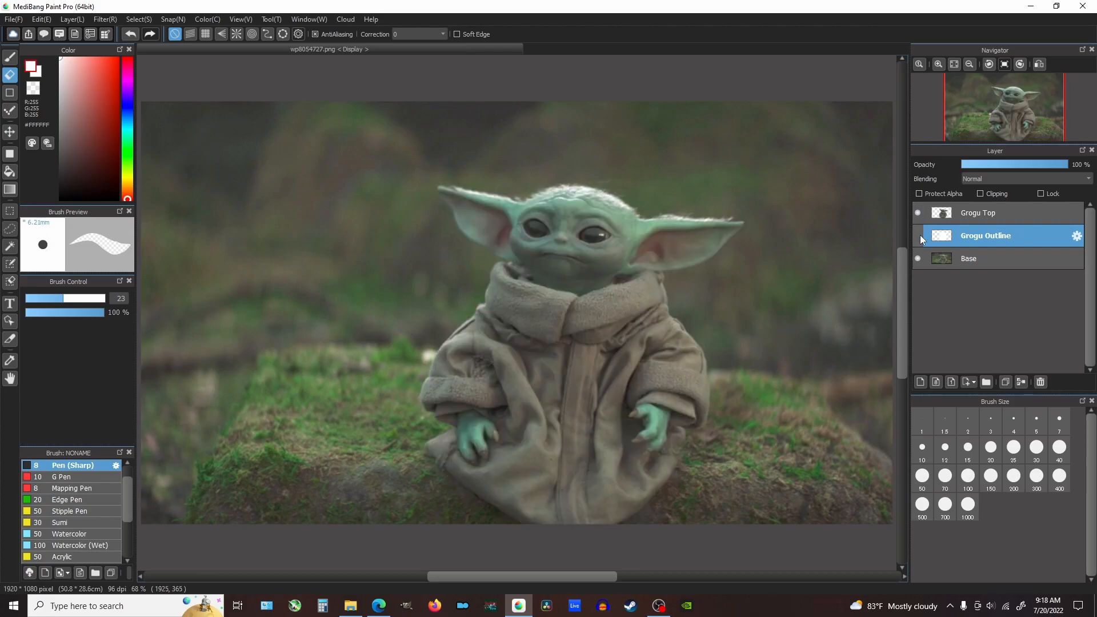
{"action": "left_click", "coordinate": [920, 235]}
{"action": "left_click", "coordinate": [917, 235]}
{"action": "left_click", "coordinate": [917, 236]}
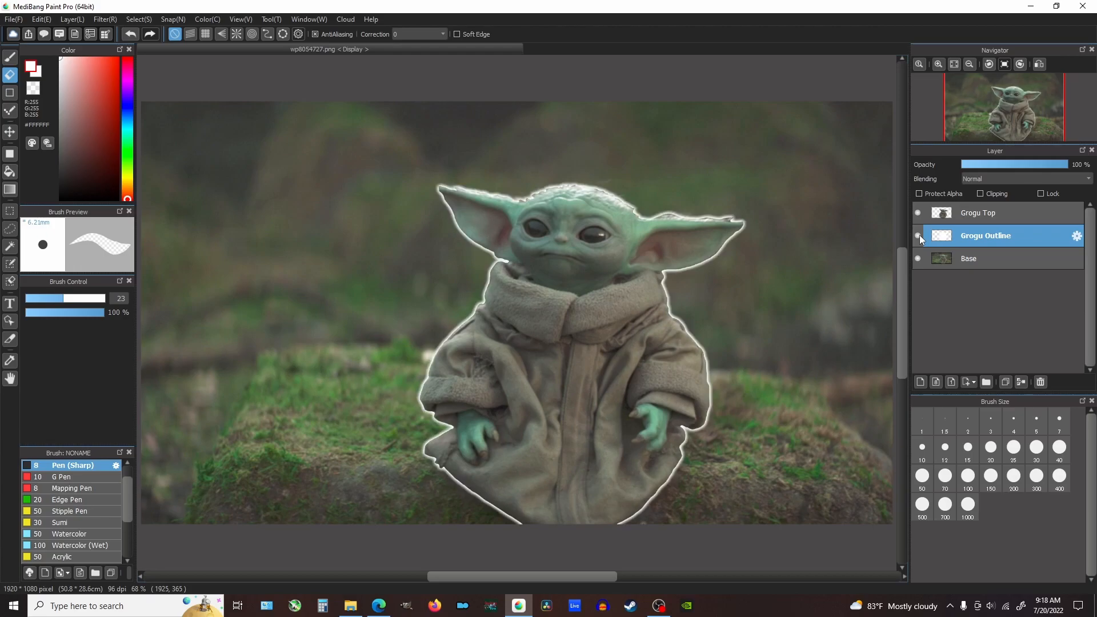
{"action": "left_click", "coordinate": [918, 236]}
{"action": "left_click", "coordinate": [917, 235]}
Strengthen the outline by duplicating the Grogu Outline layer three times and merging the copies into one layer.
{"action": "left_click", "coordinate": [1006, 383]}
{"action": "left_click", "coordinate": [1007, 382]}
{"action": "left_click", "coordinate": [1006, 383]}
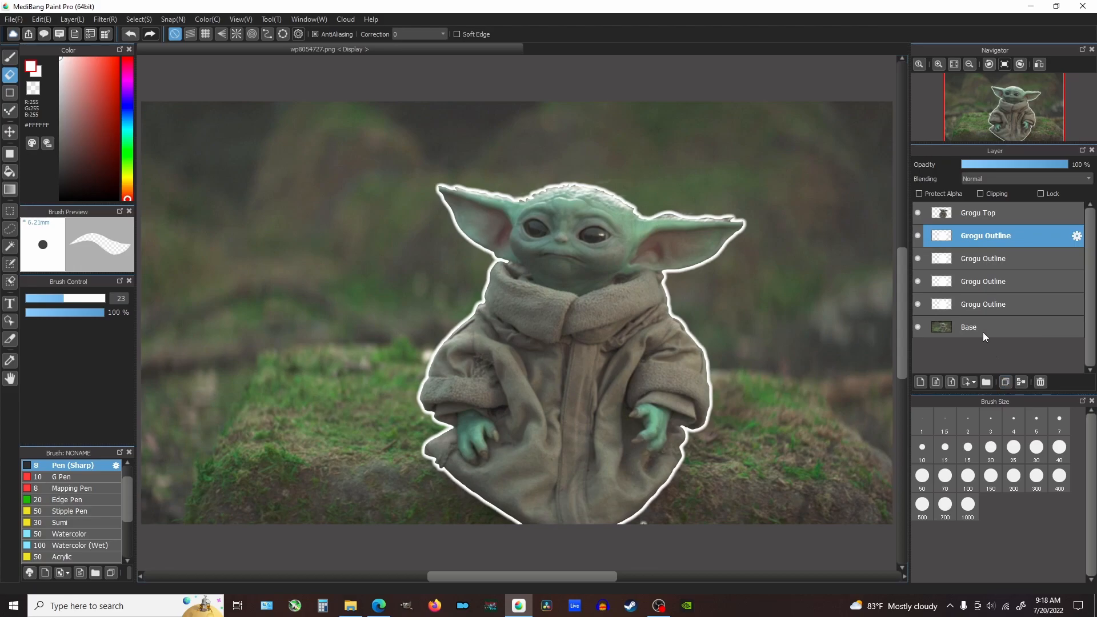
{"action": "key", "text": "ctrl+e"}
{"action": "key", "text": "ctrl+e"}
{"action": "key", "text": "ctrl+e"}
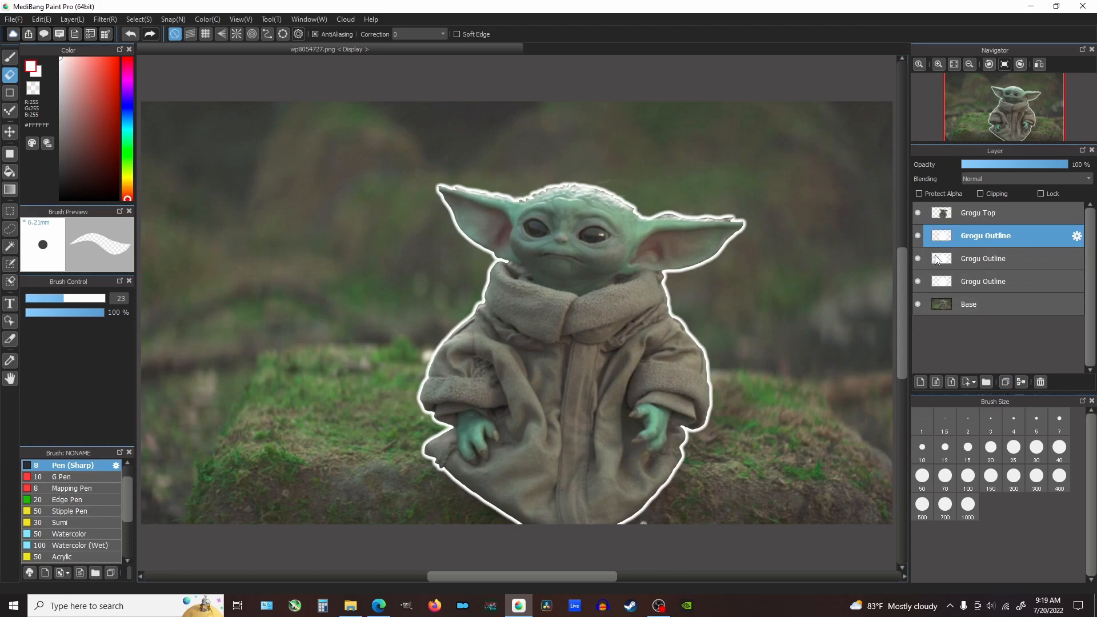
{"action": "left_click", "coordinate": [916, 237]}
{"action": "left_click", "coordinate": [917, 236]}
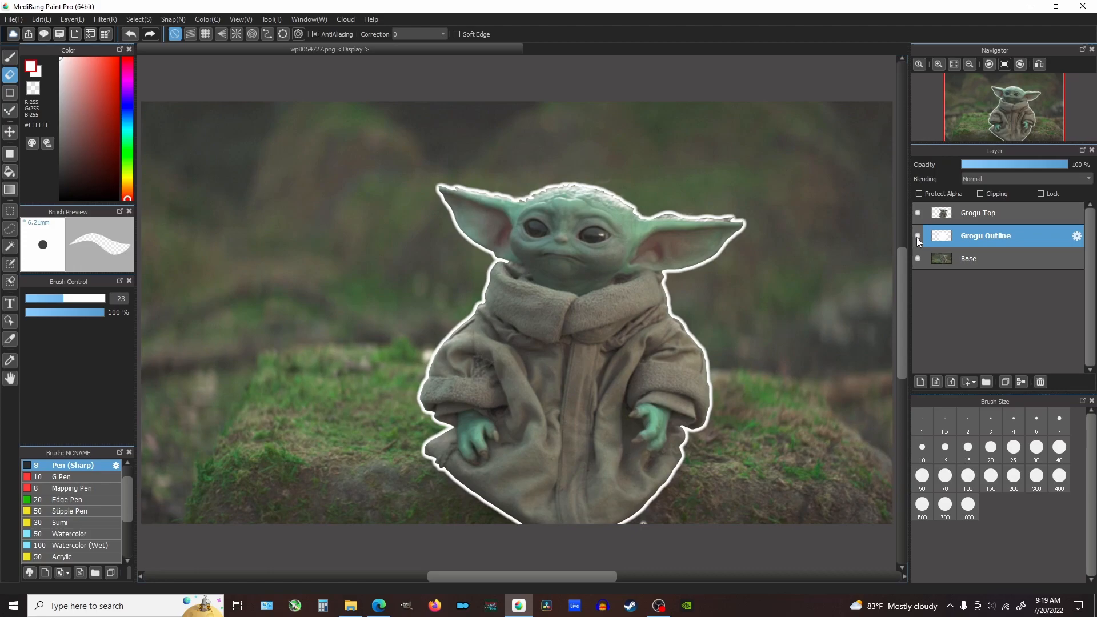
Duplicate the Grogu Outline layer, duplicate the lower copy several more times, and inspect the outline's edge around the head up close.
{"action": "left_click", "coordinate": [1006, 381]}
{"action": "left_click", "coordinate": [978, 255]}
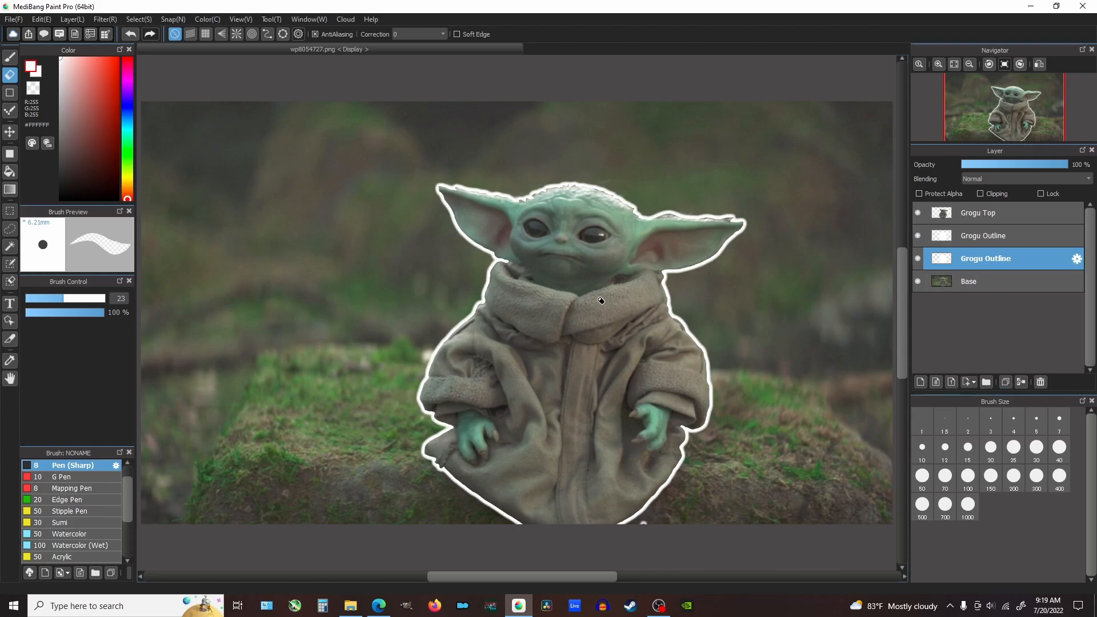
{"action": "left_click", "coordinate": [1005, 382]}
{"action": "left_click", "coordinate": [1005, 382]}
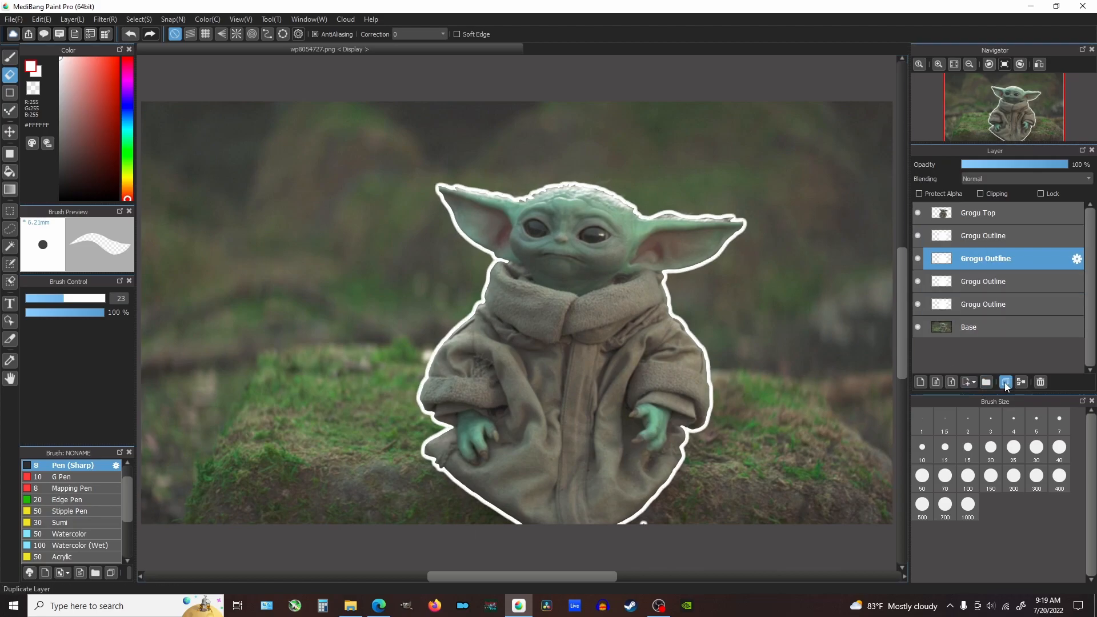
{"action": "left_click", "coordinate": [1005, 382]}
{"action": "left_click", "coordinate": [1005, 382]}
{"action": "left_click", "coordinate": [1006, 383]}
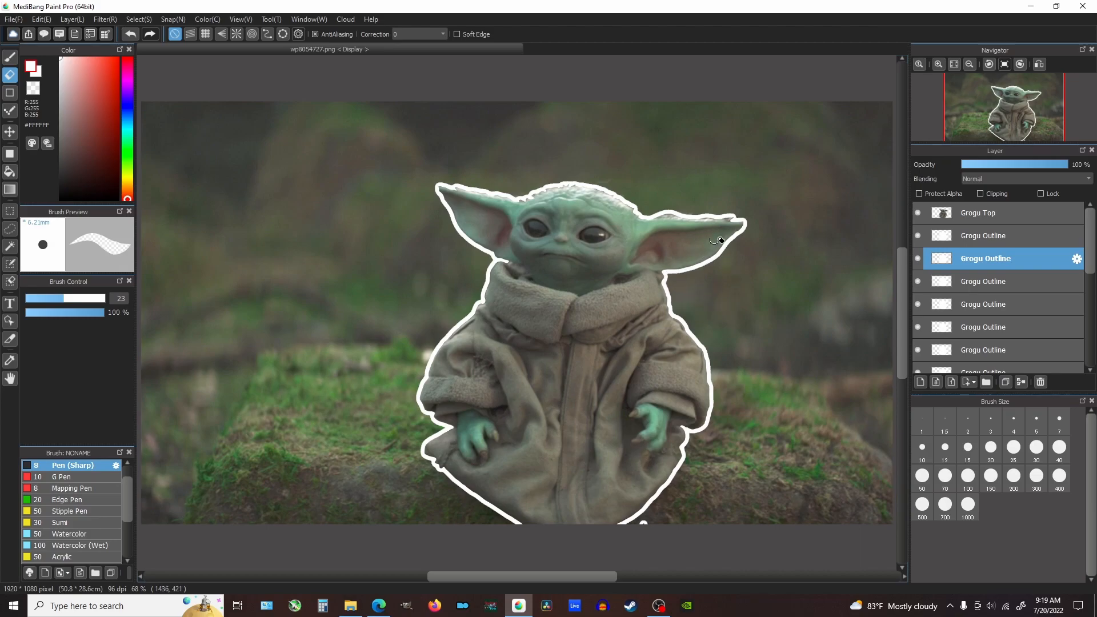
{"action": "scroll", "coordinate": [537, 182], "scroll_direction": "up", "scroll_amount": 4}
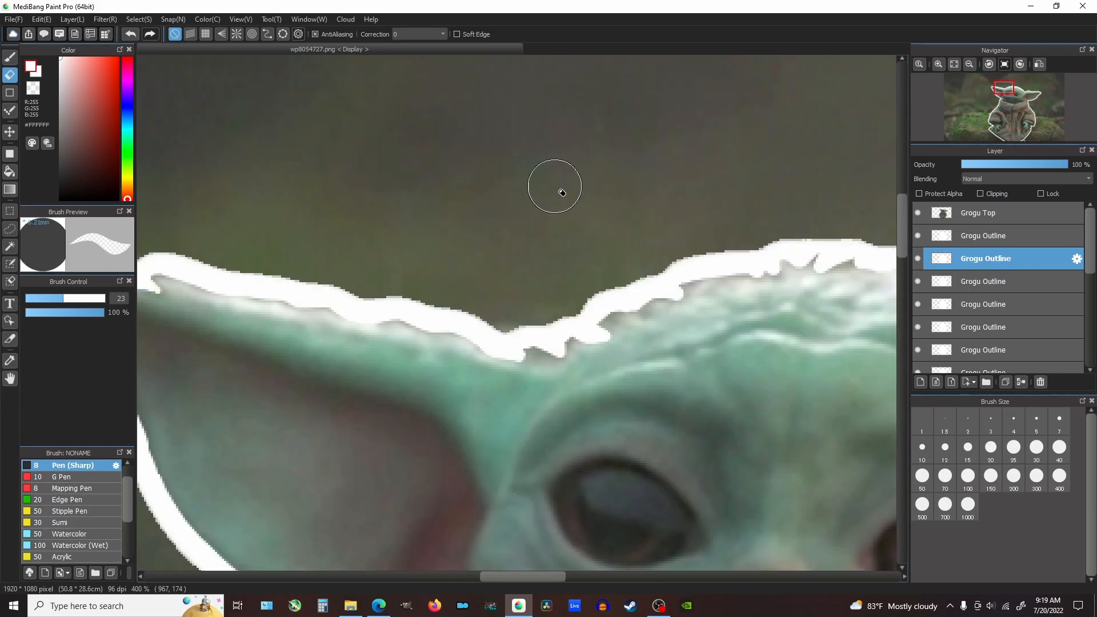
{"action": "scroll", "coordinate": [634, 303], "scroll_direction": "up", "scroll_amount": 4}
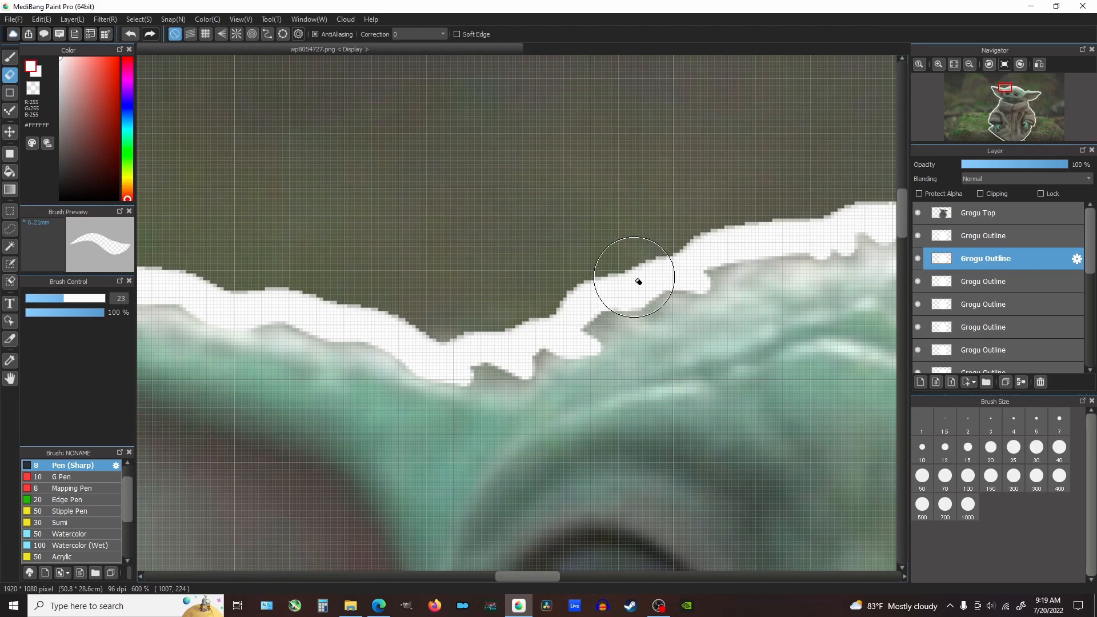
{"action": "left_click", "coordinate": [952, 66]}
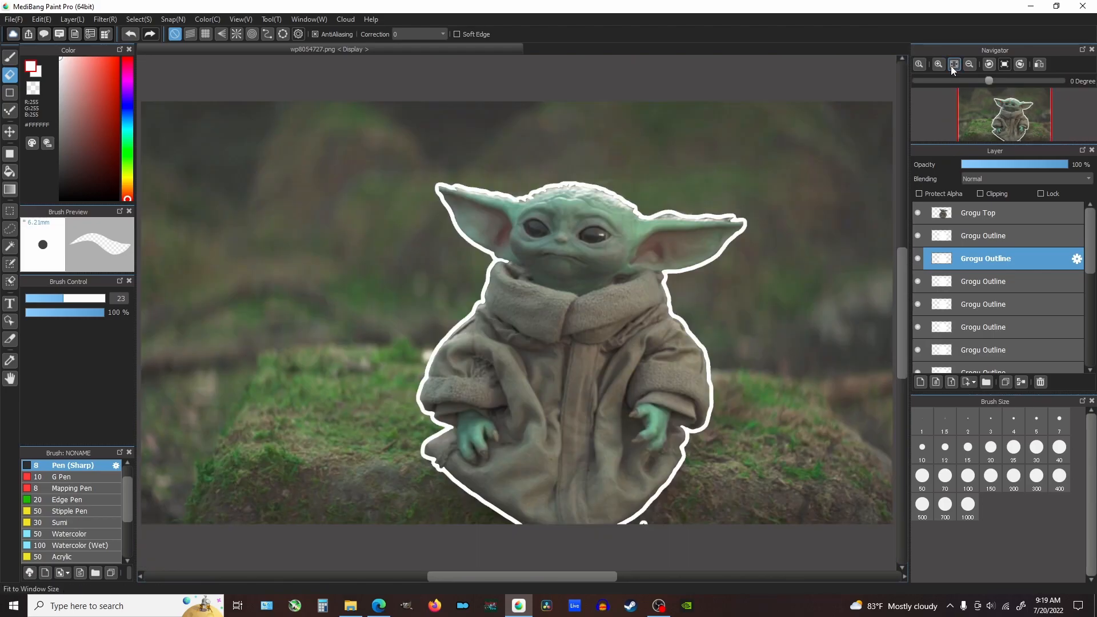
Merge the stacked copies down to two Grogu Outline layers and compare them by toggling the lower one's visibility.
{"action": "key", "text": "ctrl+e"}
{"action": "key", "text": "ctrl+e"}
{"action": "key", "text": "ctrl+e"}
{"action": "key", "text": "ctrl+e"}
{"action": "key", "text": "ctrl+e"}
{"action": "key", "text": "ctrl+e"}
{"action": "key", "text": "ctrl+e"}
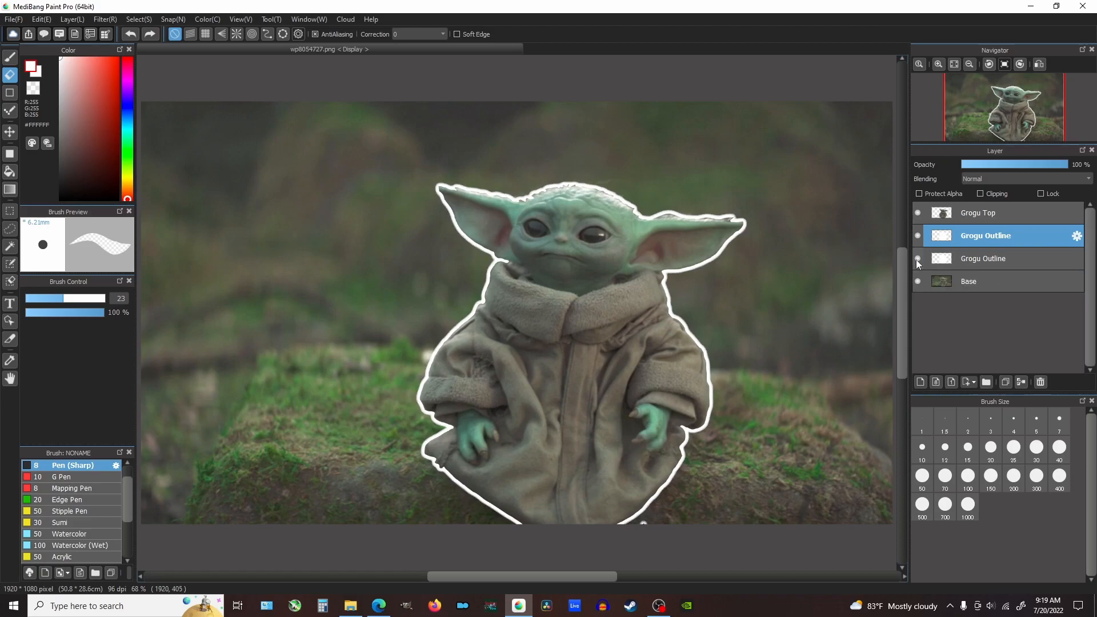
{"action": "left_click", "coordinate": [917, 260]}
{"action": "left_click", "coordinate": [916, 259]}
{"action": "left_click", "coordinate": [917, 260]}
Inspect the outline's edge along the top of the head and merge the two Grogu Outline layers into one.
{"action": "left_click", "coordinate": [972, 259]}
{"action": "scroll", "coordinate": [558, 183], "scroll_direction": "up", "scroll_amount": 6}
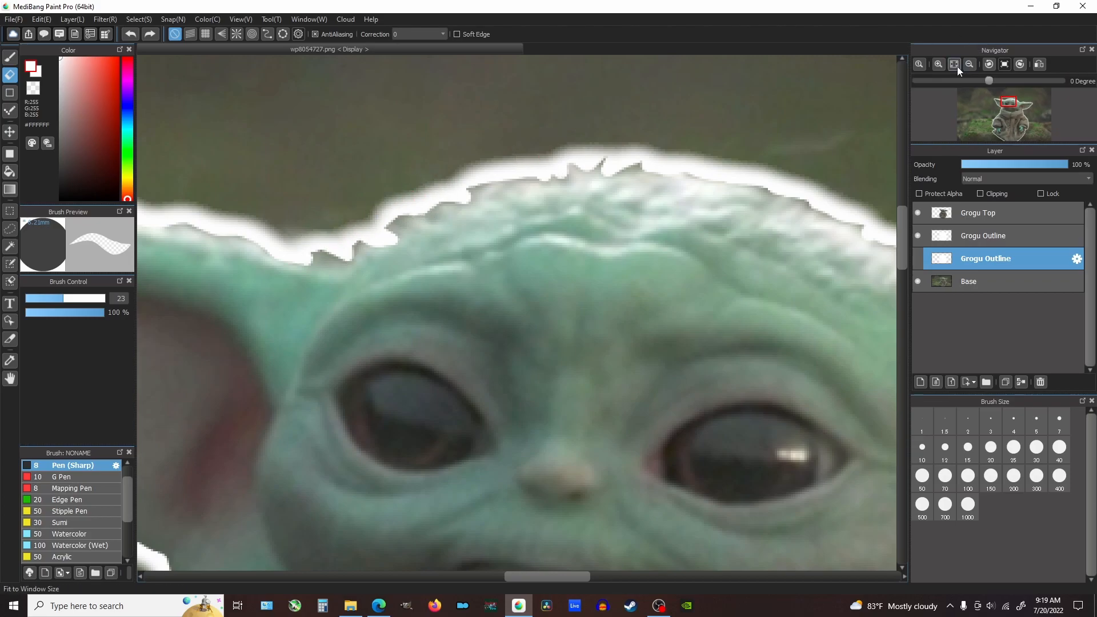
{"action": "left_click", "coordinate": [954, 64]}
{"action": "key", "text": "ctrl+e"}
Try a denser outline with three more duplicates of the Grogu Outline layer, and undo the duplication.
{"action": "left_click", "coordinate": [1006, 382]}
{"action": "left_click", "coordinate": [1006, 382]}
{"action": "left_click", "coordinate": [1006, 382]}
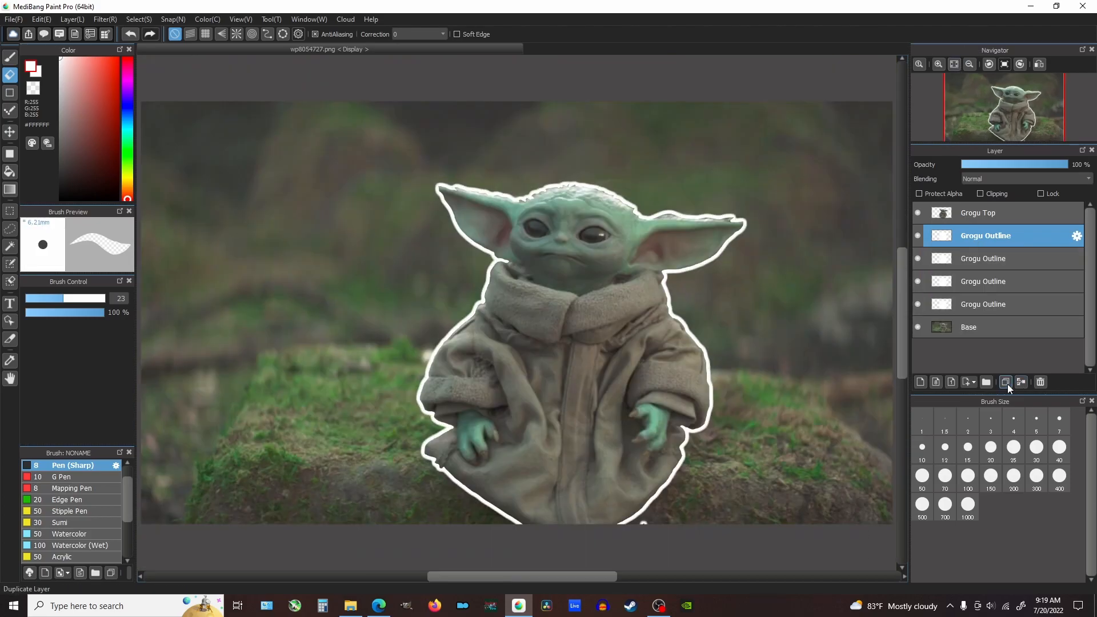
{"action": "scroll", "coordinate": [564, 202], "scroll_direction": "up", "scroll_amount": 6}
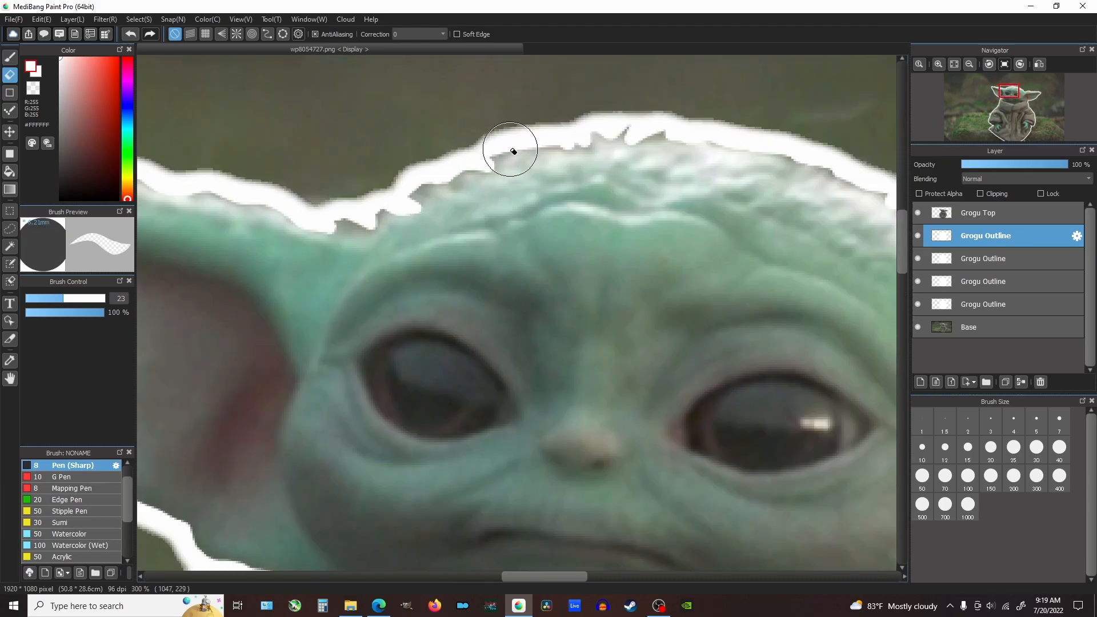
{"action": "left_click", "coordinate": [954, 64]}
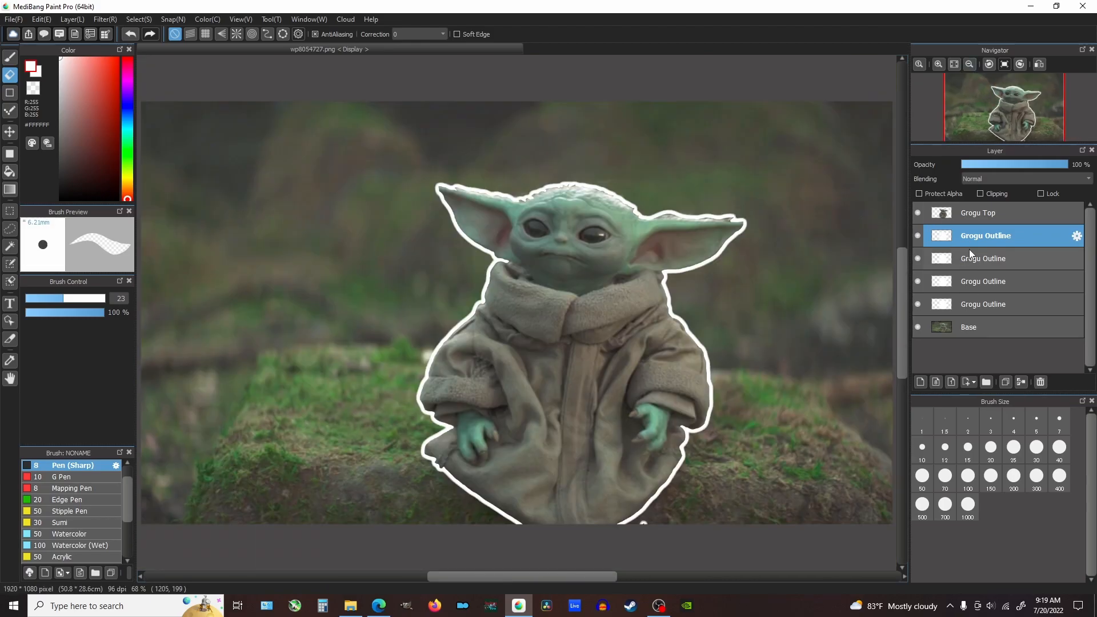
{"action": "key", "text": "ctrl+z"}
{"action": "key", "text": "ctrl+z"}
{"action": "key", "text": "ctrl+z"}
Apply a Gaussian Blur with a value of 14 to the Grogu Outline layer.
{"action": "scroll", "coordinate": [543, 184], "scroll_direction": "up", "scroll_amount": 3}
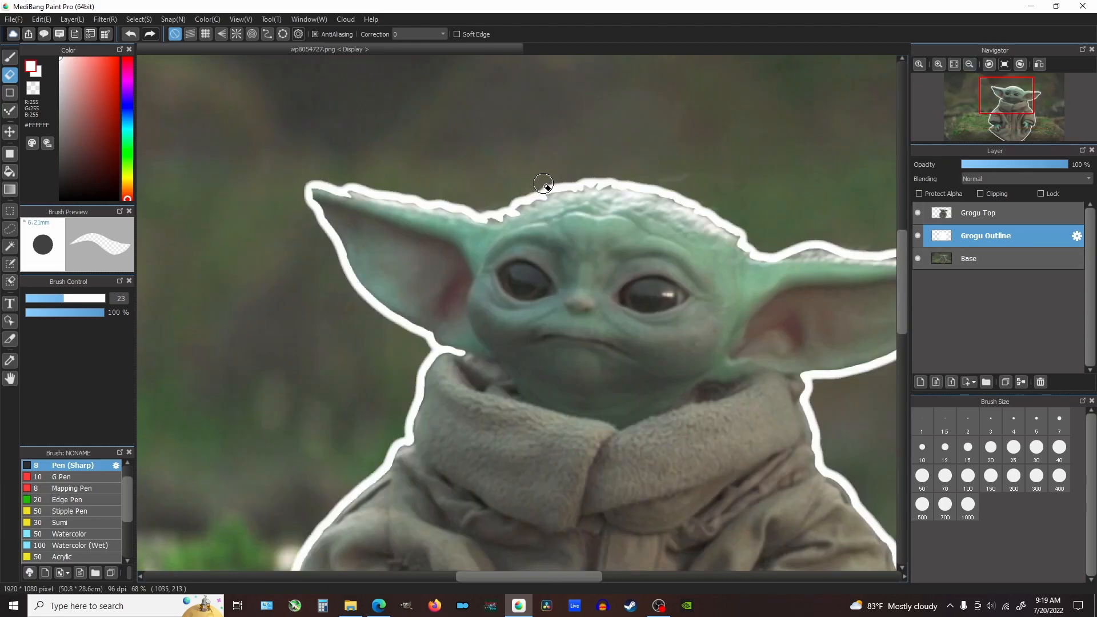
{"action": "scroll", "coordinate": [543, 184], "scroll_direction": "up", "scroll_amount": 2}
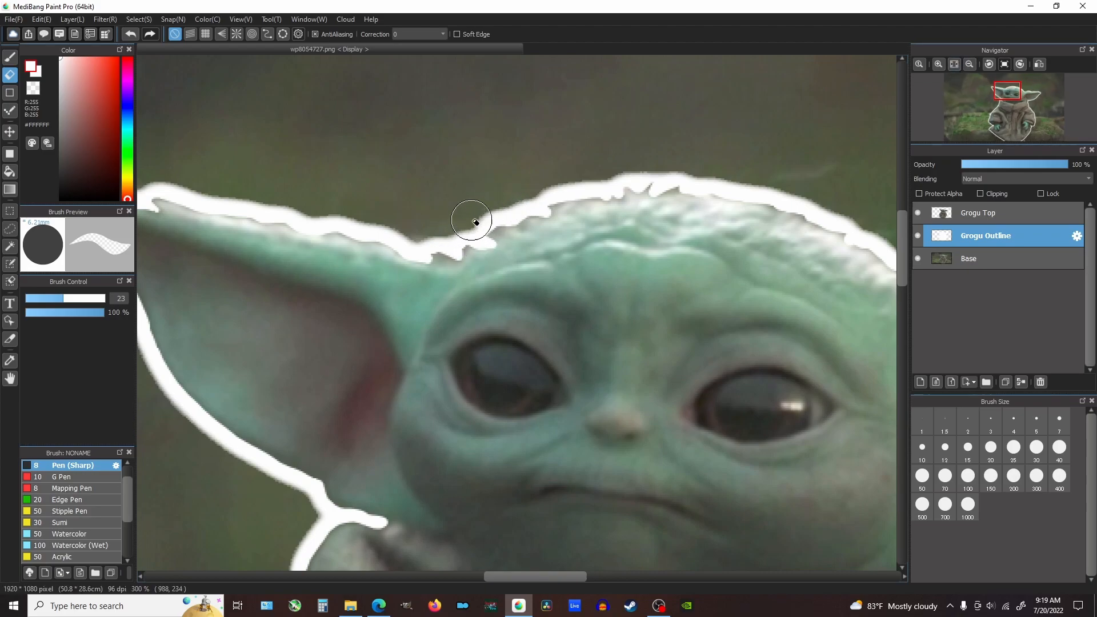
{"action": "left_click", "coordinate": [954, 64]}
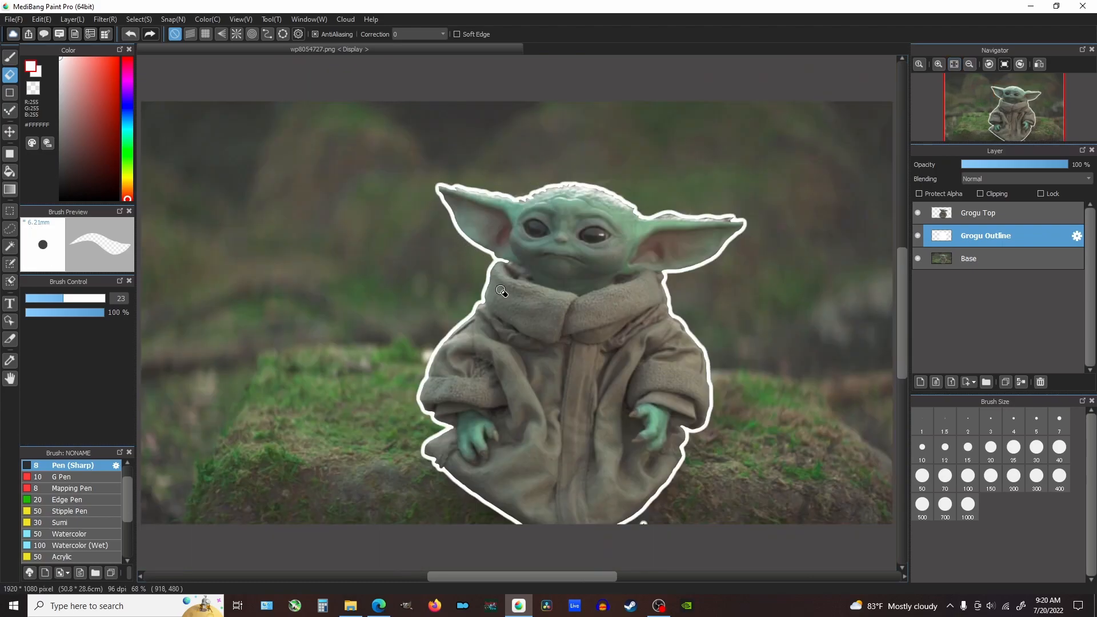
{"action": "left_click", "coordinate": [105, 19]}
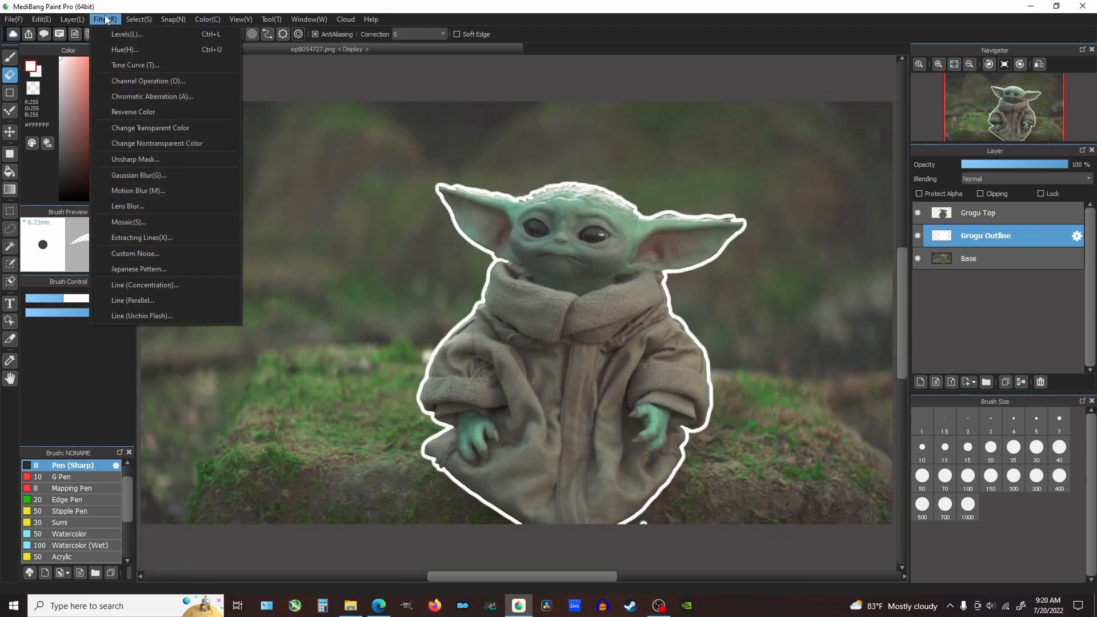
{"action": "left_click", "coordinate": [152, 174]}
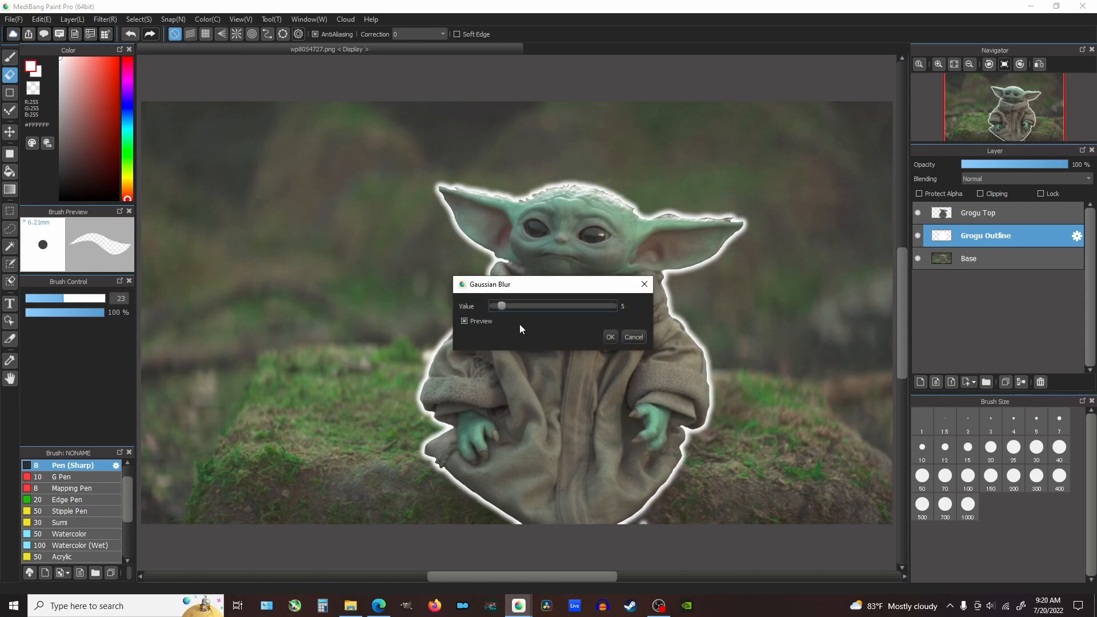
{"action": "left_click_drag", "start_coordinate": [510, 305], "coordinate": [512, 306]}
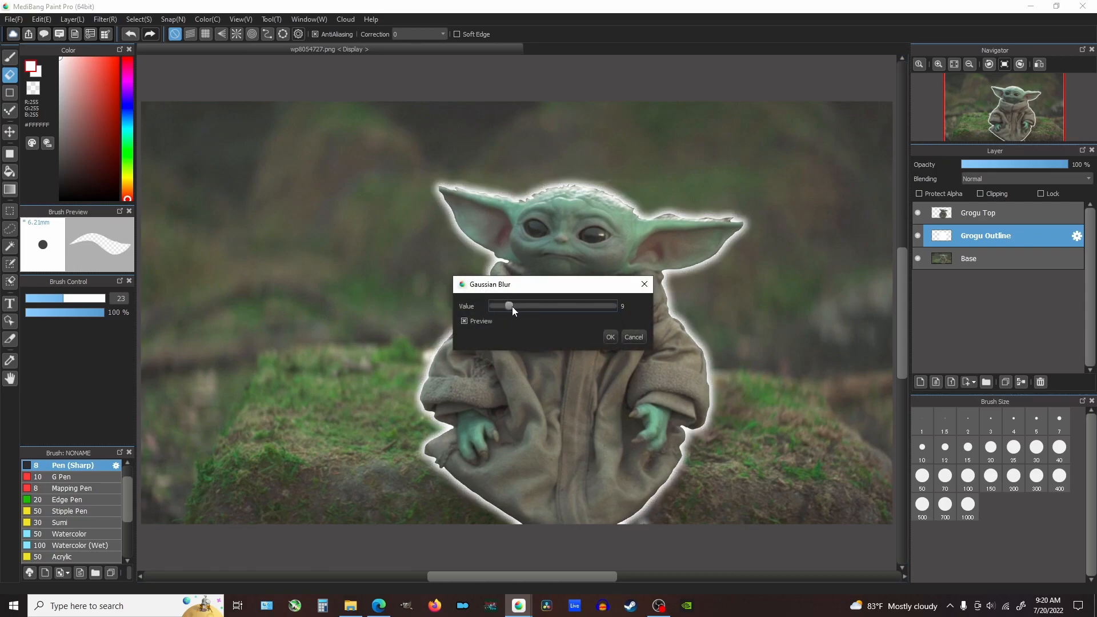
{"action": "left_click_drag", "start_coordinate": [519, 306], "coordinate": [518, 306]}
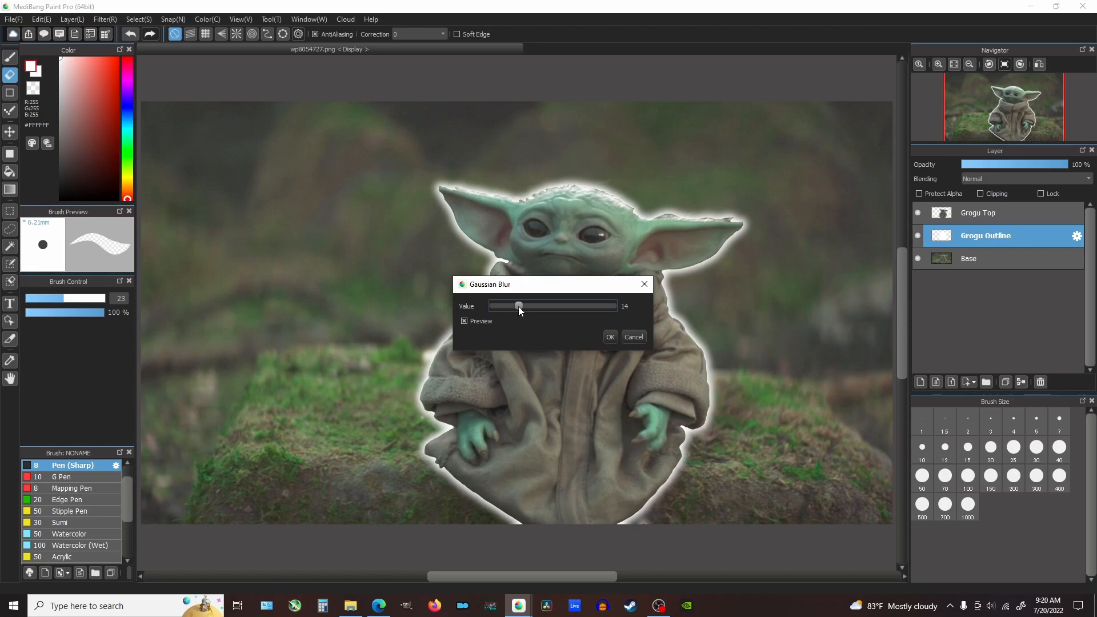
{"action": "left_click", "coordinate": [606, 340]}
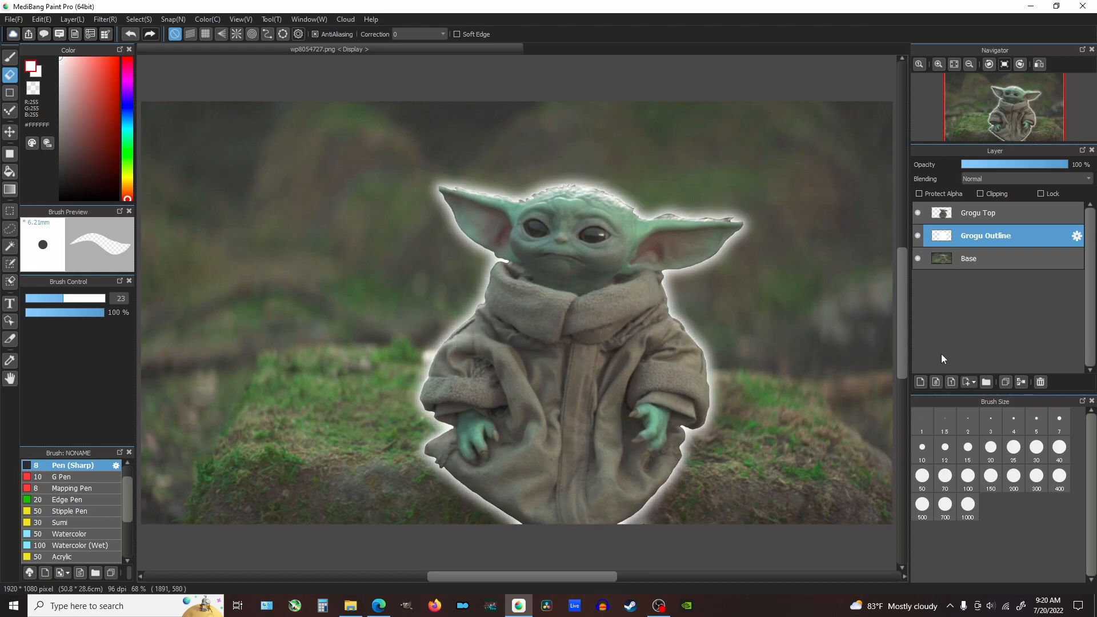
Duplicate the blurred Grogu Outline layer three times and merge the copies back into one layer.
{"action": "left_click", "coordinate": [1005, 382]}
{"action": "left_click", "coordinate": [1006, 382]}
{"action": "left_click", "coordinate": [1005, 382]}
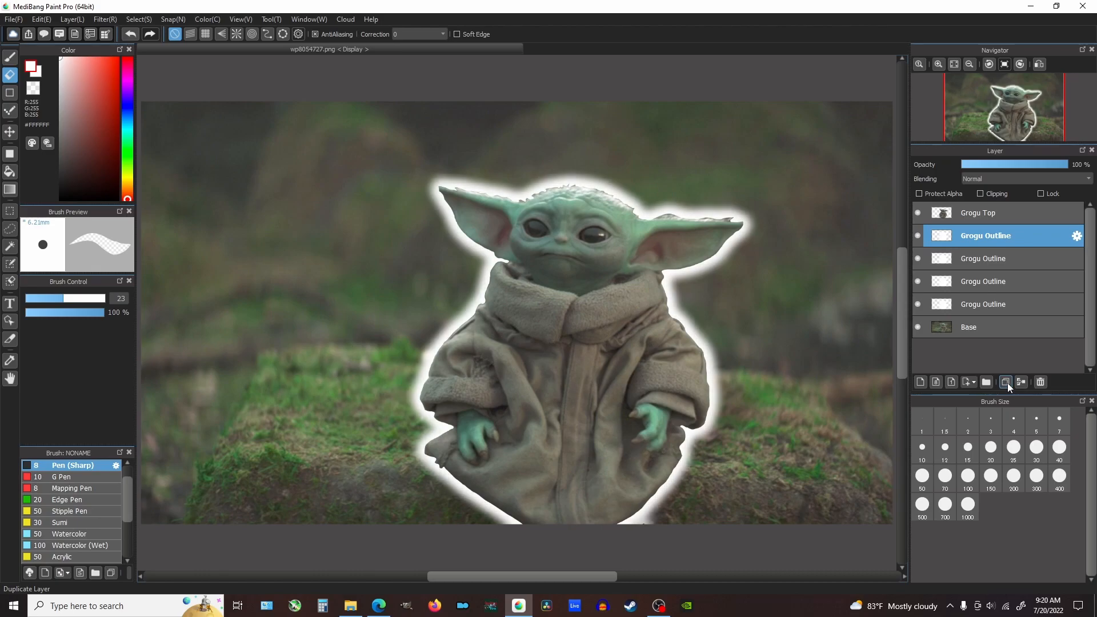
{"action": "key", "text": "ctrl+z"}
{"action": "key", "text": "ctrl+z"}
{"action": "key", "text": "ctrl+z"}
Thicken the glow further by duplicating the Grogu Outline layer four times and merging all the copies into one.
{"action": "left_click", "coordinate": [1006, 382]}
{"action": "left_click", "coordinate": [1005, 381]}
{"action": "left_click", "coordinate": [1005, 382]}
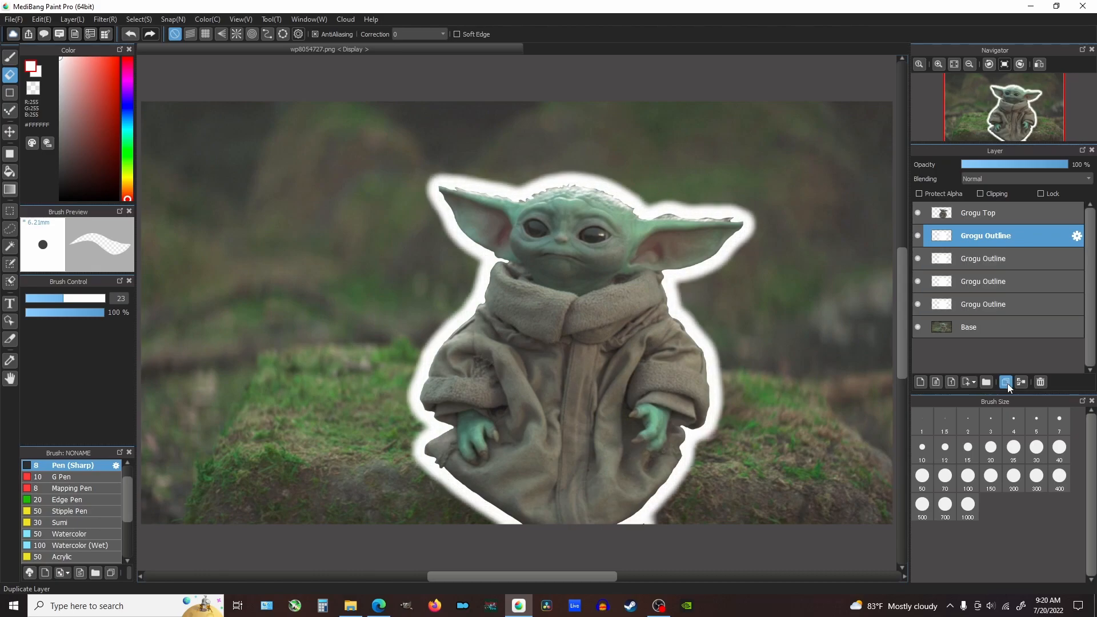
{"action": "left_click", "coordinate": [1007, 383]}
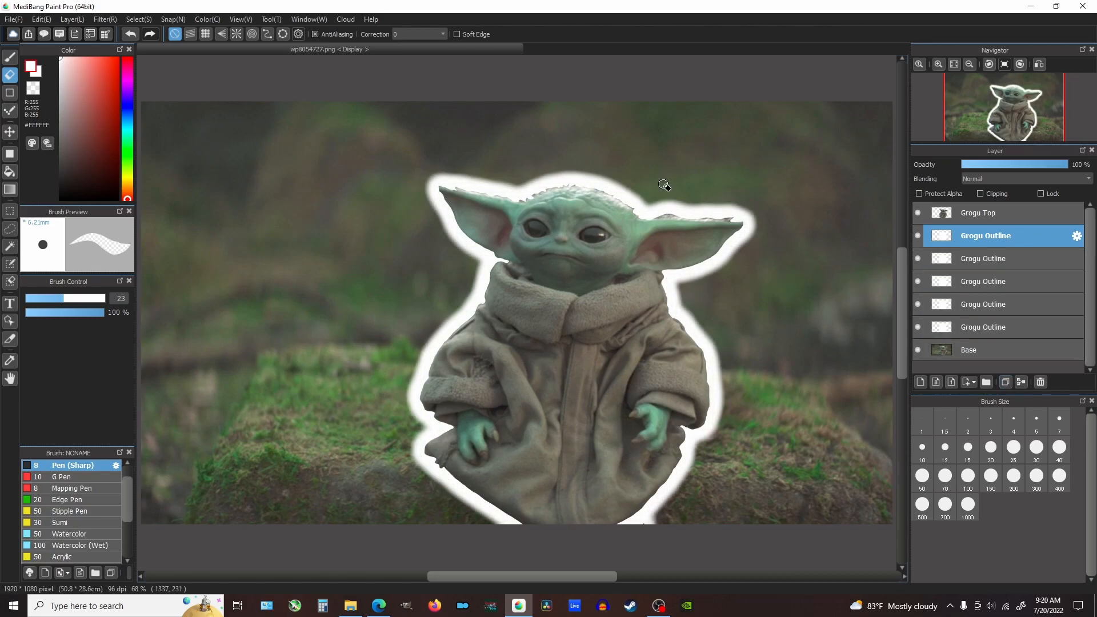
{"action": "key", "text": "ctrl+e"}
{"action": "key", "text": "ctrl+e"}
{"action": "key", "text": "ctrl+e"}
{"action": "key", "text": "ctrl+e"}
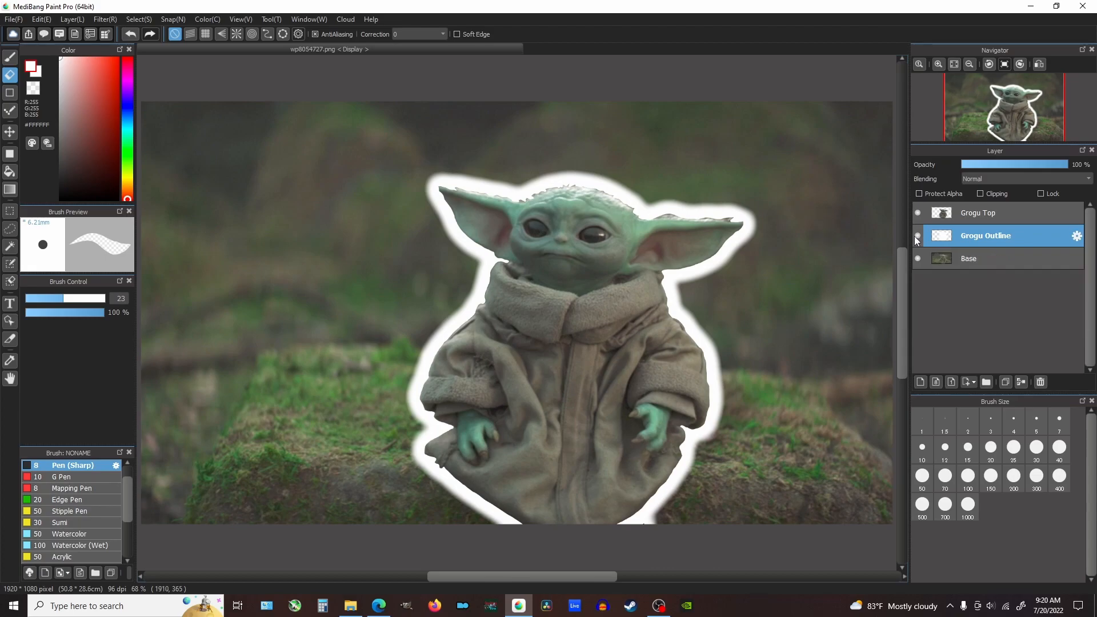
Undo the last two merges and delete the lowest Grogu Outline copy.
{"action": "key", "text": "ctrl+z"}
{"action": "key", "text": "ctrl+z"}
{"action": "left_click", "coordinate": [998, 280]}
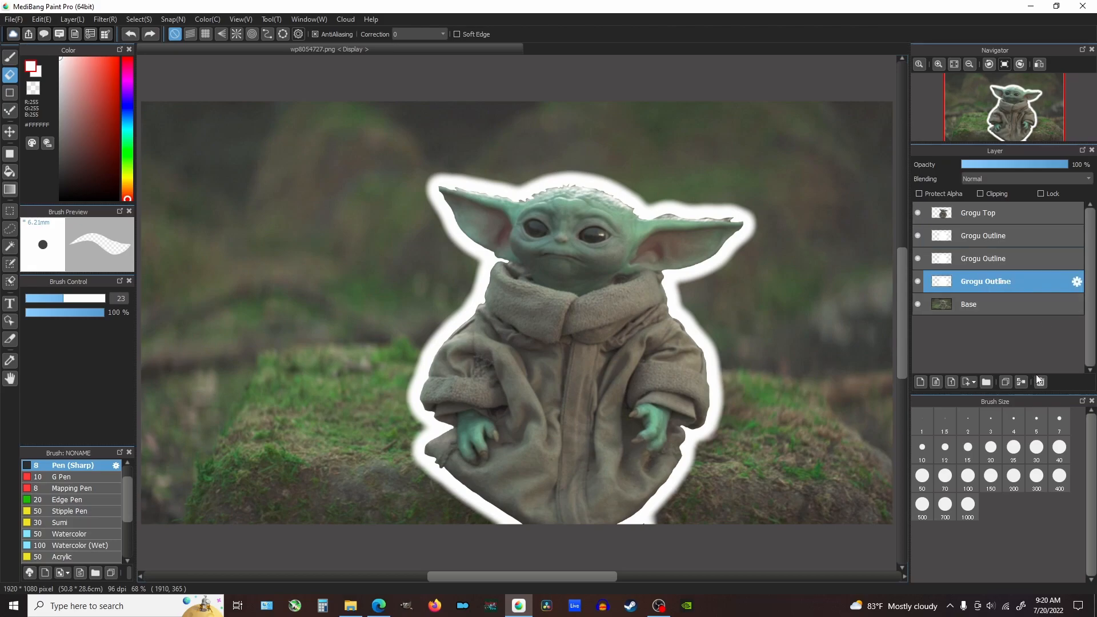
{"action": "left_click", "coordinate": [1039, 382]}
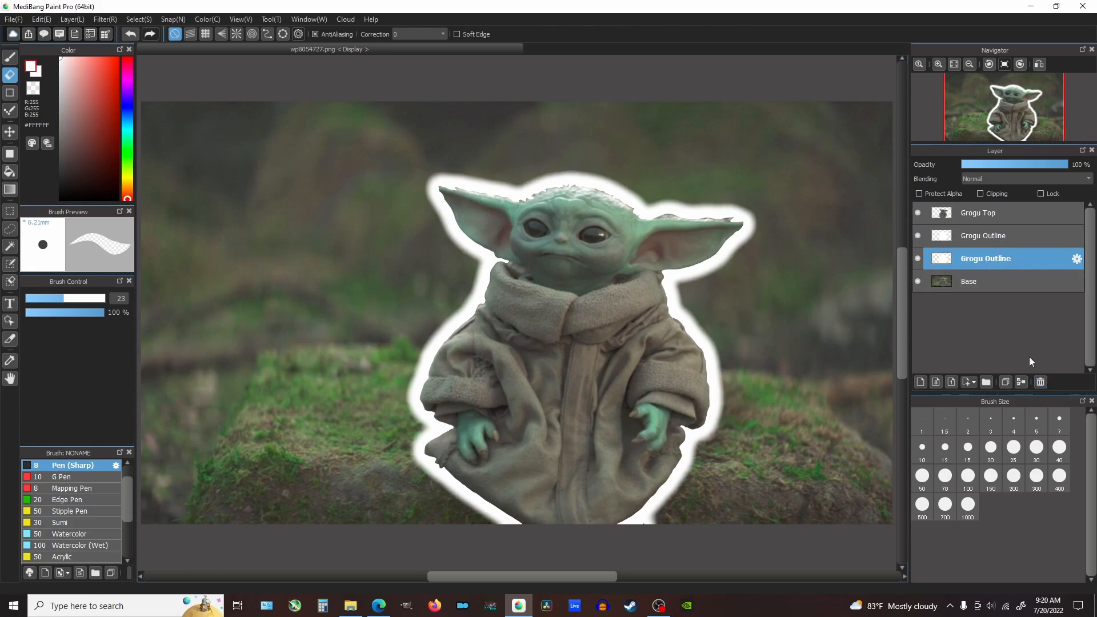
Merge the two remaining Grogu Outline layers and check the glow by toggling the merged layer's visibility.
{"action": "left_click", "coordinate": [966, 238]}
{"action": "key", "text": "ctrl+e"}
{"action": "left_click", "coordinate": [918, 235]}
{"action": "left_click", "coordinate": [918, 235]}
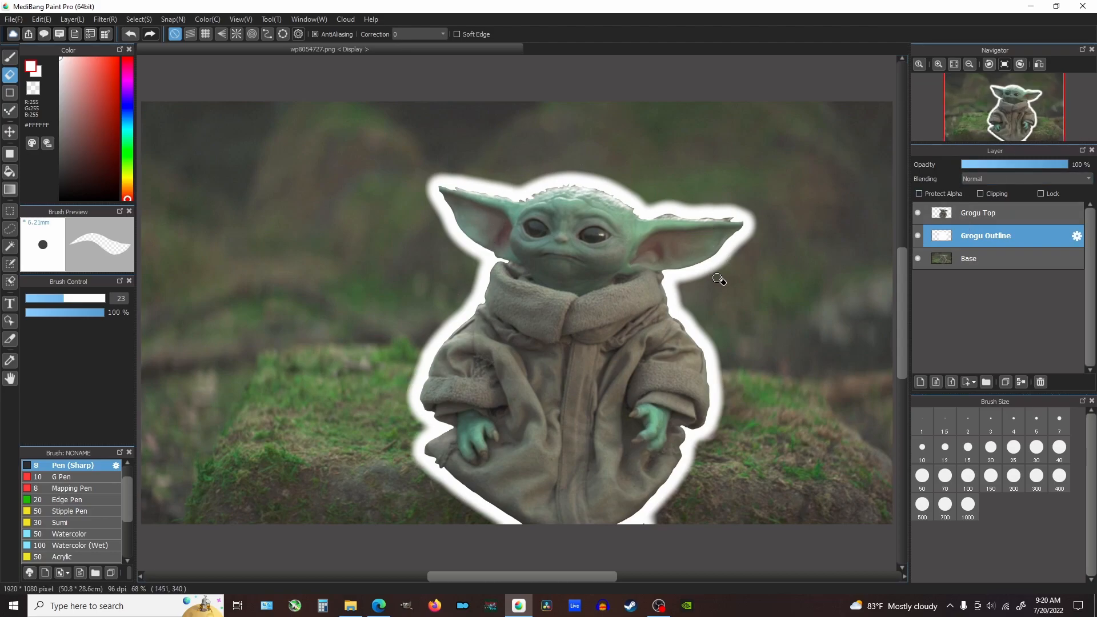
Duplicate the Grogu Outline layer and apply a Gaussian Blur of 42 to the lower copy, toggling its visibility to check the glow.
{"action": "mouse_move", "coordinate": [993, 114]}
{"action": "mouse_move", "coordinate": [1043, 126]}
{"action": "left_click", "coordinate": [1005, 381]}
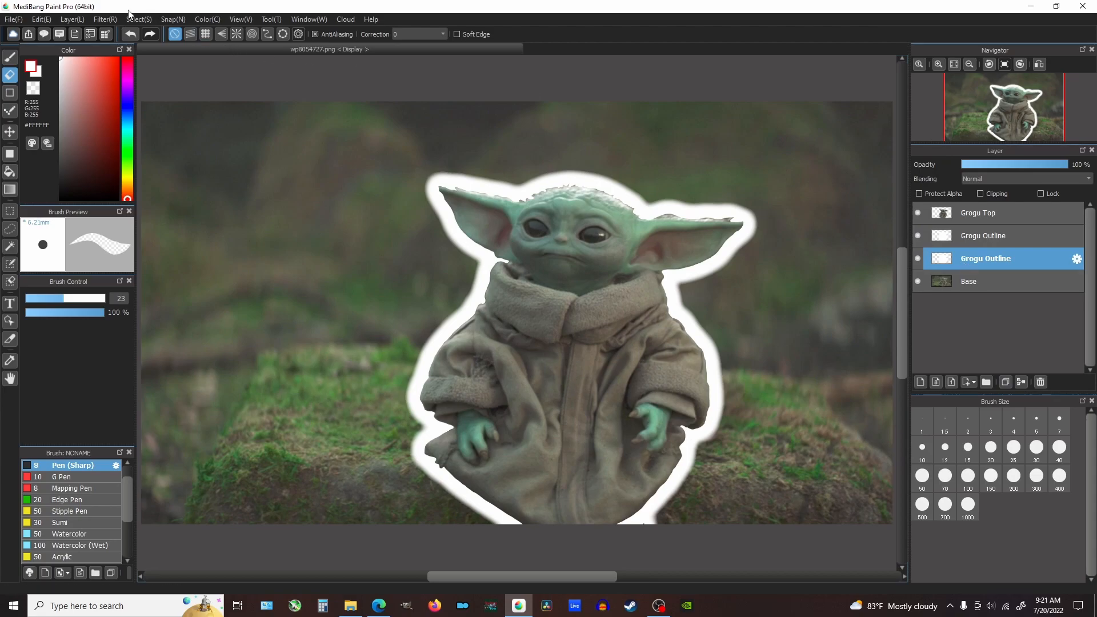
{"action": "left_click", "coordinate": [105, 19]}
{"action": "left_click", "coordinate": [145, 177]}
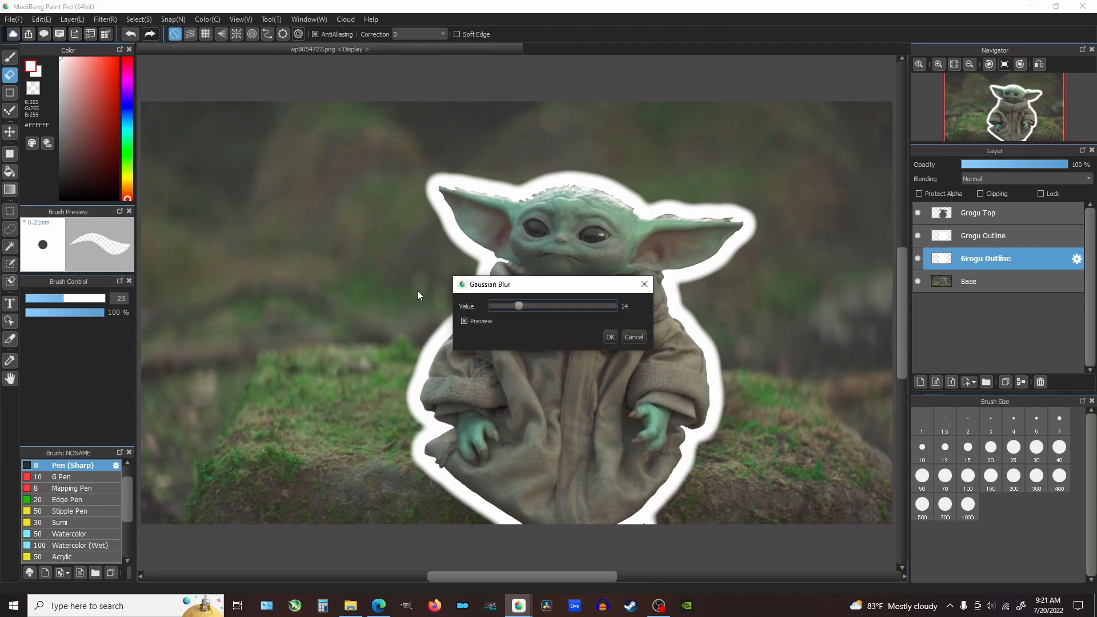
{"action": "left_click_drag", "start_coordinate": [520, 307], "coordinate": [663, 314]}
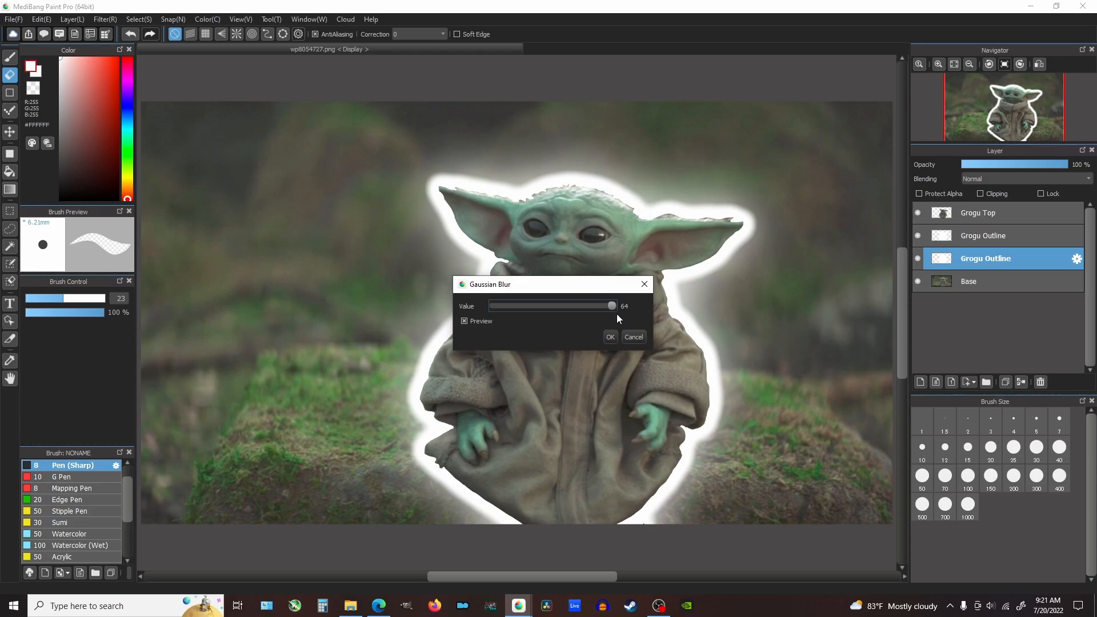
{"action": "left_click_drag", "start_coordinate": [573, 303], "coordinate": [570, 303]}
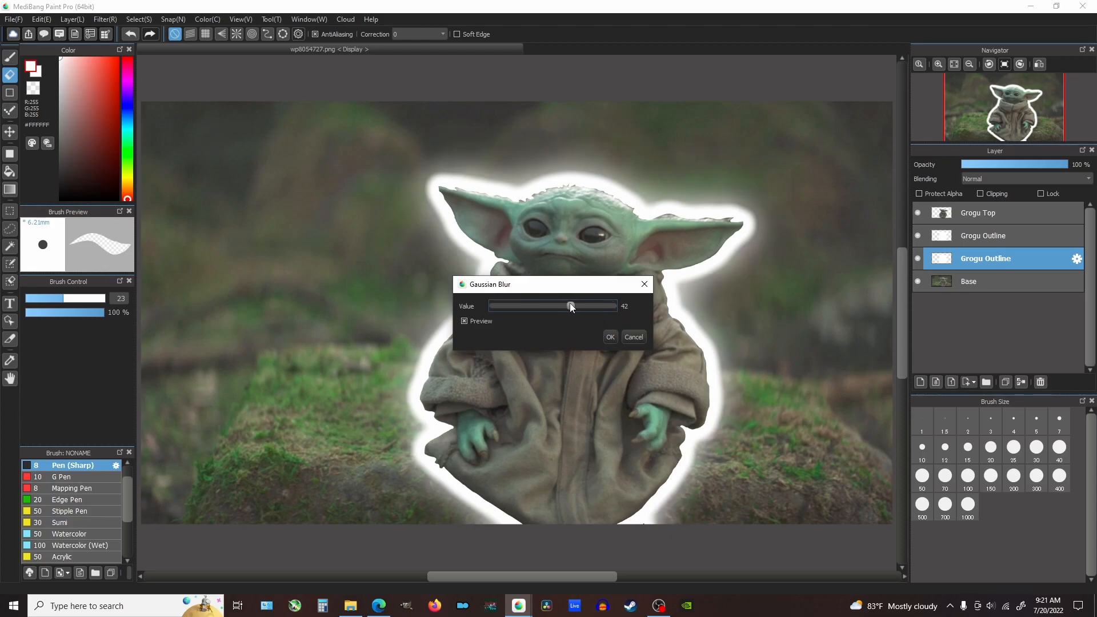
{"action": "left_click", "coordinate": [609, 337]}
{"action": "left_click", "coordinate": [918, 259]}
{"action": "left_click", "coordinate": [919, 259]}
{"action": "left_click", "coordinate": [917, 258]}
{"action": "left_click", "coordinate": [918, 258]}
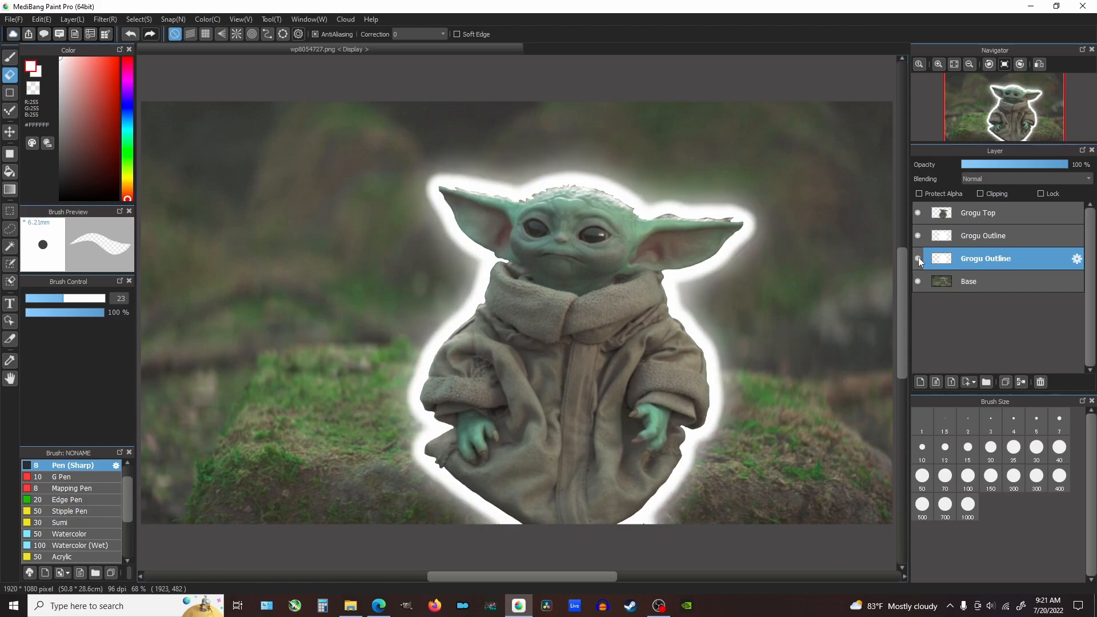
Duplicate both the blurred and the sharp Grogu Outline layers, and merge the two blurred copies into one.
{"action": "left_click", "coordinate": [1004, 381]}
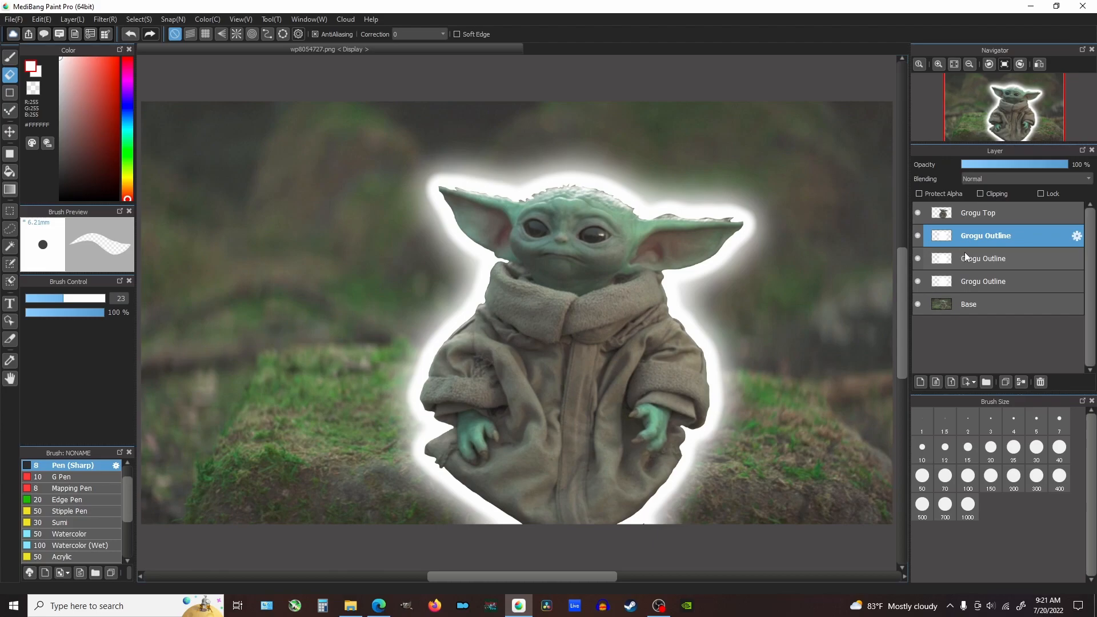
{"action": "left_click", "coordinate": [918, 236]}
{"action": "left_click", "coordinate": [918, 236]}
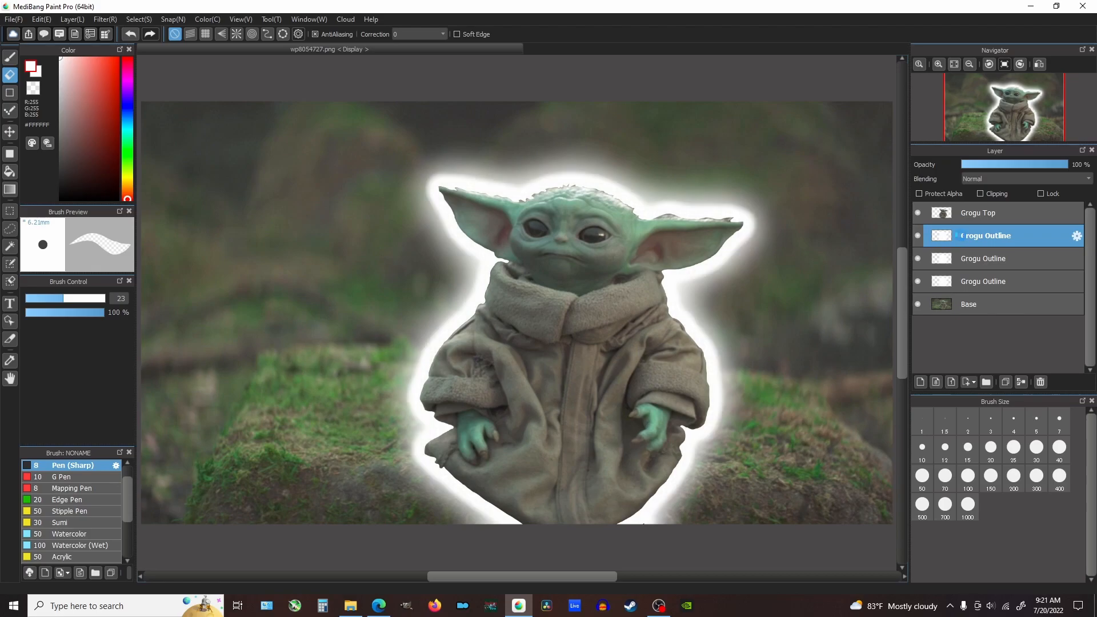
{"action": "left_click", "coordinate": [1006, 382]}
{"action": "left_click", "coordinate": [992, 258]}
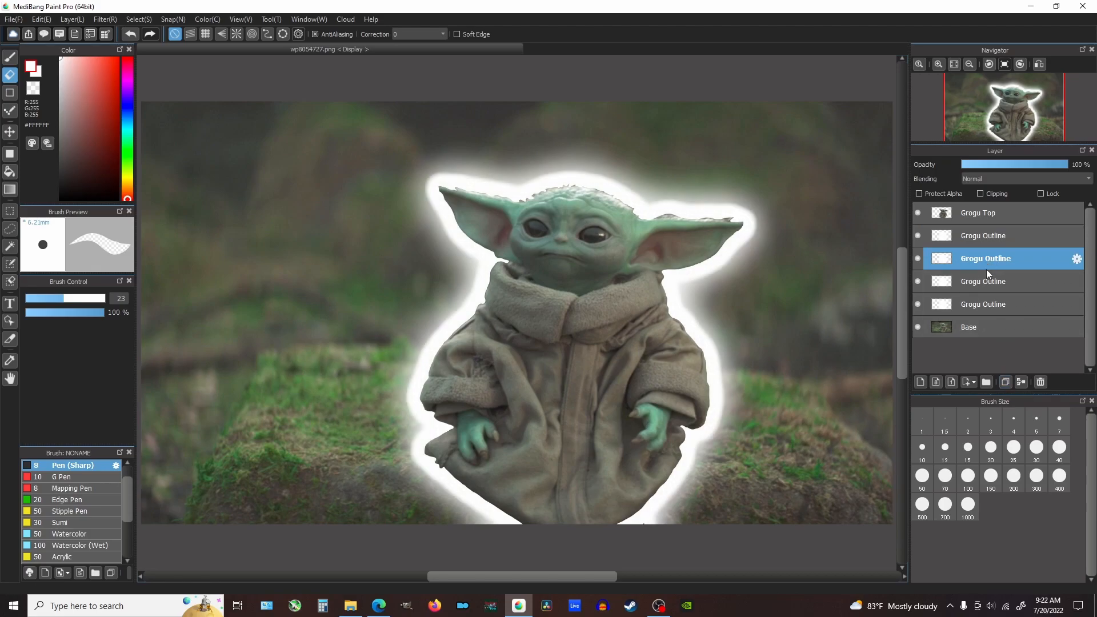
{"action": "left_click", "coordinate": [982, 279]}
{"action": "key", "text": "ctrl+e"}
Identify the outline copies by toggling their visibility and move the lowest sharp Grogu Outline layer directly below Grogu Top.
{"action": "left_click_drag", "start_coordinate": [979, 273], "coordinate": [983, 248]}
{"action": "left_click", "coordinate": [917, 235]}
{"action": "left_click", "coordinate": [917, 236]}
{"action": "left_click", "coordinate": [917, 259]}
{"action": "left_click", "coordinate": [918, 259]}
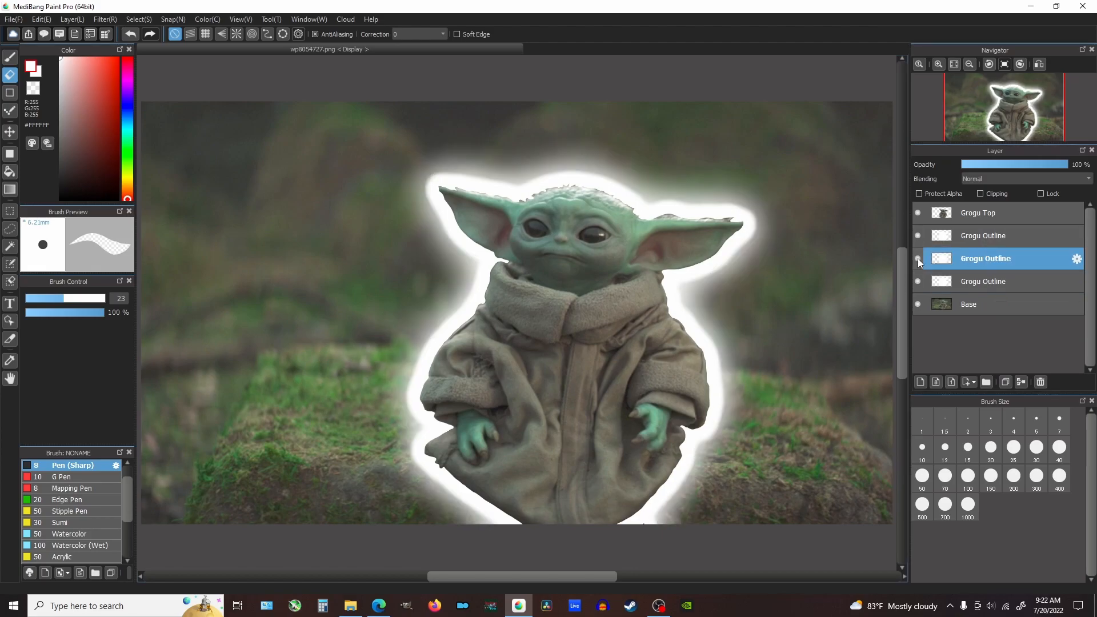
{"action": "left_click", "coordinate": [920, 281]}
{"action": "left_click", "coordinate": [918, 281]}
{"action": "left_click", "coordinate": [918, 281]}
{"action": "left_click_drag", "start_coordinate": [966, 280], "coordinate": [968, 228]}
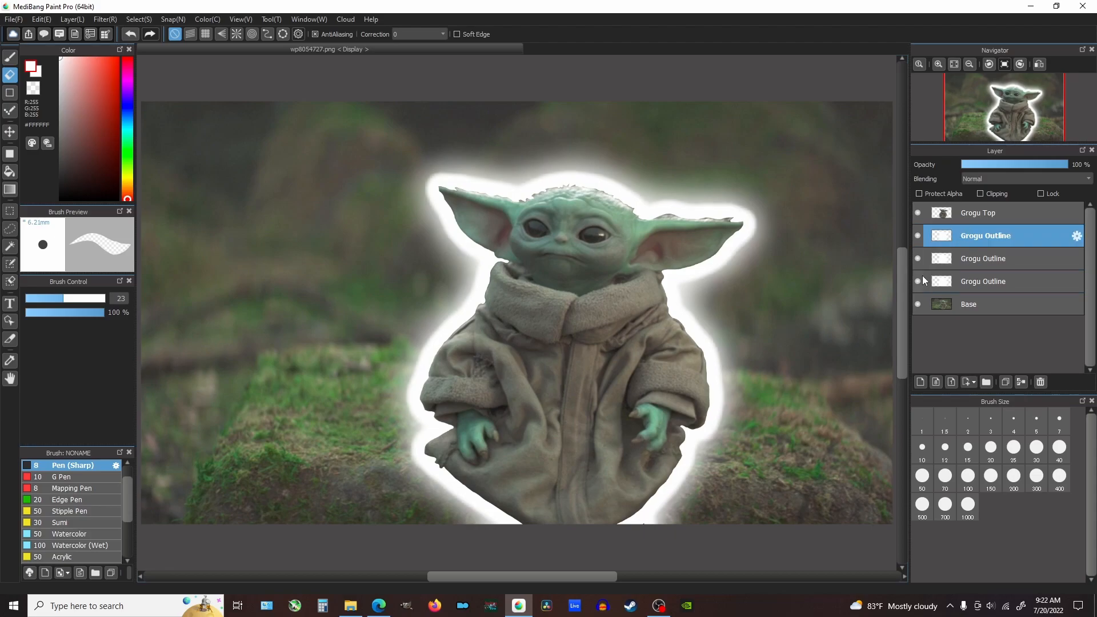
Compare the three Grogu Outline layers by hiding and showing each one in turn.
{"action": "left_click", "coordinate": [919, 281]}
{"action": "left_click", "coordinate": [917, 258]}
{"action": "left_click", "coordinate": [917, 234]}
{"action": "left_click", "coordinate": [917, 234]}
{"action": "left_click", "coordinate": [917, 244]}
{"action": "left_click", "coordinate": [920, 261]}
{"action": "left_click", "coordinate": [920, 262]}
{"action": "left_click", "coordinate": [919, 284]}
{"action": "left_click", "coordinate": [920, 283]}
{"action": "left_click", "coordinate": [918, 258]}
{"action": "left_click", "coordinate": [918, 281]}
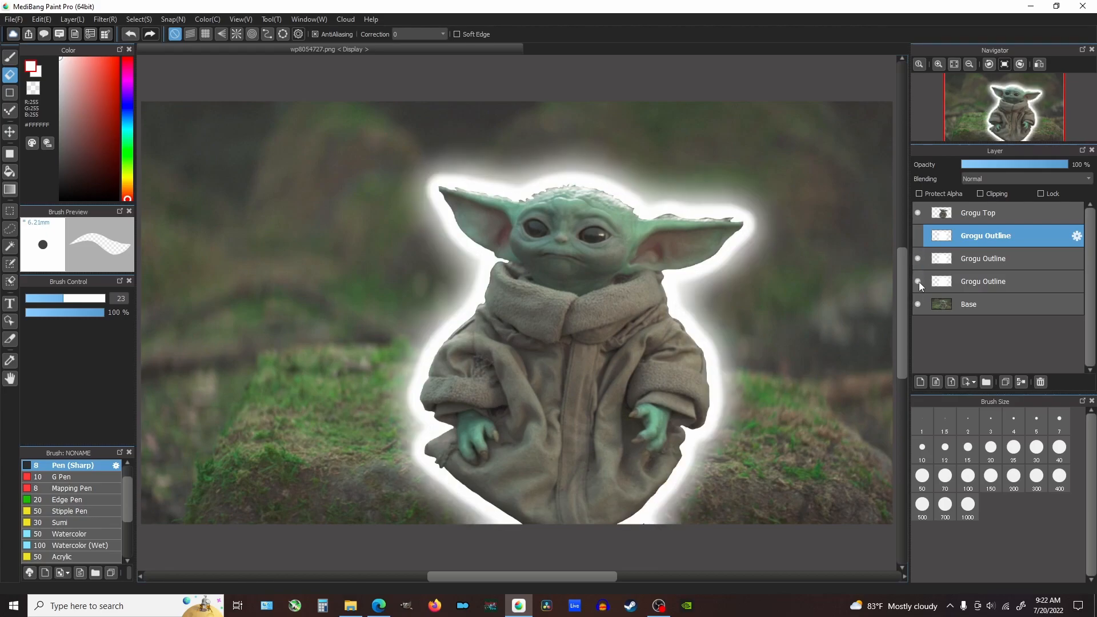
{"action": "left_click", "coordinate": [914, 237]}
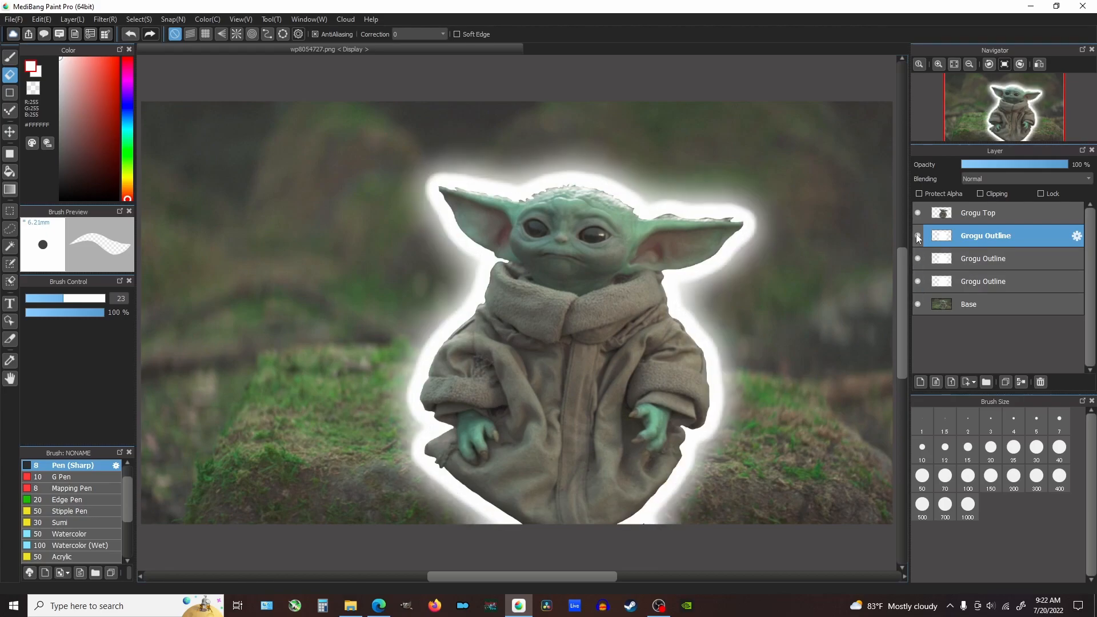
Select the painted area of the uppermost Grogu Outline layer and set the brush colour to green #47AD65.
{"action": "left_click", "coordinate": [141, 19]}
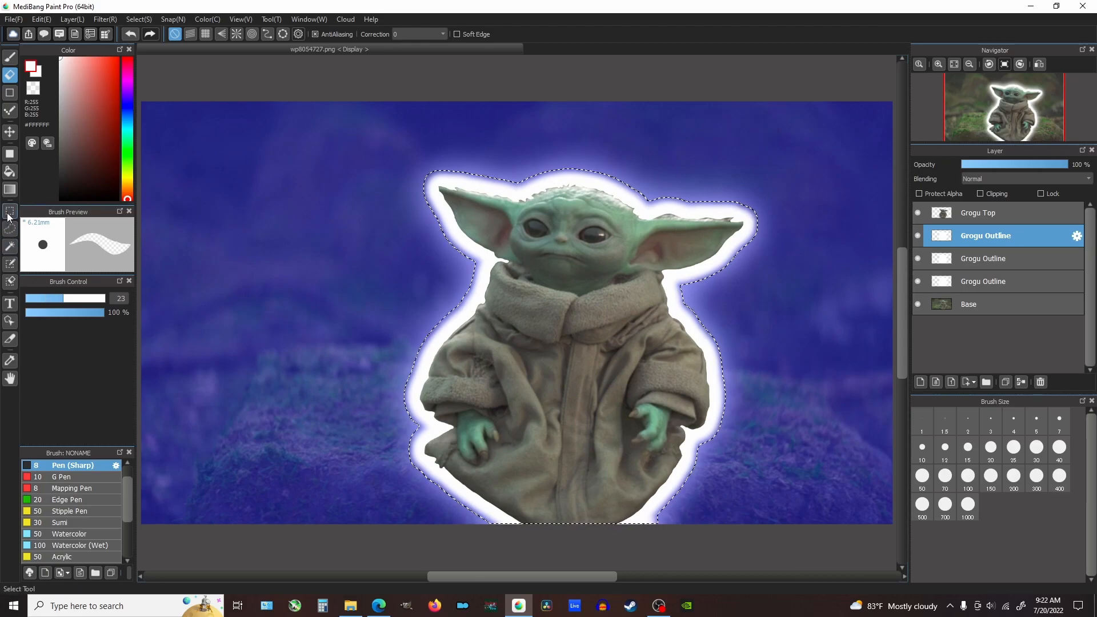
{"action": "key", "text": "ctrl+d"}
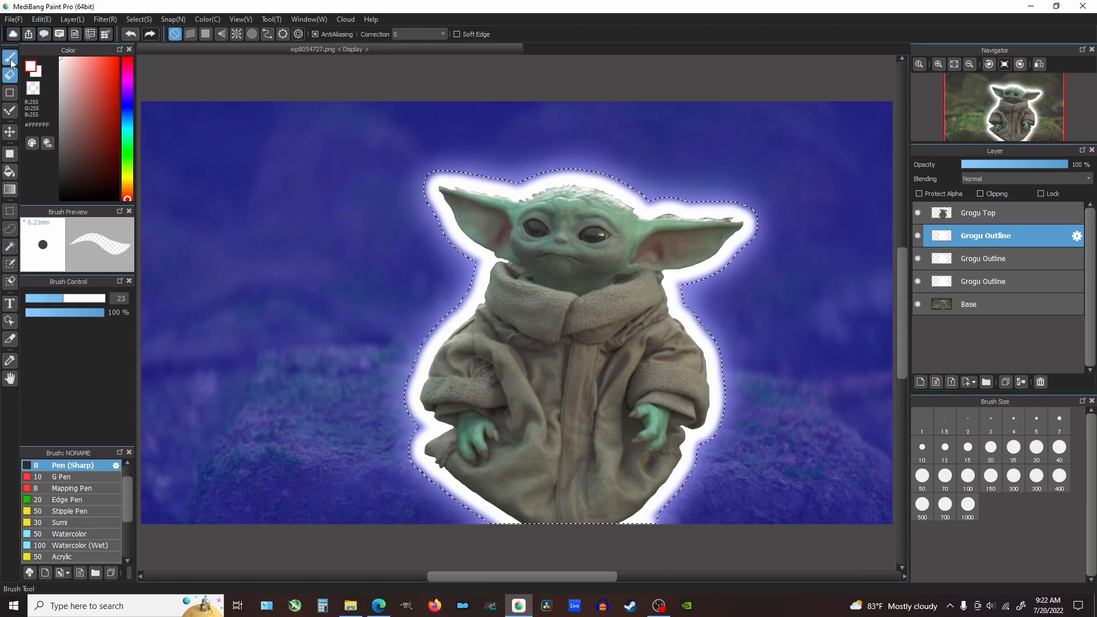
{"action": "left_click", "coordinate": [9, 57]}
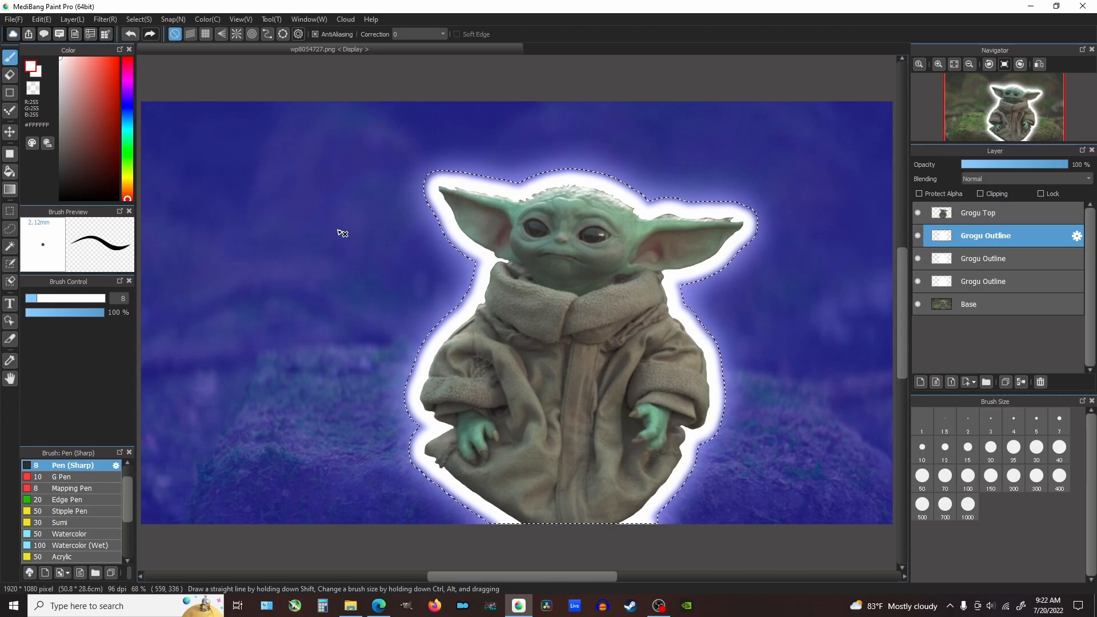
{"action": "left_click_drag", "start_coordinate": [127, 171], "coordinate": [127, 144]}
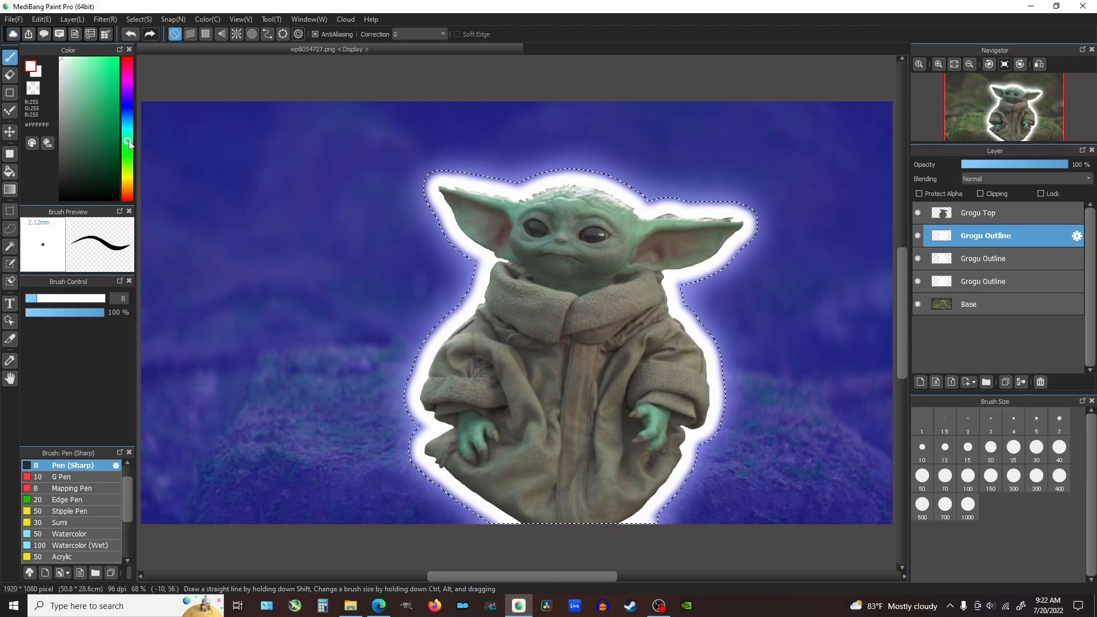
{"action": "left_click", "coordinate": [98, 62]}
{"action": "left_click_drag", "start_coordinate": [98, 61], "coordinate": [105, 102]}
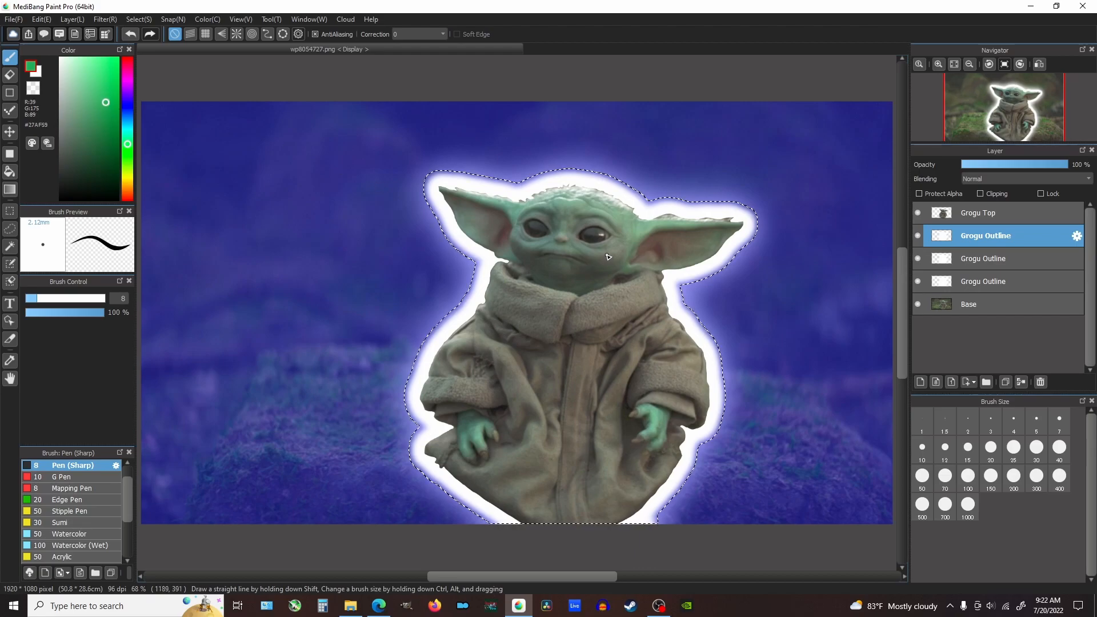
{"action": "left_click", "coordinate": [75, 105]}
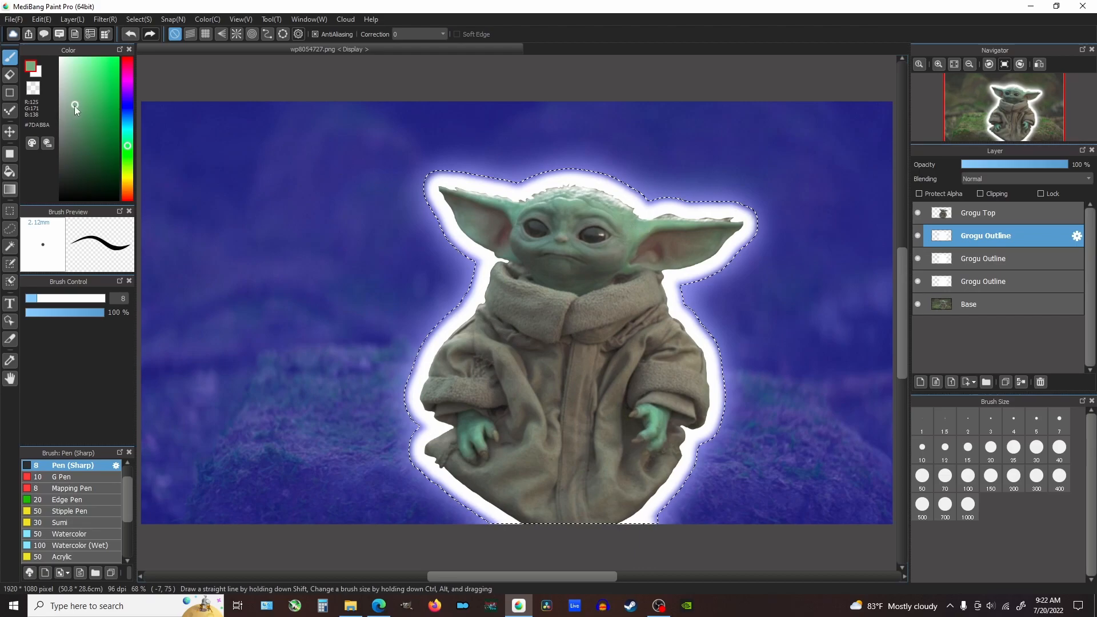
{"action": "left_click_drag", "start_coordinate": [77, 104], "coordinate": [95, 104]}
Paint the selected outline area green with a size 383 Pen (Sharp) brush and deselect it.
{"action": "left_click_drag", "start_coordinate": [86, 298], "coordinate": [131, 301]}
{"action": "left_click_drag", "start_coordinate": [440, 190], "coordinate": [570, 393]}
{"action": "mouse_move", "coordinate": [351, 481]}
{"action": "left_mouse_down"}
{"action": "mouse_move", "coordinate": [683, 554]}
{"action": "mouse_move", "coordinate": [583, 416]}
{"action": "mouse_move", "coordinate": [736, 270]}
{"action": "mouse_move", "coordinate": [492, 523]}
{"action": "mouse_move", "coordinate": [389, 308]}
{"action": "mouse_move", "coordinate": [652, 297]}
{"action": "mouse_move", "coordinate": [598, 321]}
{"action": "left_mouse_up"}
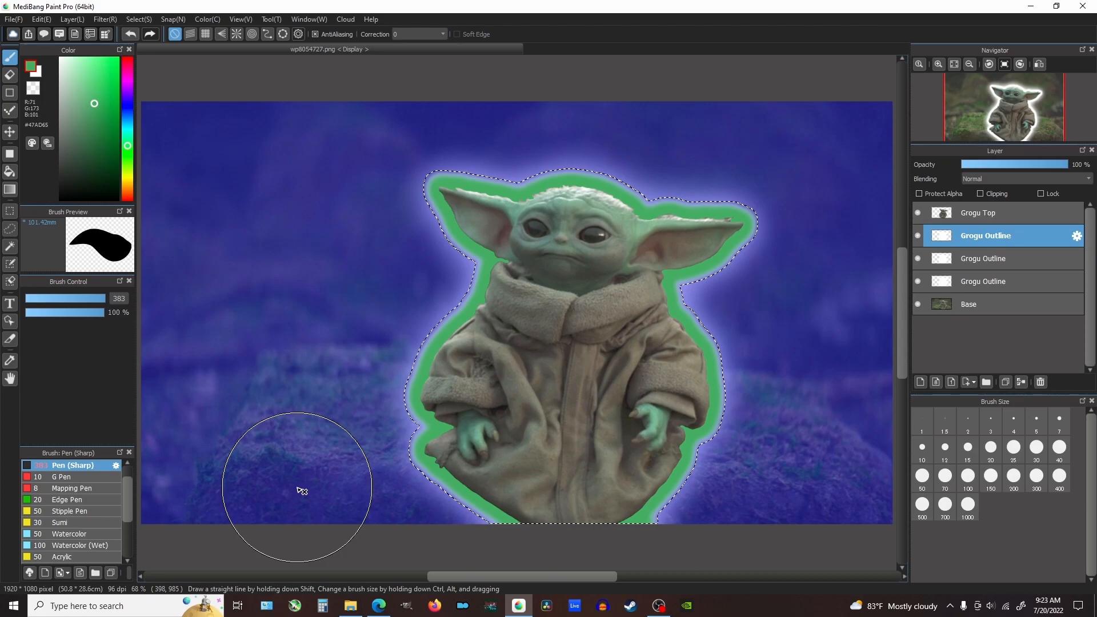
{"action": "key", "text": "ctrl+d"}
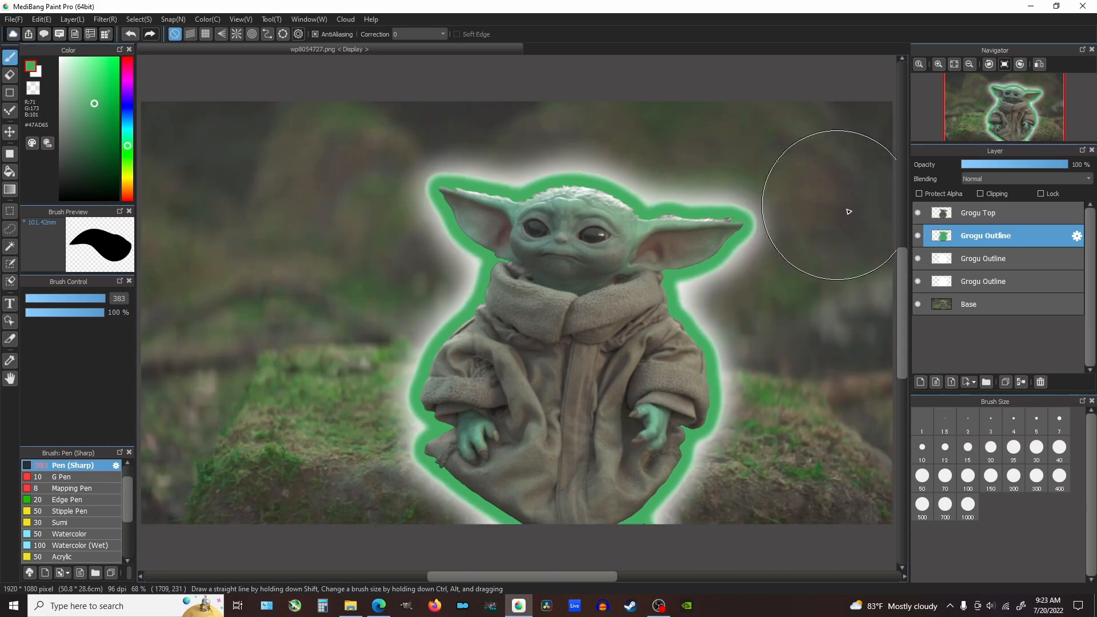
Move the green outline layer below the sharp white outline and apply a Gaussian Blur of 64 to it.
{"action": "left_click", "coordinate": [917, 262]}
{"action": "left_click", "coordinate": [917, 278]}
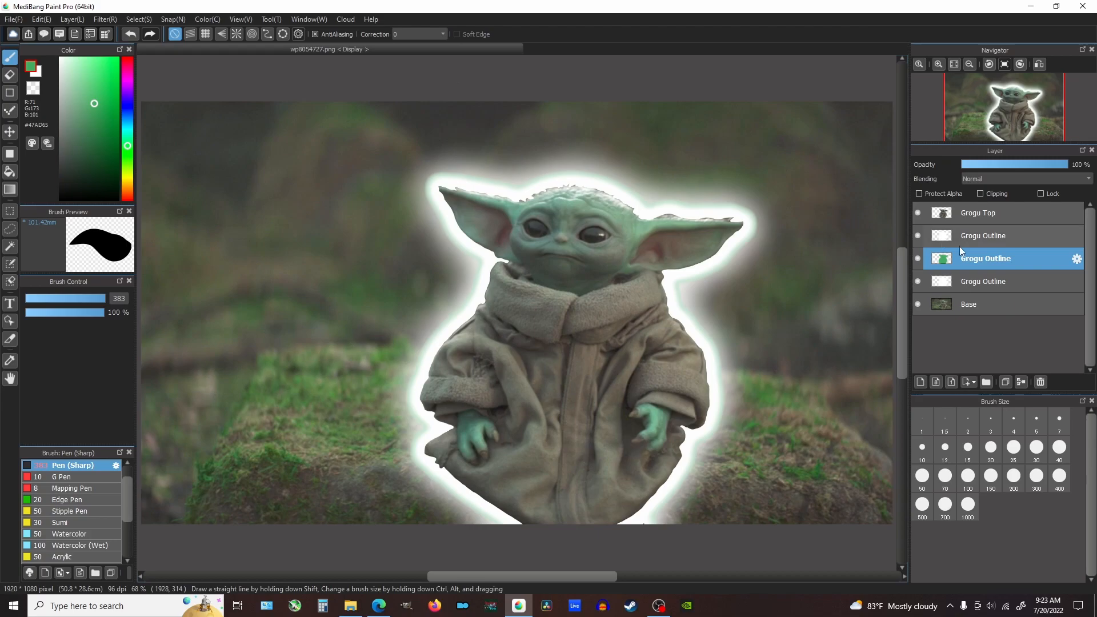
{"action": "left_click", "coordinate": [105, 18]}
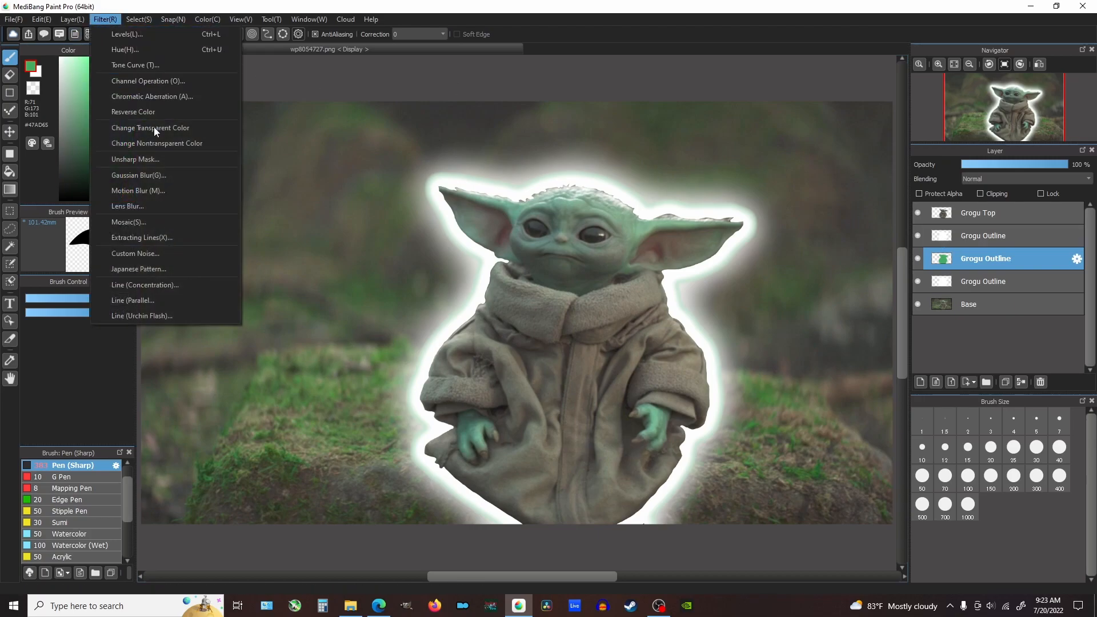
{"action": "left_click", "coordinate": [166, 174]}
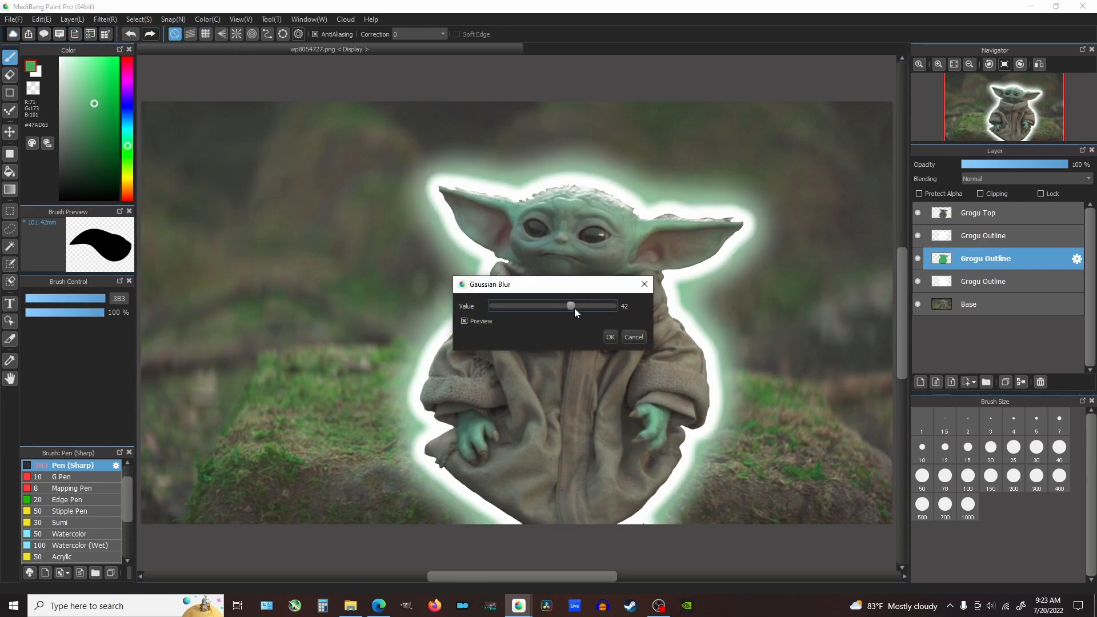
{"action": "left_click_drag", "start_coordinate": [571, 303], "coordinate": [636, 303]}
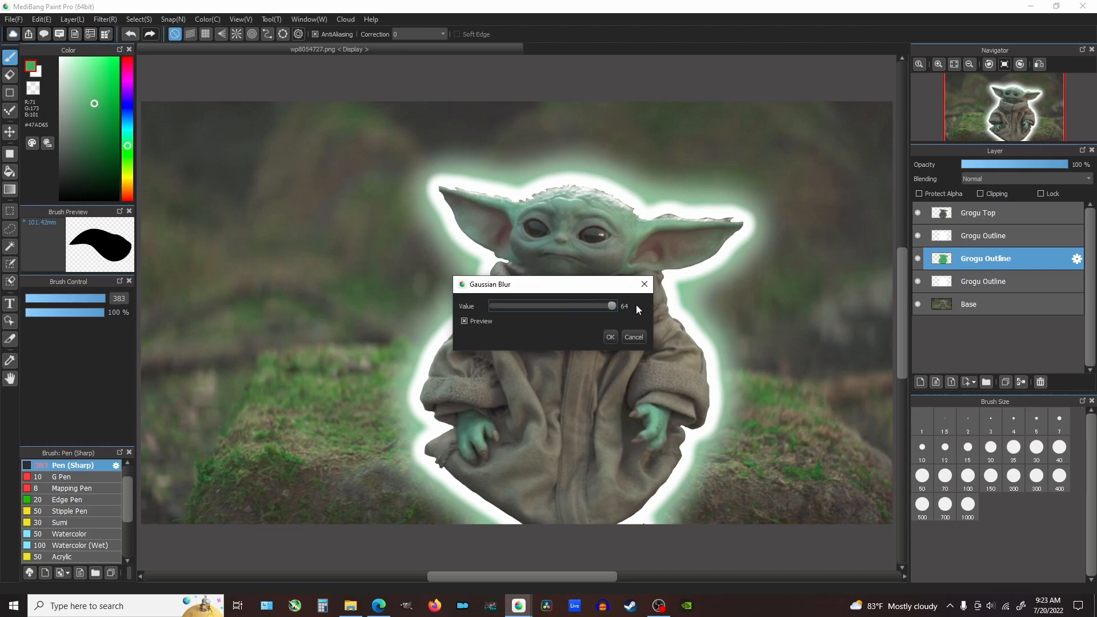
{"action": "left_click", "coordinate": [610, 337]}
Compare the green glow at different positions in the layer stack and place it directly above the Base layer.
{"action": "left_click", "coordinate": [970, 236]}
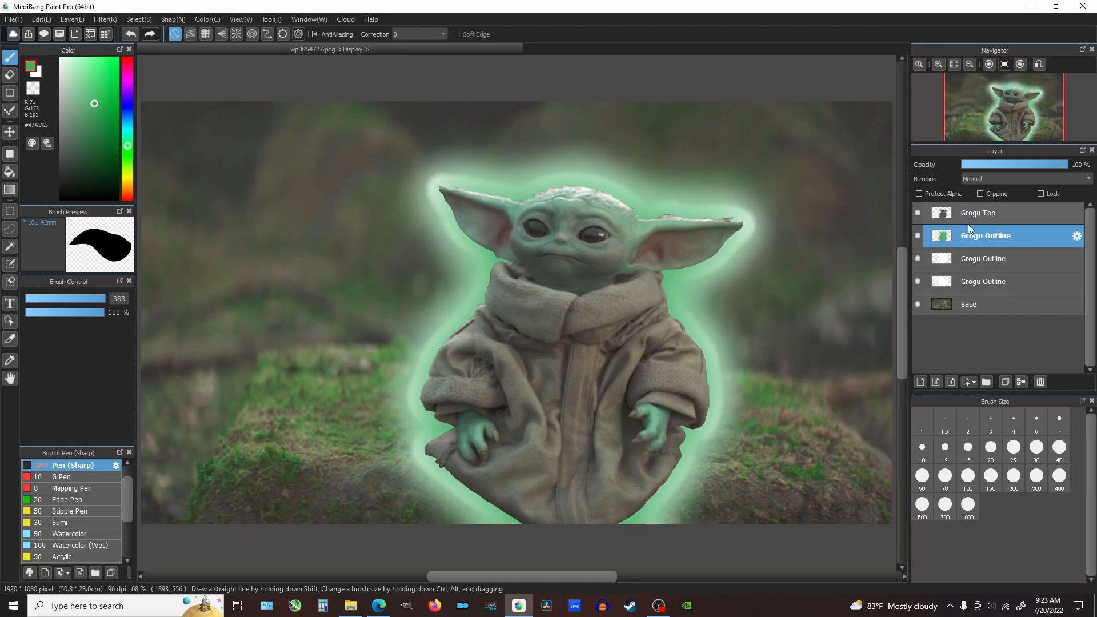
{"action": "mouse_move", "coordinate": [968, 225]}
{"action": "left_mouse_down"}
{"action": "mouse_move", "coordinate": [975, 289]}
{"action": "mouse_move", "coordinate": [974, 238]}
{"action": "mouse_move", "coordinate": [990, 293]}
{"action": "left_mouse_up"}
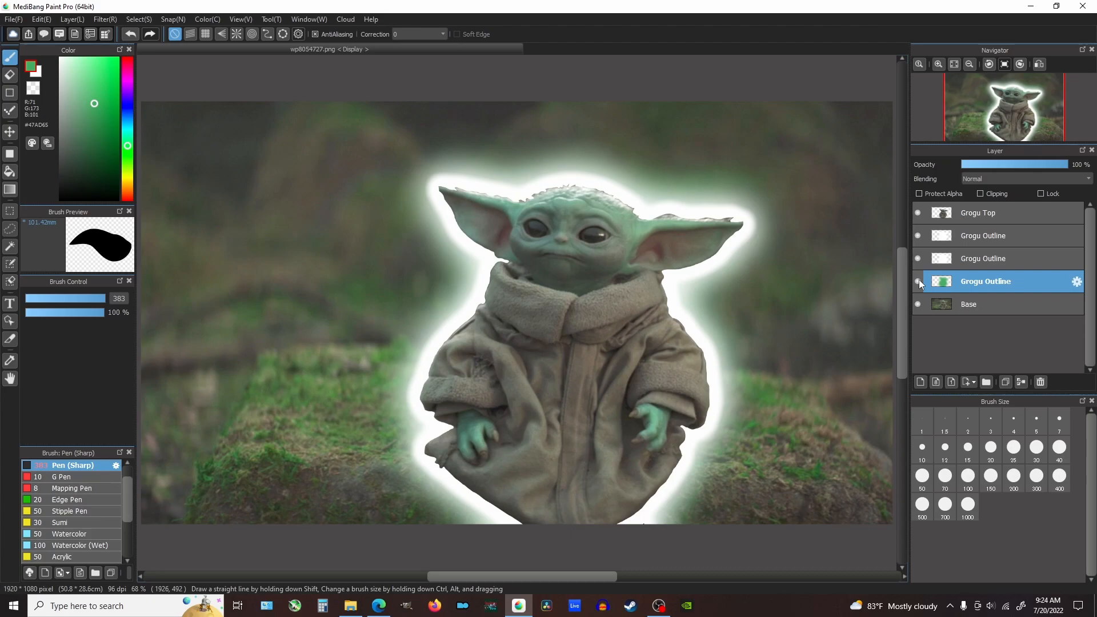
{"action": "left_click_drag", "start_coordinate": [982, 281], "coordinate": [984, 254]}
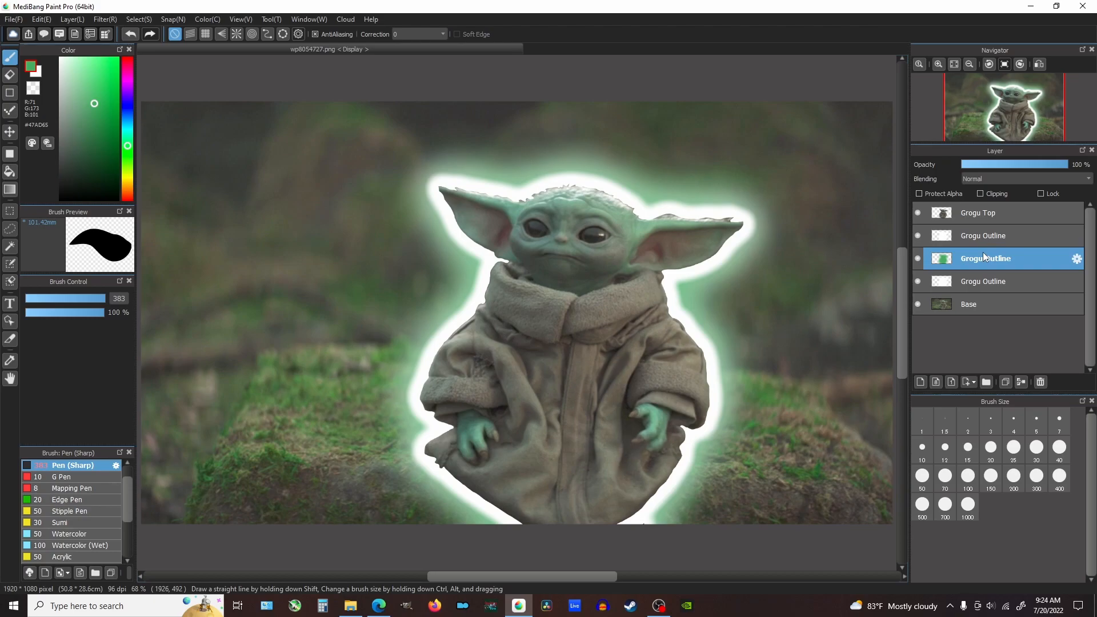
{"action": "left_click_drag", "start_coordinate": [981, 267], "coordinate": [981, 242]}
{"action": "left_click_drag", "start_coordinate": [978, 258], "coordinate": [982, 282]}
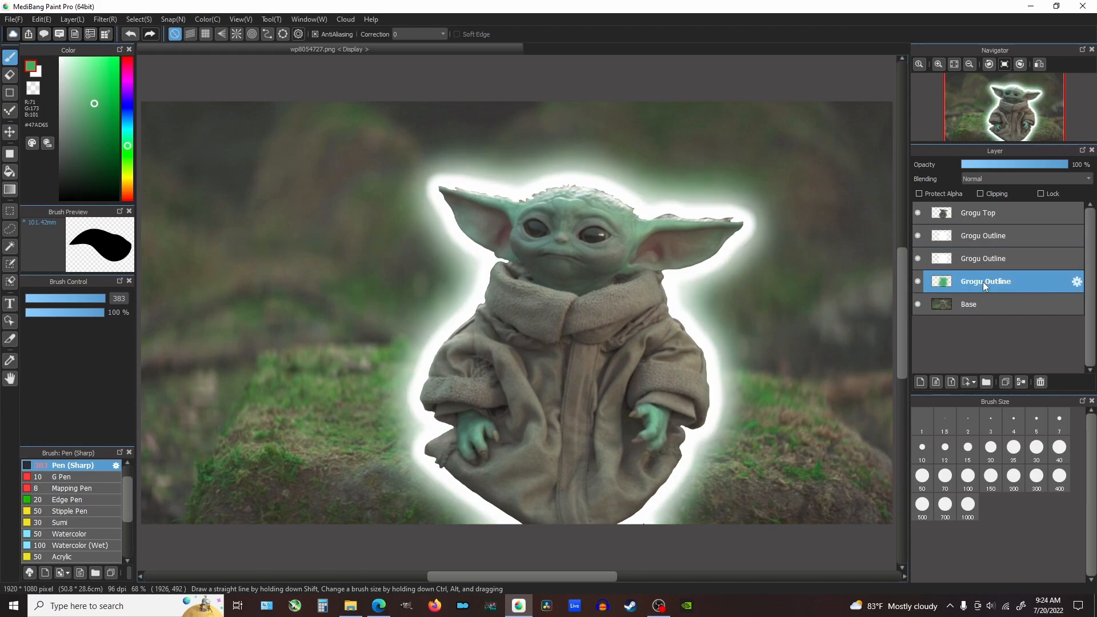
Strengthen the green glow by duplicating its layer twice and merging the copies into one.
{"action": "left_click", "coordinate": [1006, 381]}
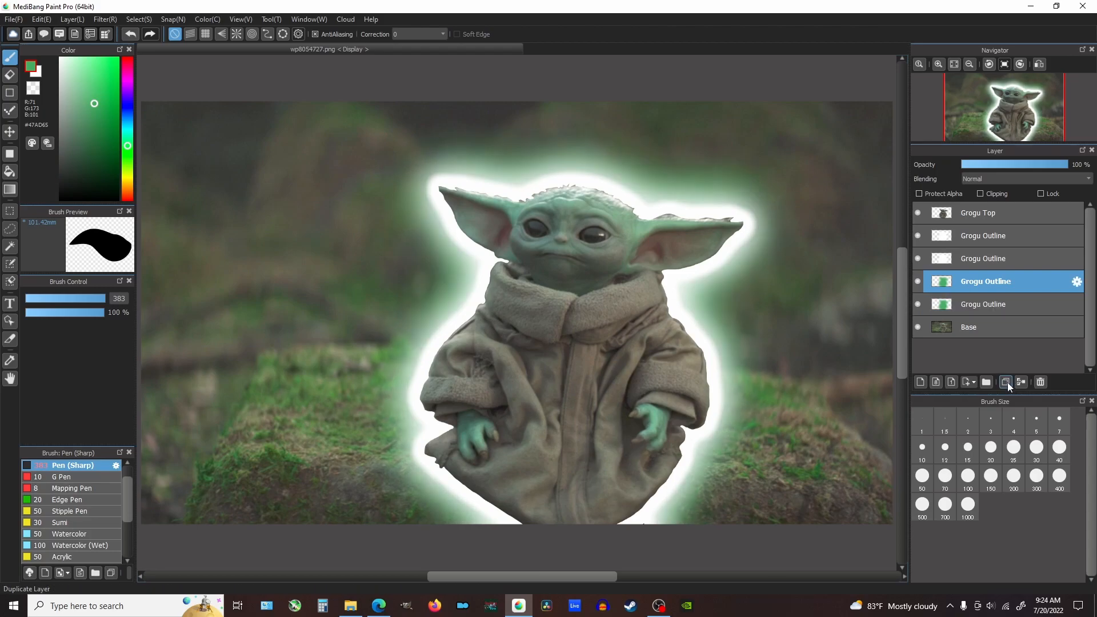
{"action": "left_click", "coordinate": [1006, 381]}
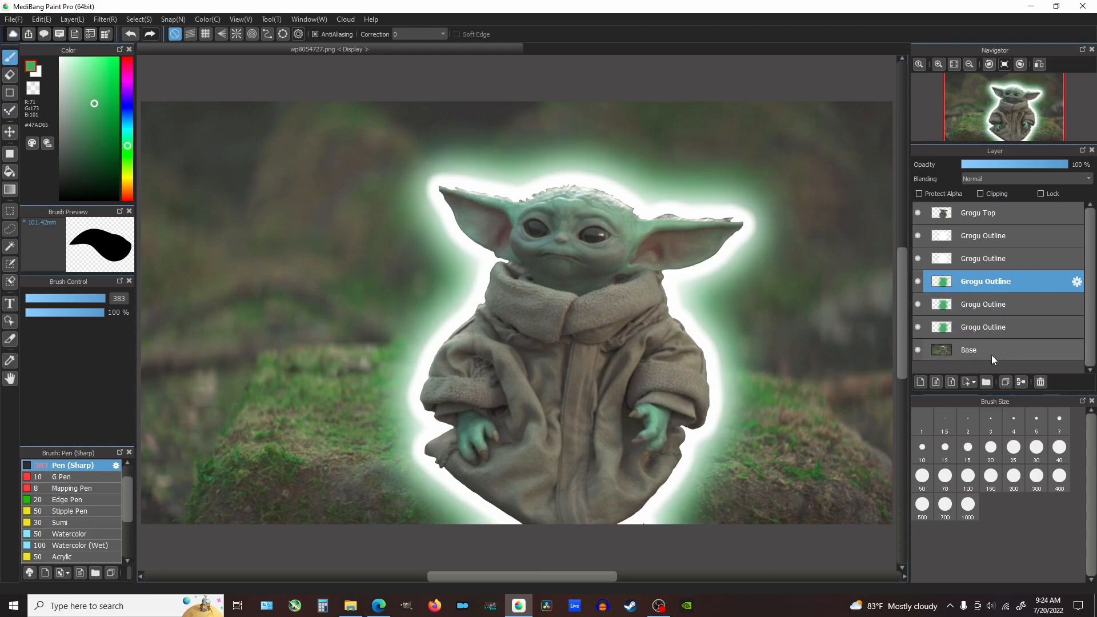
{"action": "key", "text": "ctrl+z"}
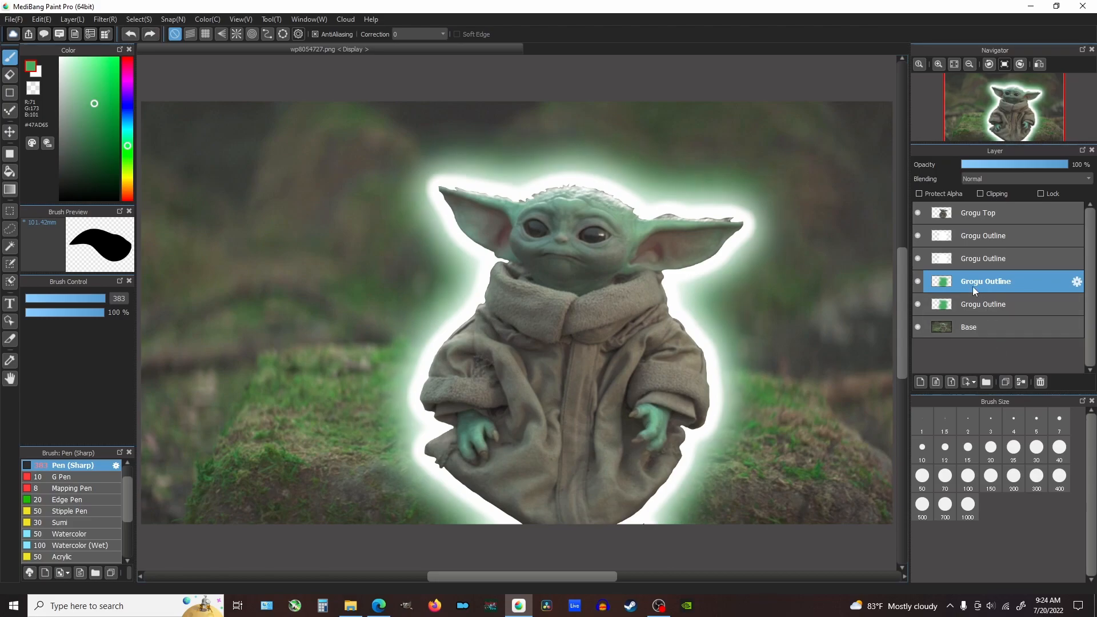
{"action": "key", "text": "ctrl+z"}
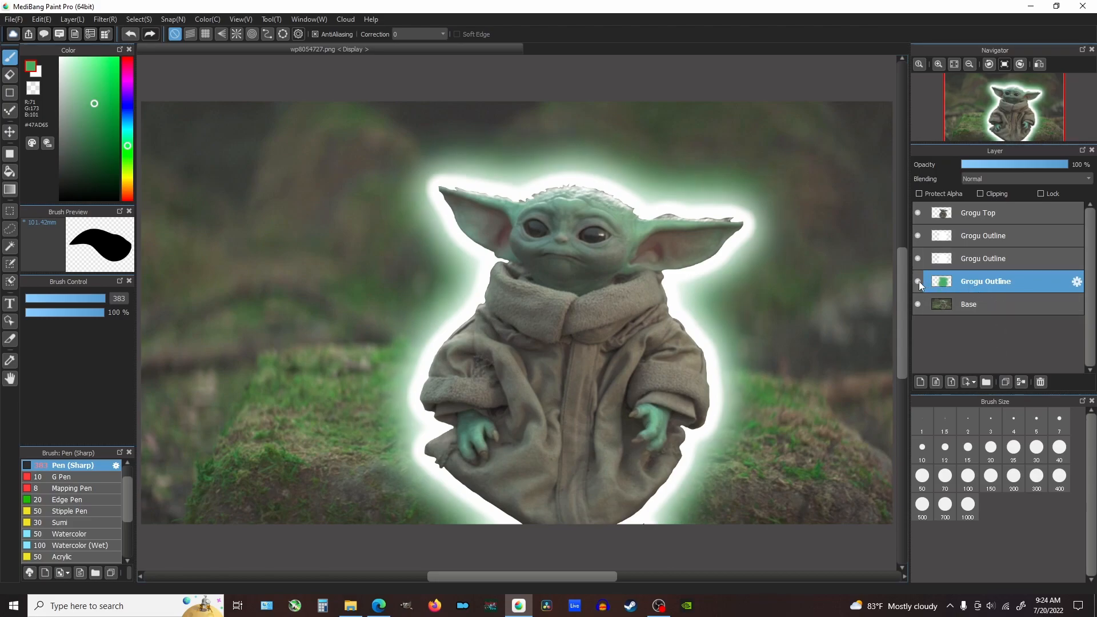
Apply another Gaussian Blur to the merged green outline layer and check the glow by toggling its visibility.
{"action": "left_click", "coordinate": [105, 19]}
{"action": "left_click", "coordinate": [157, 176]}
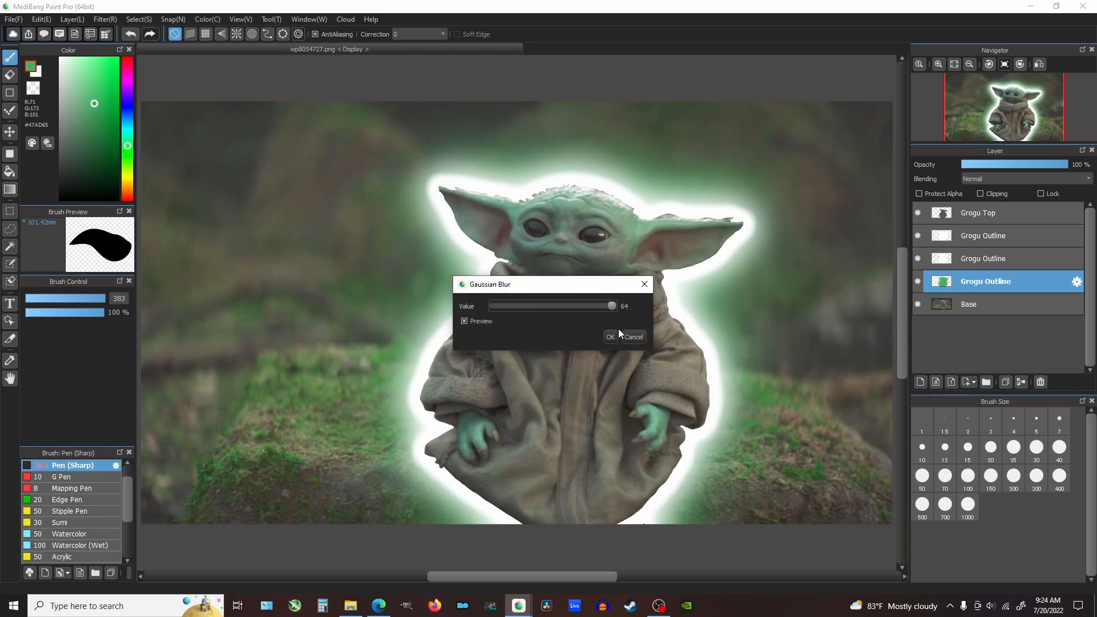
{"action": "left_click_drag", "start_coordinate": [609, 306], "coordinate": [544, 308]}
{"action": "left_click", "coordinate": [608, 336]}
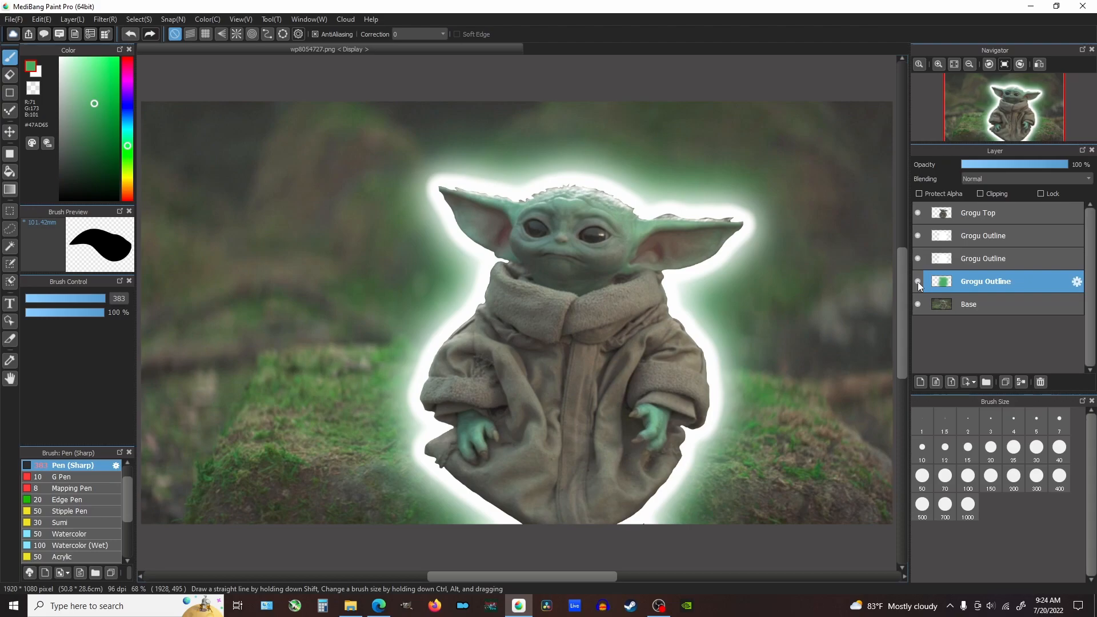
{"action": "left_click", "coordinate": [917, 282]}
{"action": "left_click", "coordinate": [918, 281]}
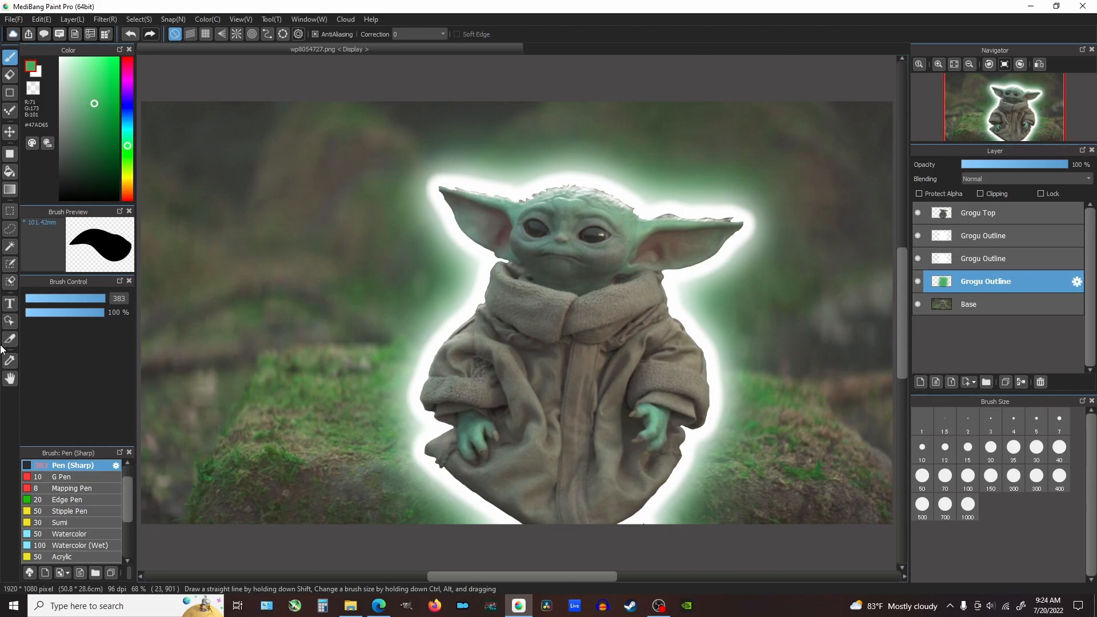
Add the white text "GROGU" in the Impact font at 200 pt.
{"action": "left_click", "coordinate": [12, 309]}
{"action": "left_click", "coordinate": [156, 377]}
{"action": "left_click_drag", "start_coordinate": [104, 440], "coordinate": [30, 403]}
{"action": "type", "text": "200"}
{"action": "left_click_drag", "start_coordinate": [97, 388], "coordinate": [211, 269]}
{"action": "left_click", "coordinate": [208, 370]}
{"action": "left_click", "coordinate": [197, 426]}
{"action": "type", "text": "GROGU"}
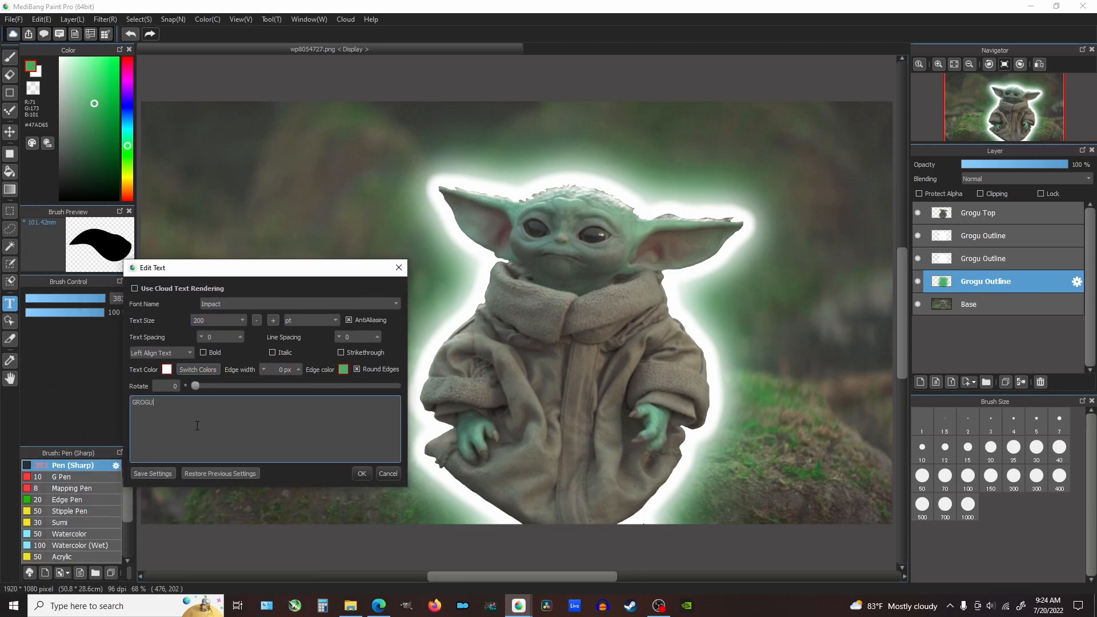
{"action": "left_click", "coordinate": [240, 336]}
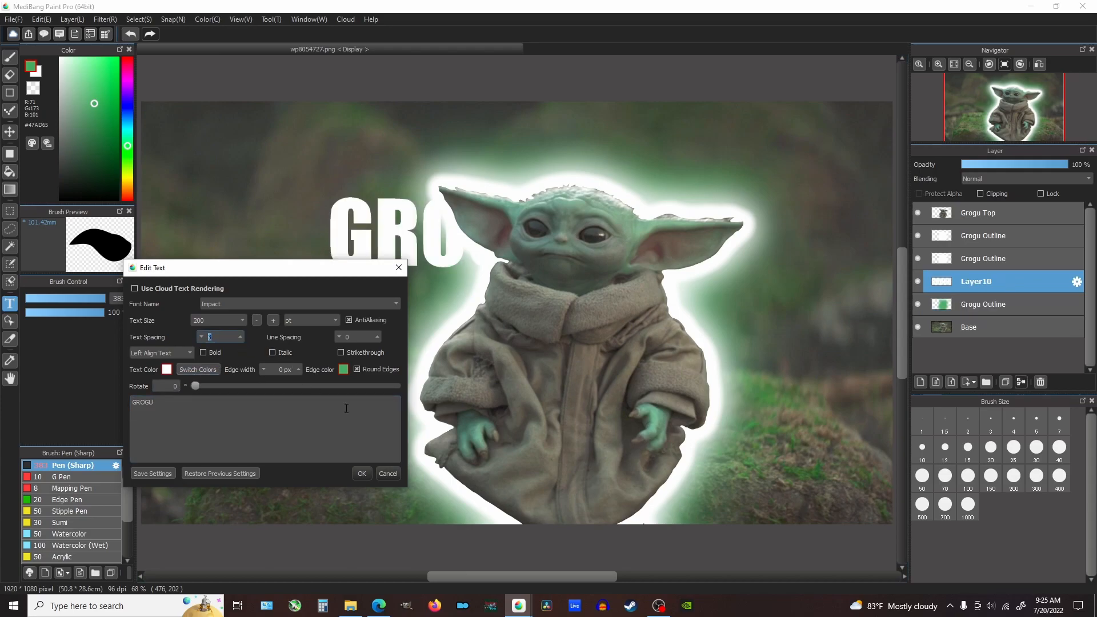
{"action": "left_click", "coordinate": [361, 473]}
Position the GROGU text in the image's upper-left area and move its layer directly above Base.
{"action": "left_click_drag", "start_coordinate": [395, 251], "coordinate": [249, 180]}
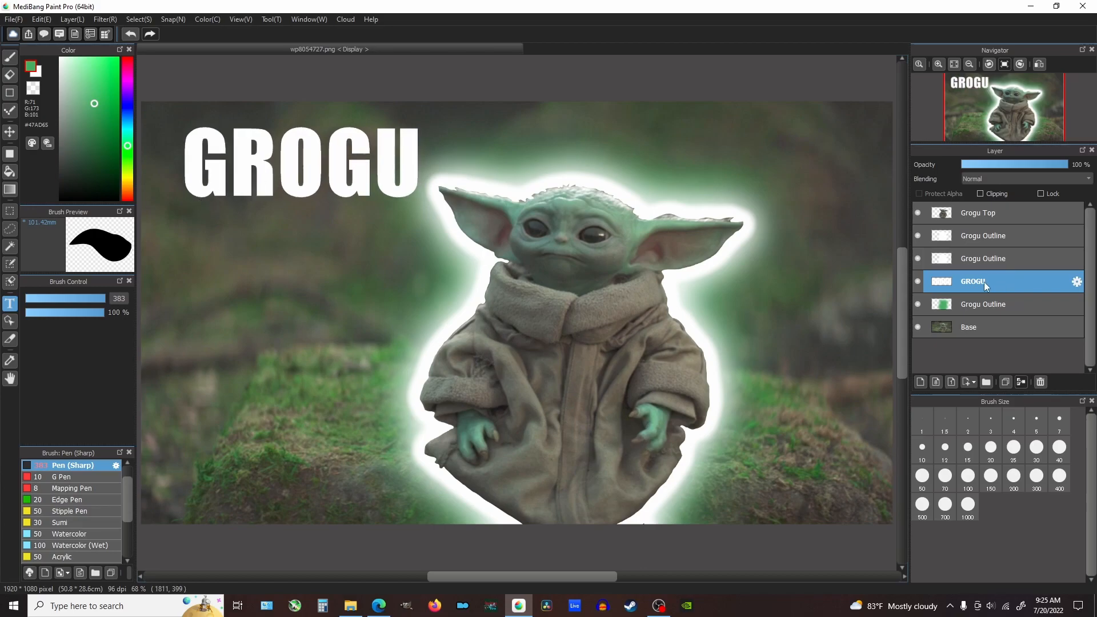
{"action": "left_click_drag", "start_coordinate": [984, 282], "coordinate": [985, 304]}
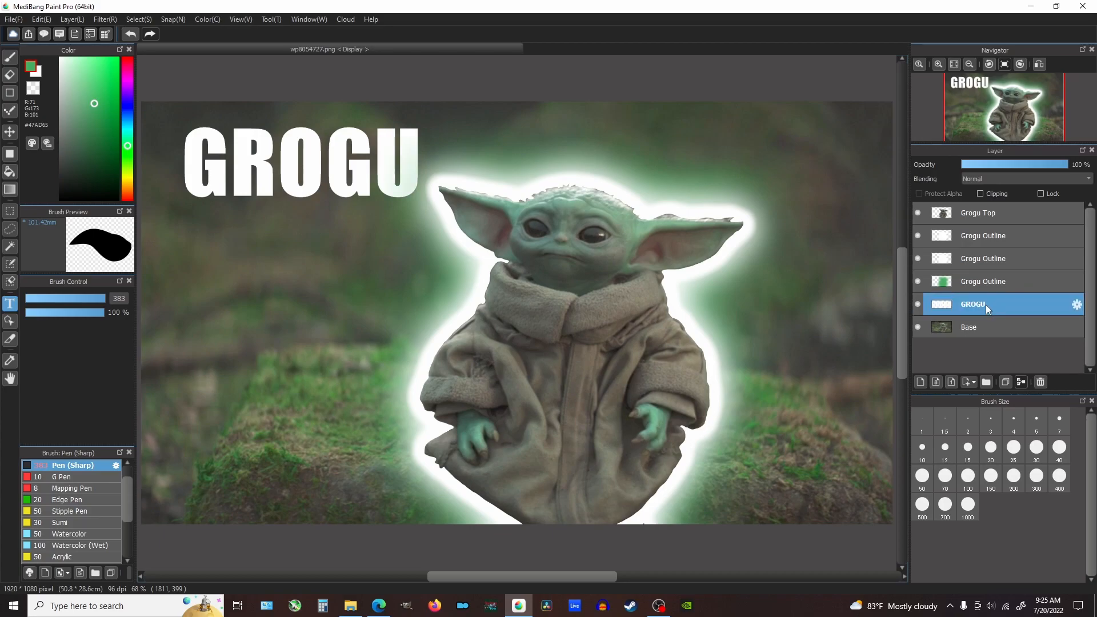